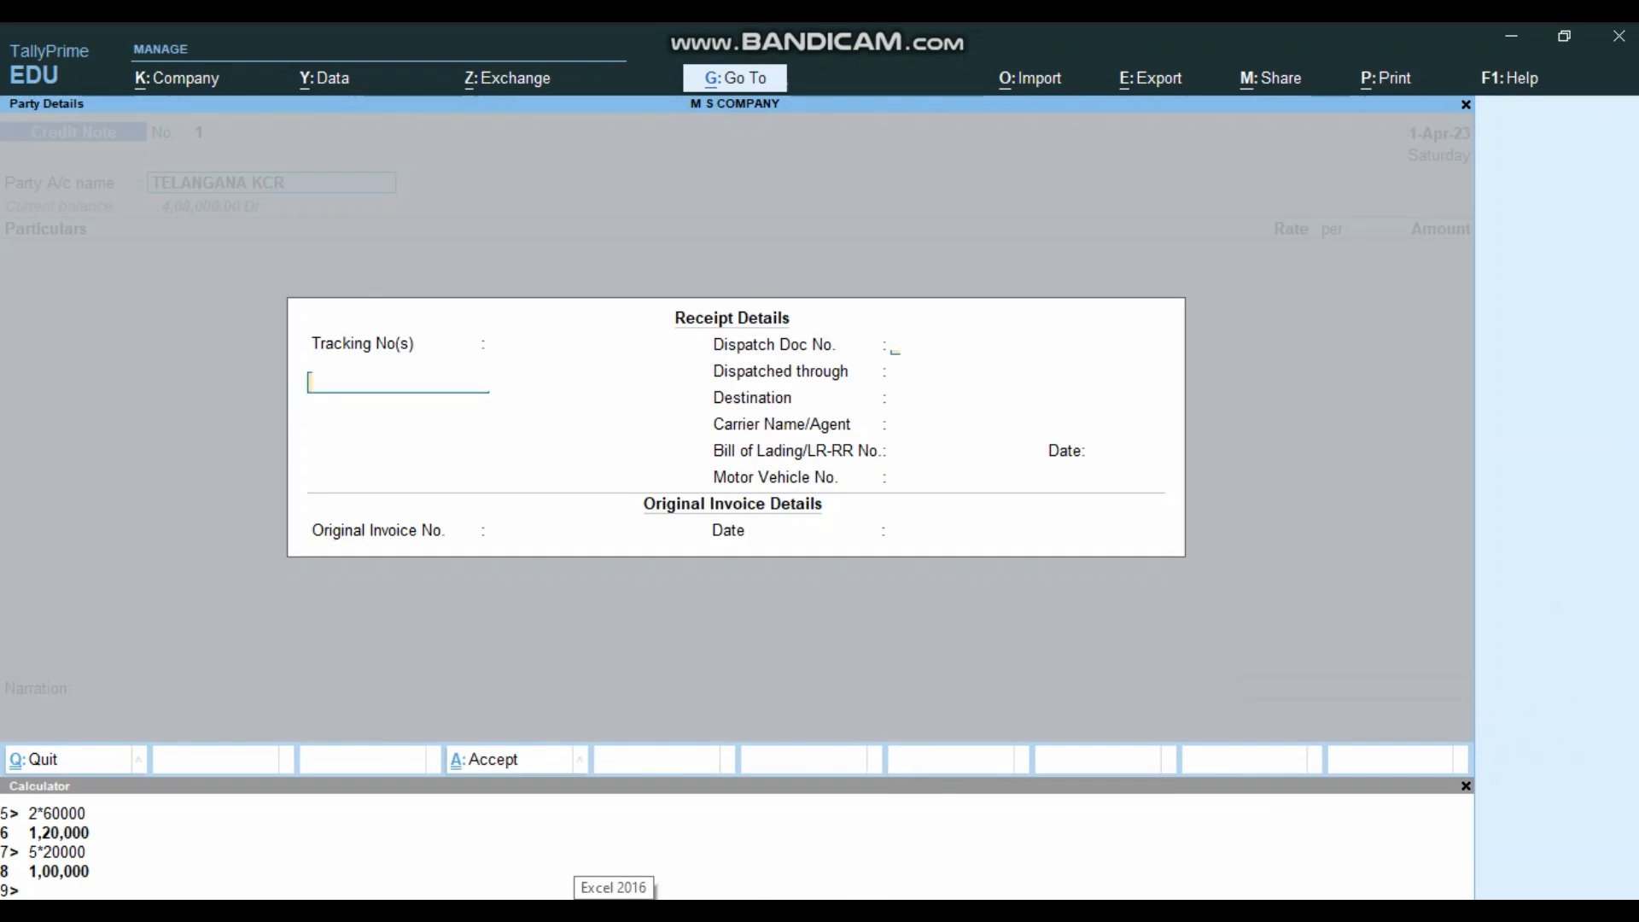
Accept the receipt, original invoice and party details for TELANGANA KCR's credit note, leaving the empty fields blank
{"action": "key", "text": "Return"}
{"action": "key", "text": "Return"}
{"action": "key", "text": "Return"}
{"action": "key", "text": "Return"}
{"action": "key", "text": "Return"}
{"action": "key", "text": "Return"}
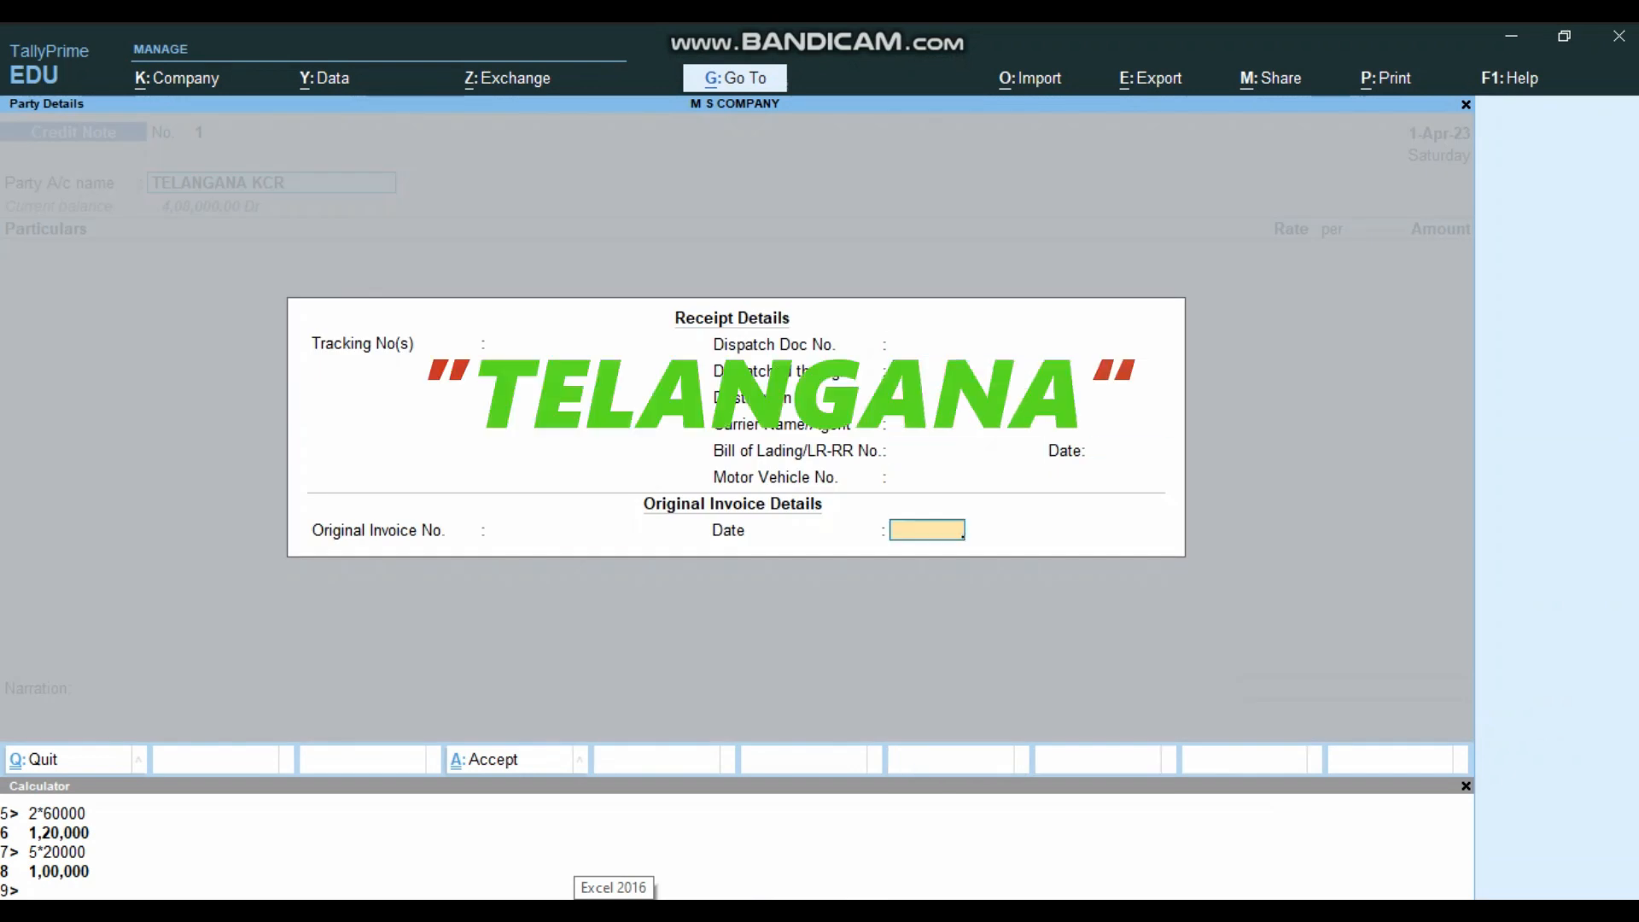
{"action": "key", "text": "Return"}
{"action": "key", "text": "Return"}
{"action": "key", "text": "Return"}
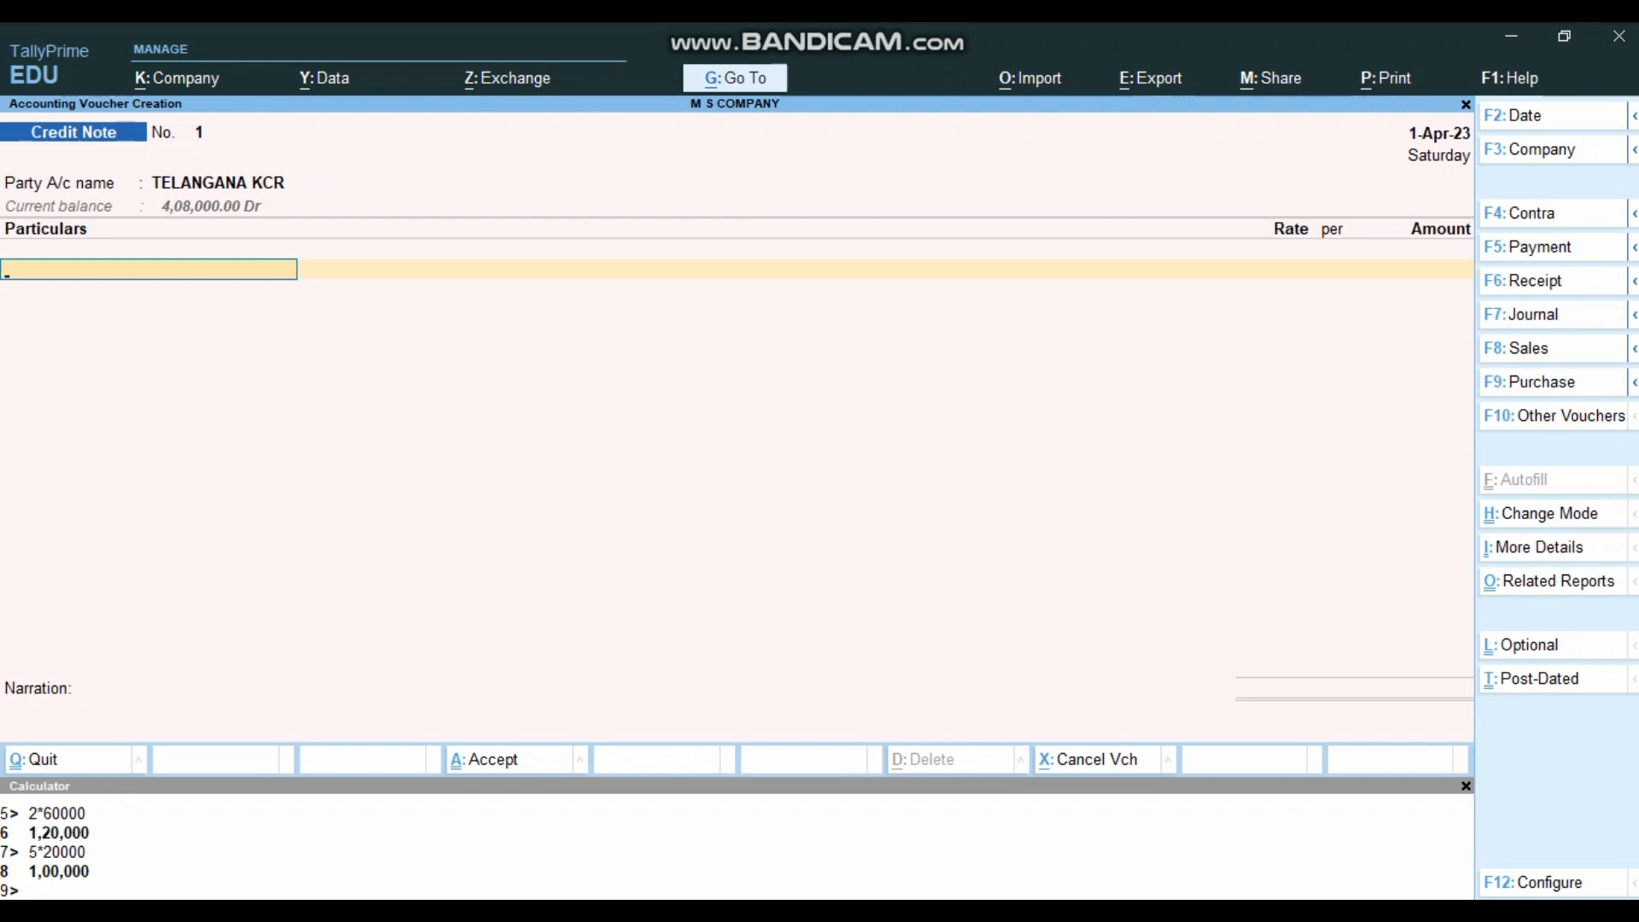
Add the Interstate Sales Retunes ledger to the credit note, calculating its amount as 2*60000
{"action": "type", "text": "IN"}
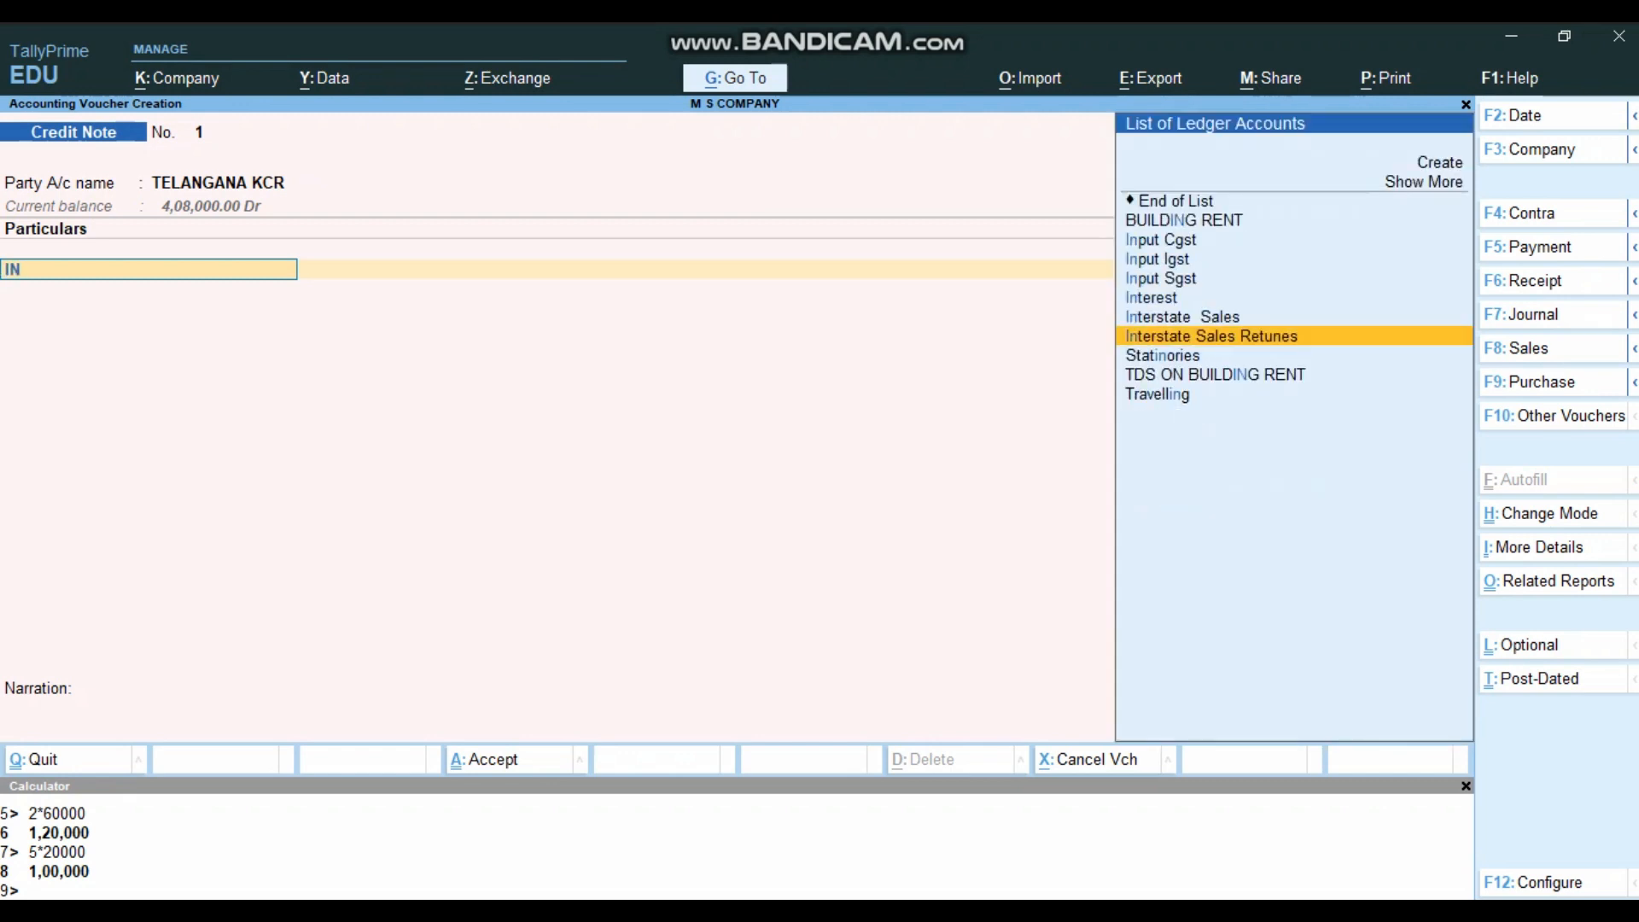
{"action": "key", "text": "Return"}
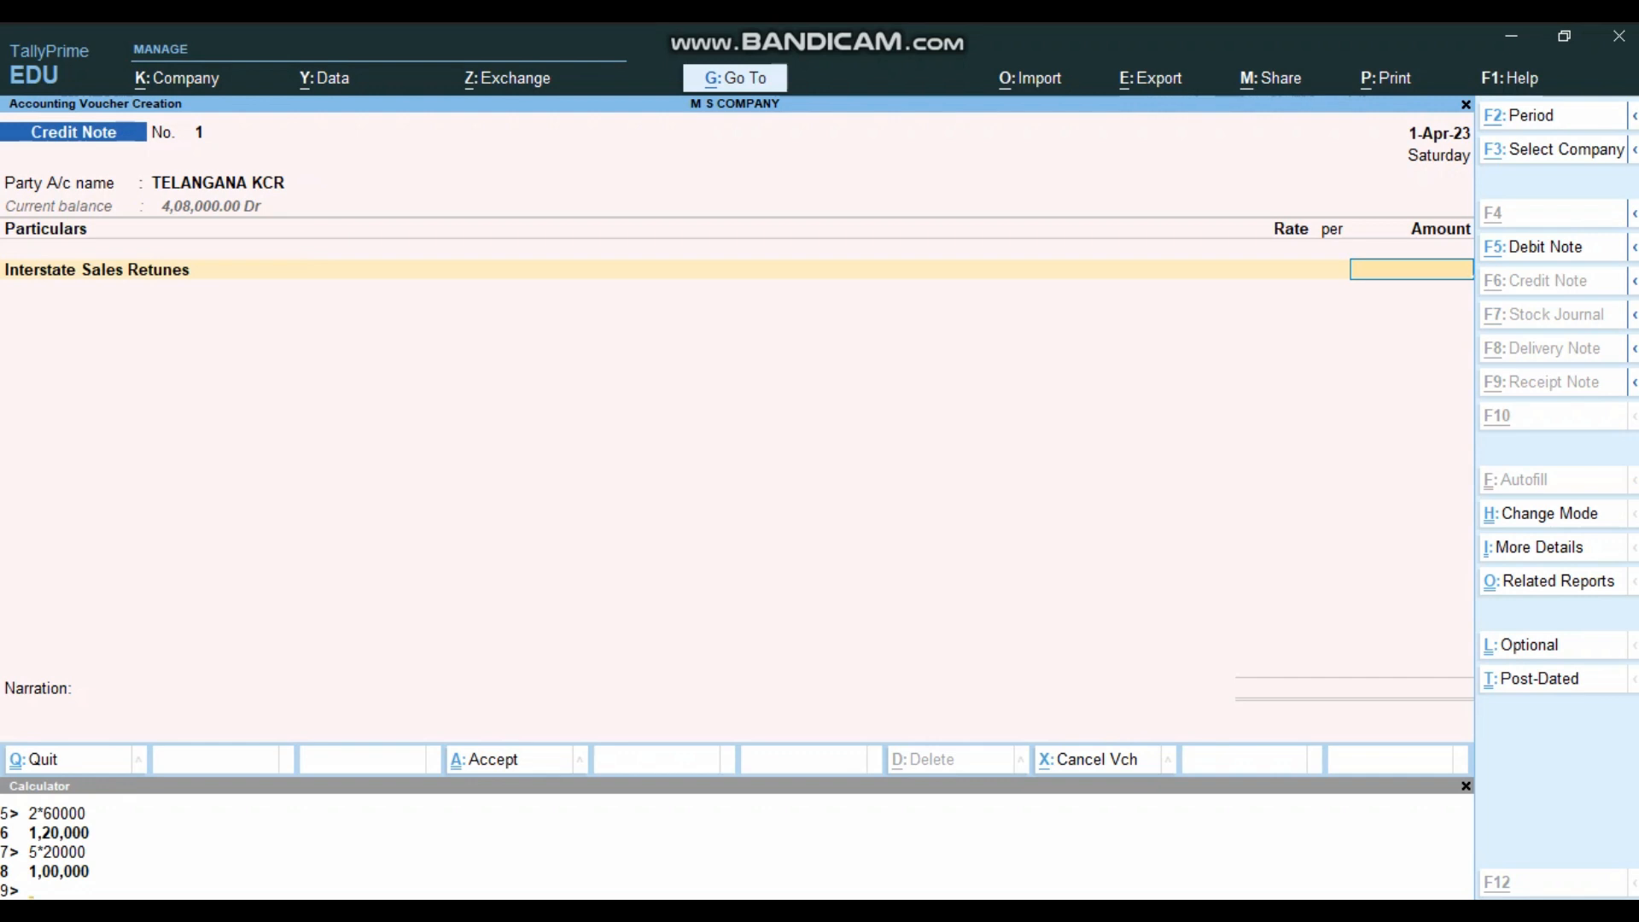
{"action": "key", "text": "ctrl+n"}
{"action": "type", "text": "2*60000"}
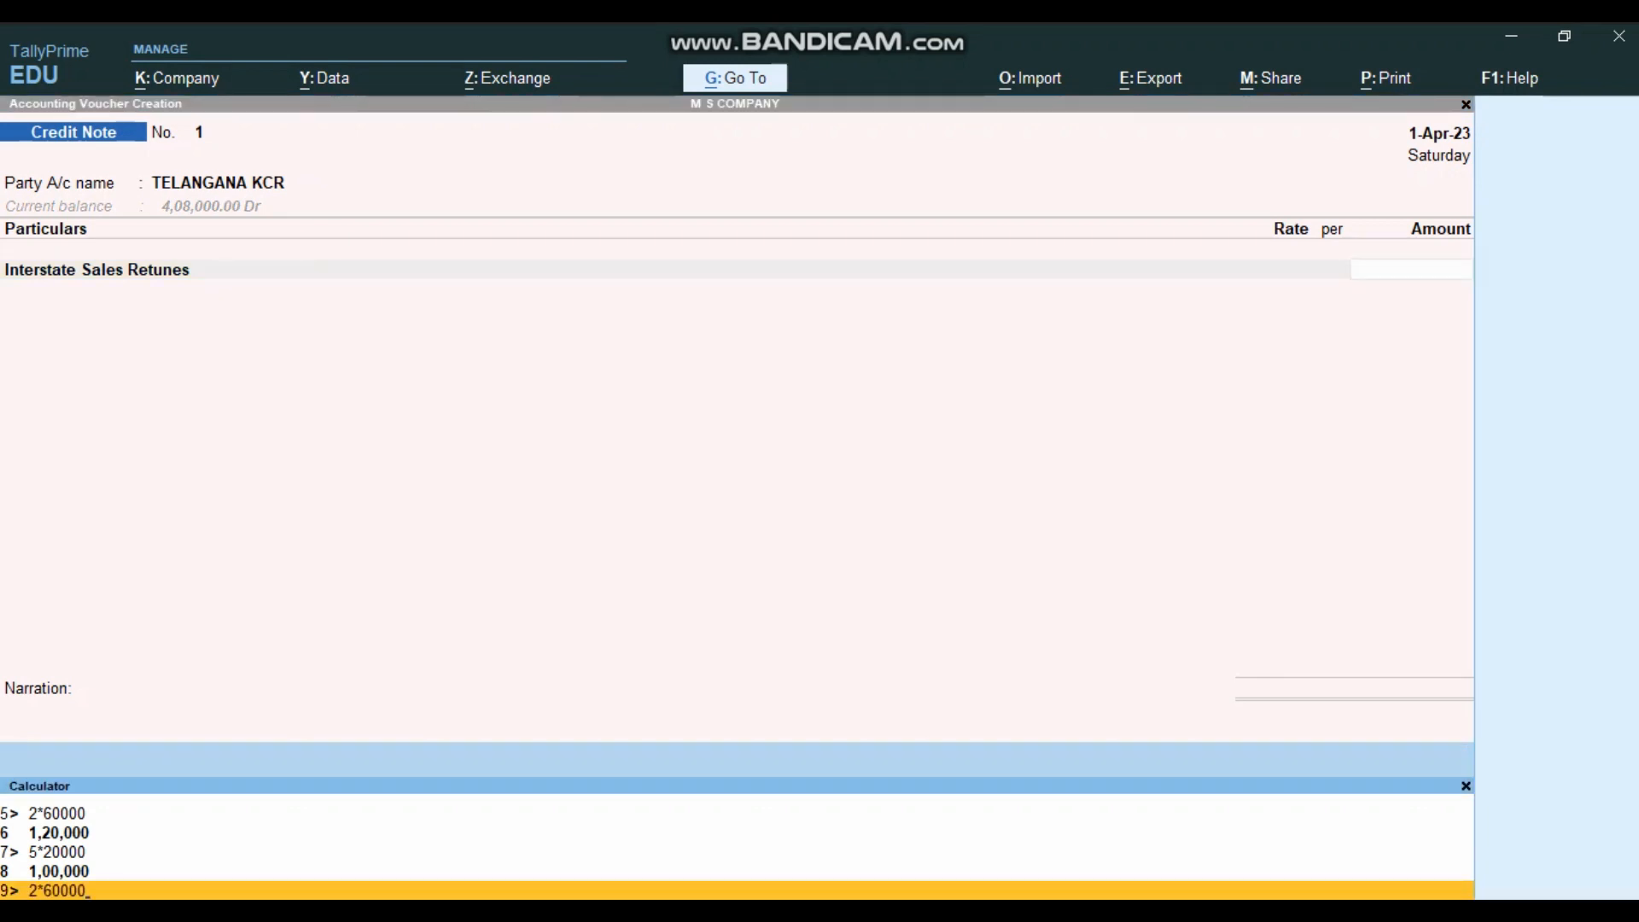
{"action": "key", "text": "Return"}
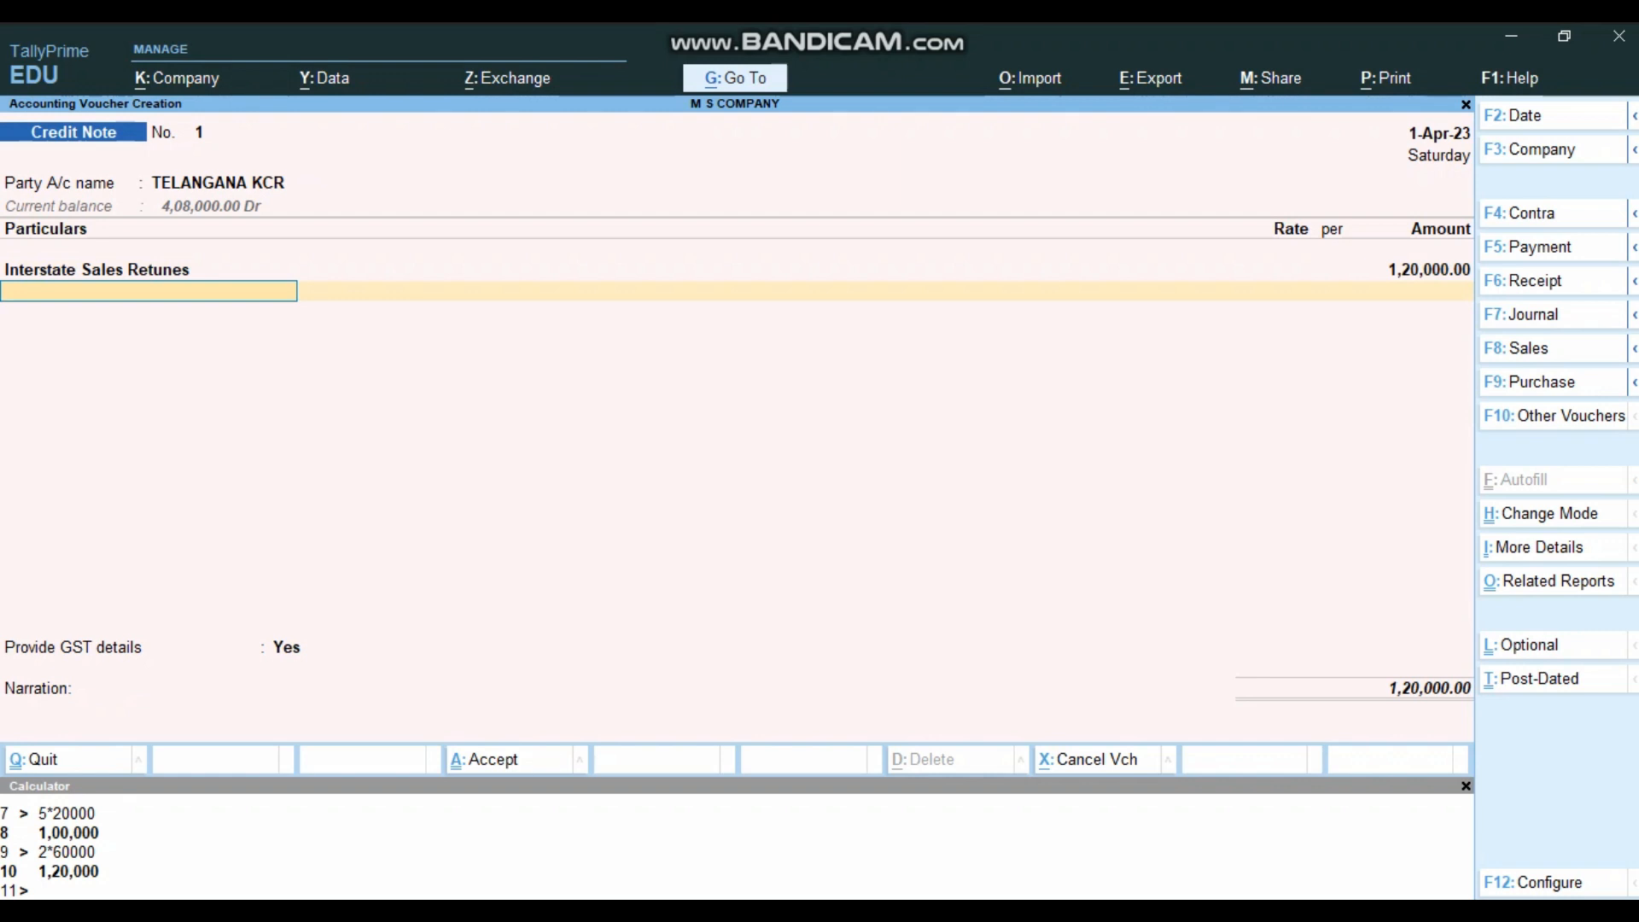
Add the Output Igst ledger to the credit note and set Provide GST details to No
{"action": "type", "text": "OU"}
{"action": "key", "text": "Down"}
{"action": "key", "text": "Down"}
{"action": "key", "text": "Return"}
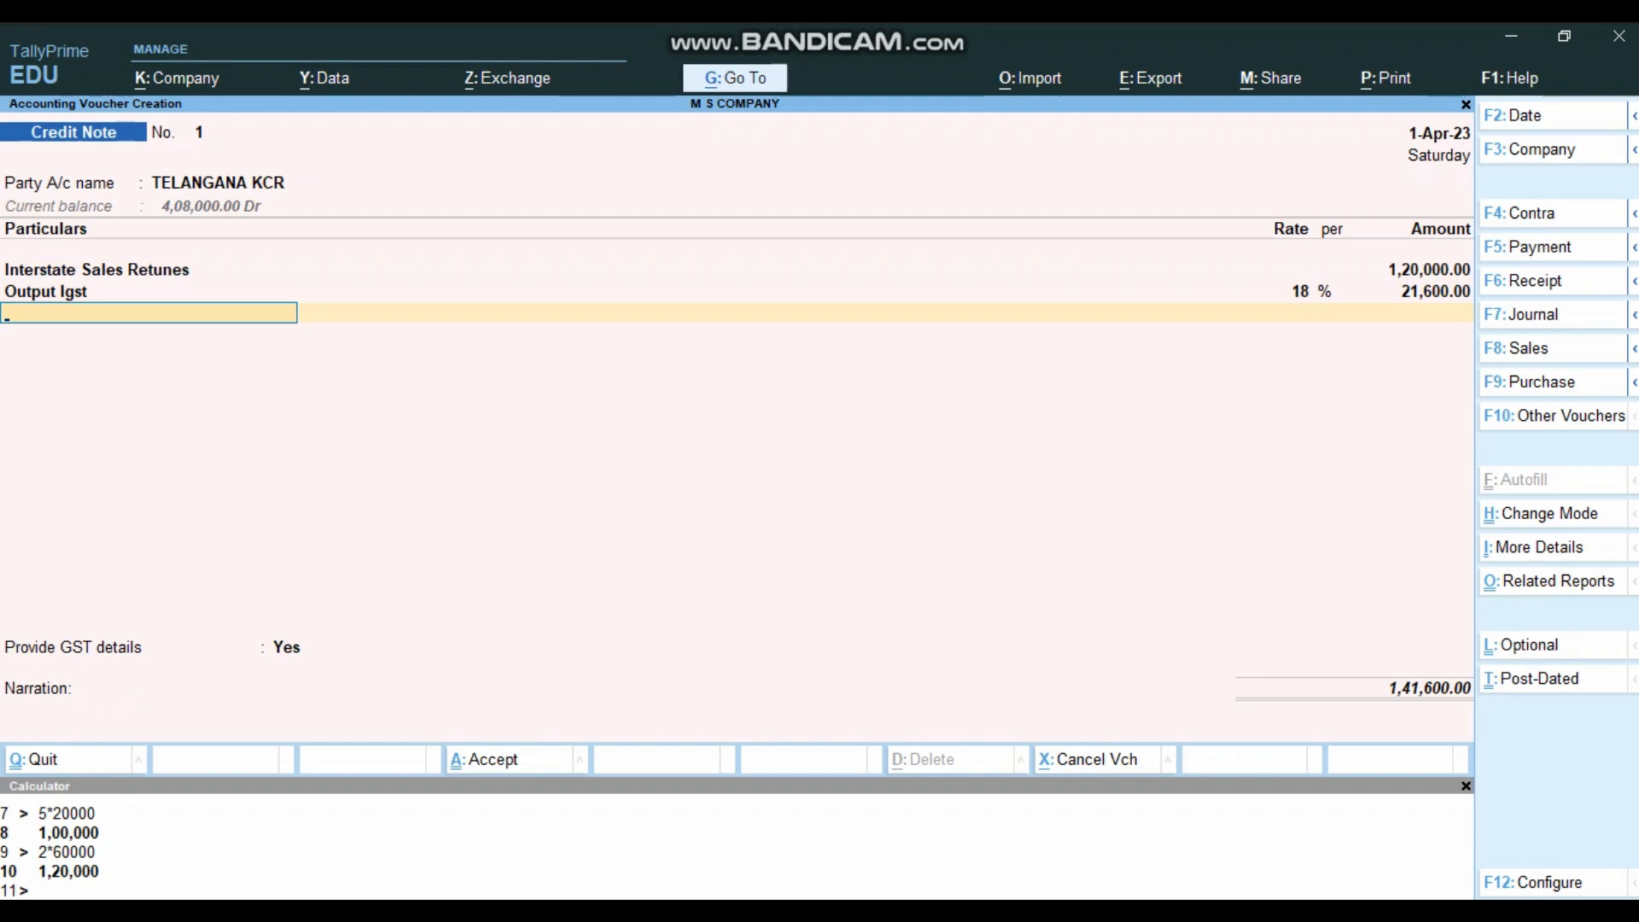
{"action": "key", "text": "Return"}
{"action": "key", "text": "Up"}
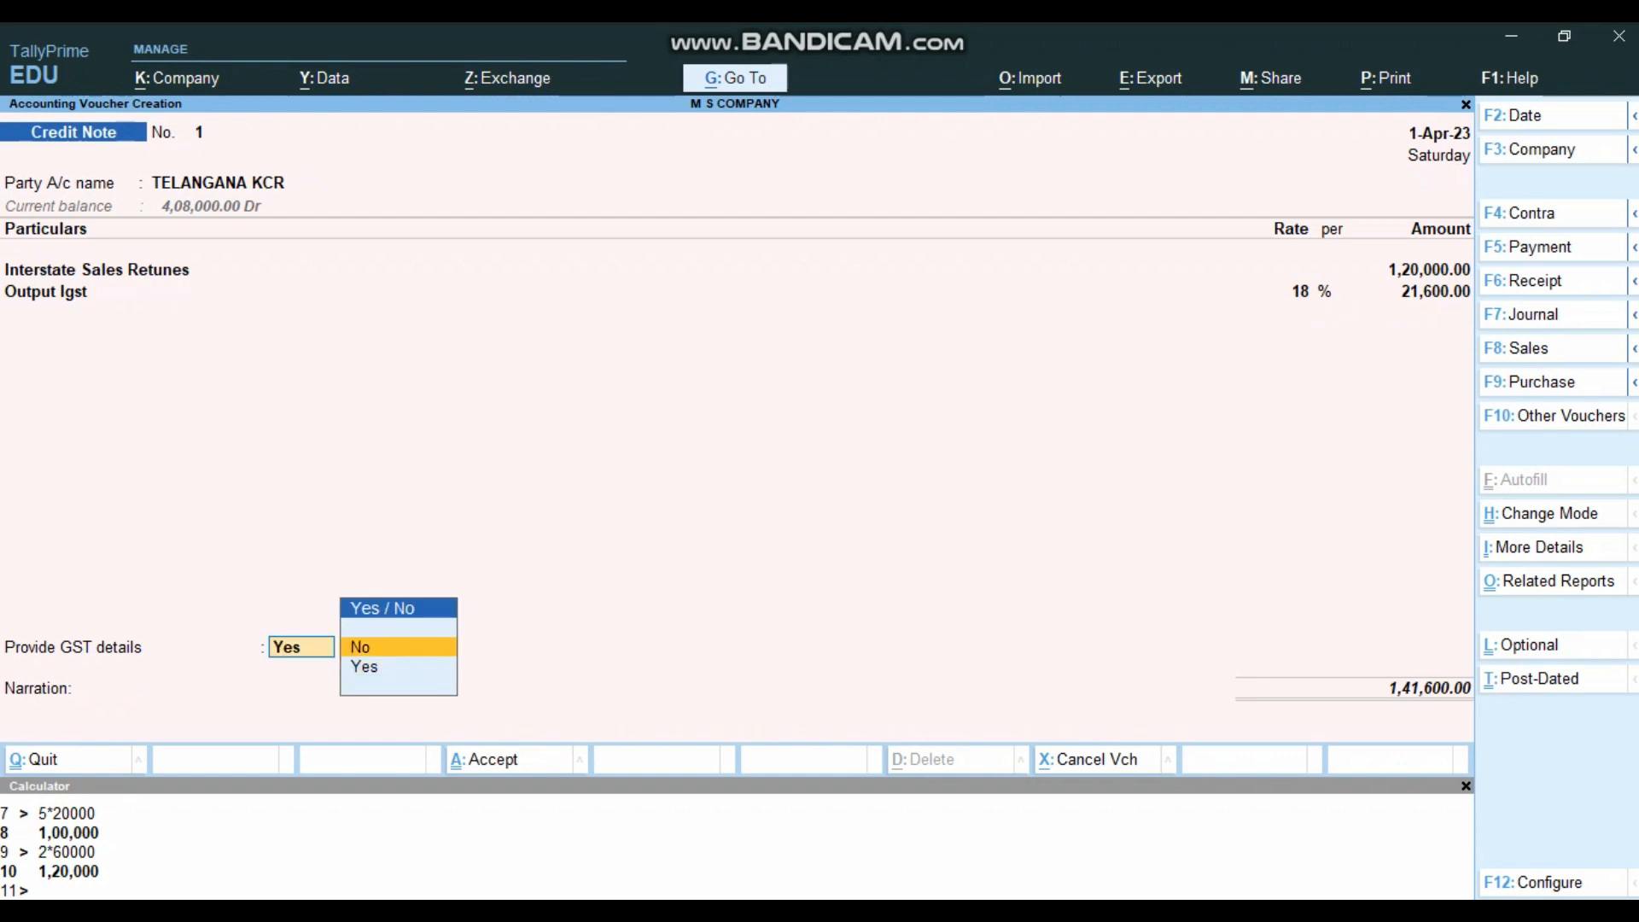
{"action": "key", "text": "Return"}
{"action": "key", "text": "Return"}
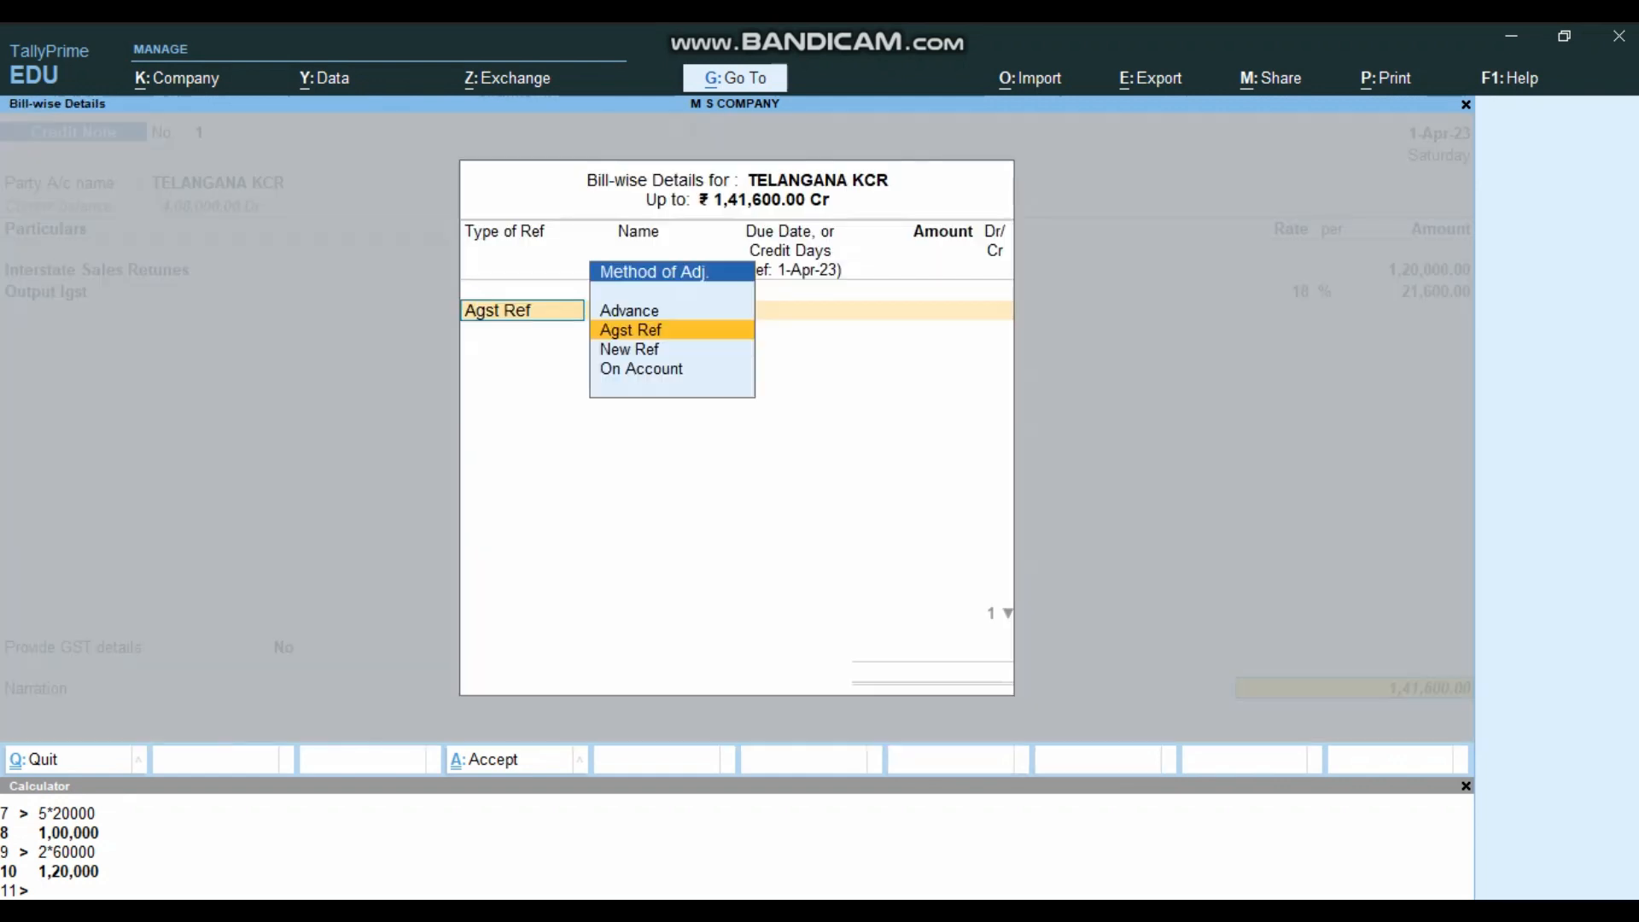
Allocate the full credit amount to TELANGANA KCR's pending bill 1 as Agst Ref
{"action": "key", "text": "Return"}
{"action": "type", "text": "1"}
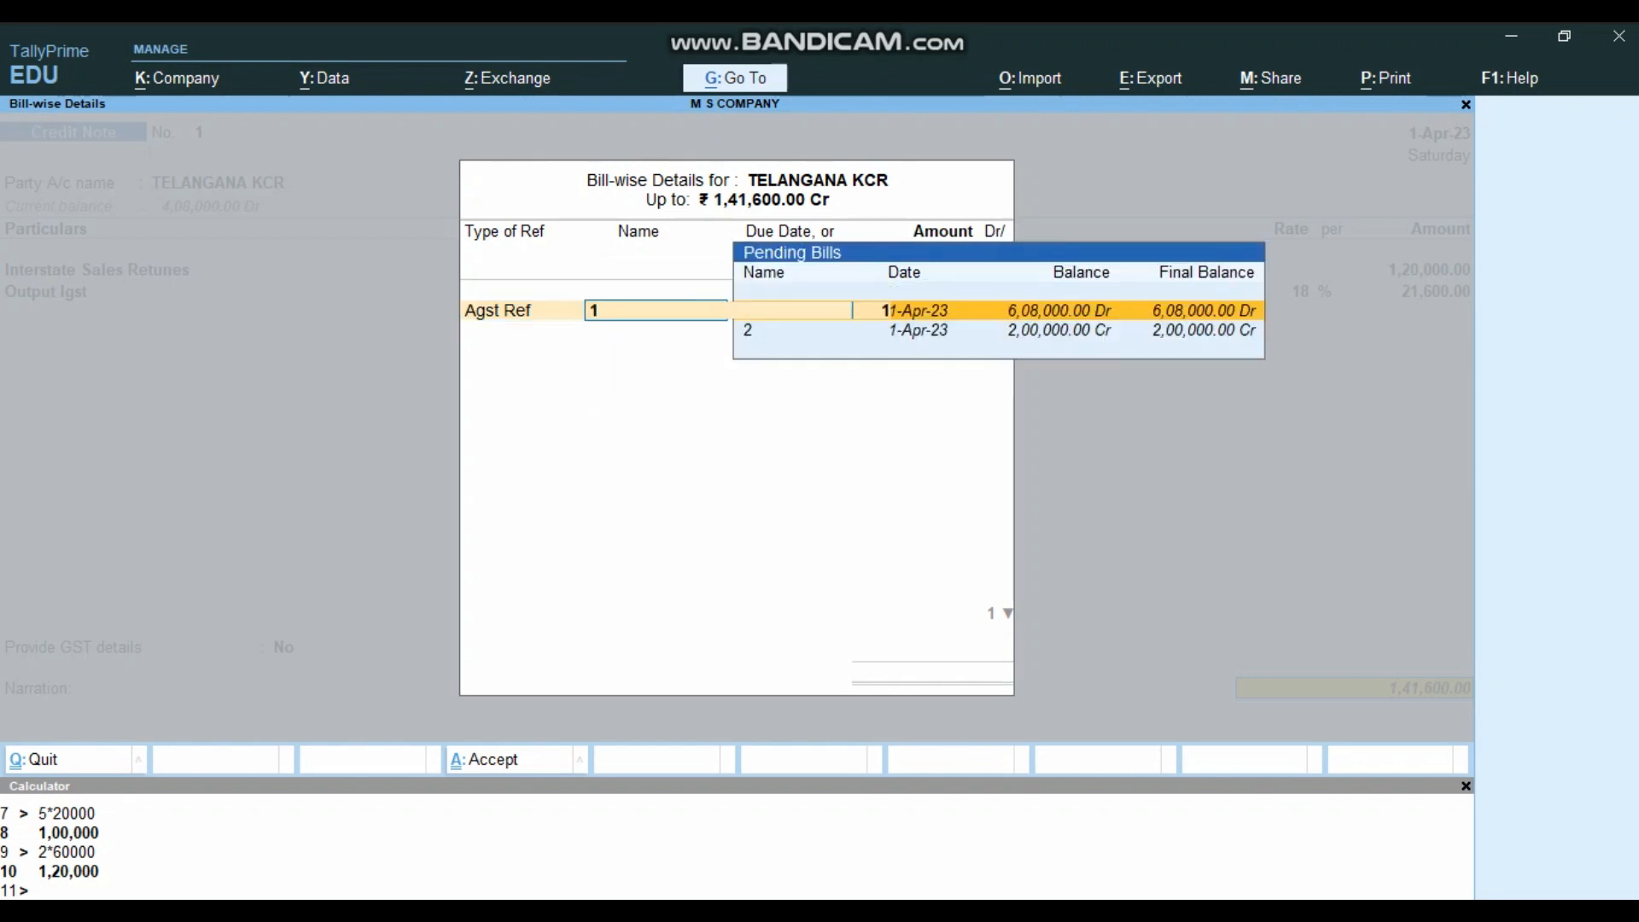
{"action": "key", "text": "Return"}
{"action": "key", "text": "Return"}
{"action": "key", "text": "Return"}
Enter the narration BEING CAMRES RETUNED FROM PARTY and save the credit note
{"action": "type", "text": "BEING CAMRES RETUNED"}
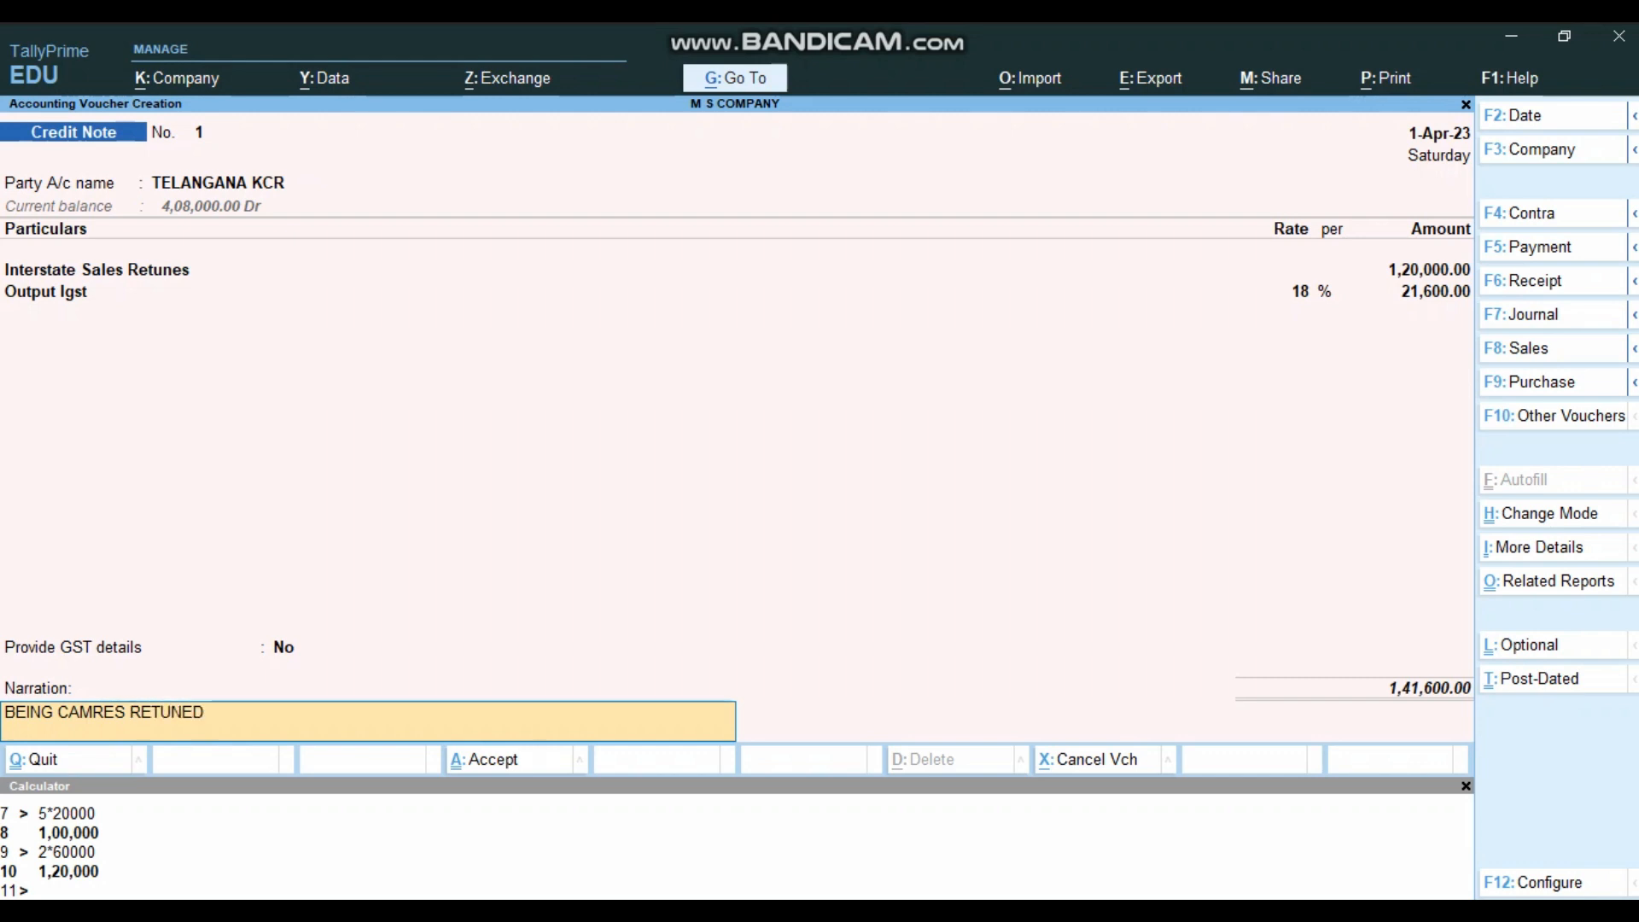
{"action": "type", "text": " FROM PARTY"}
{"action": "key", "text": "Return"}
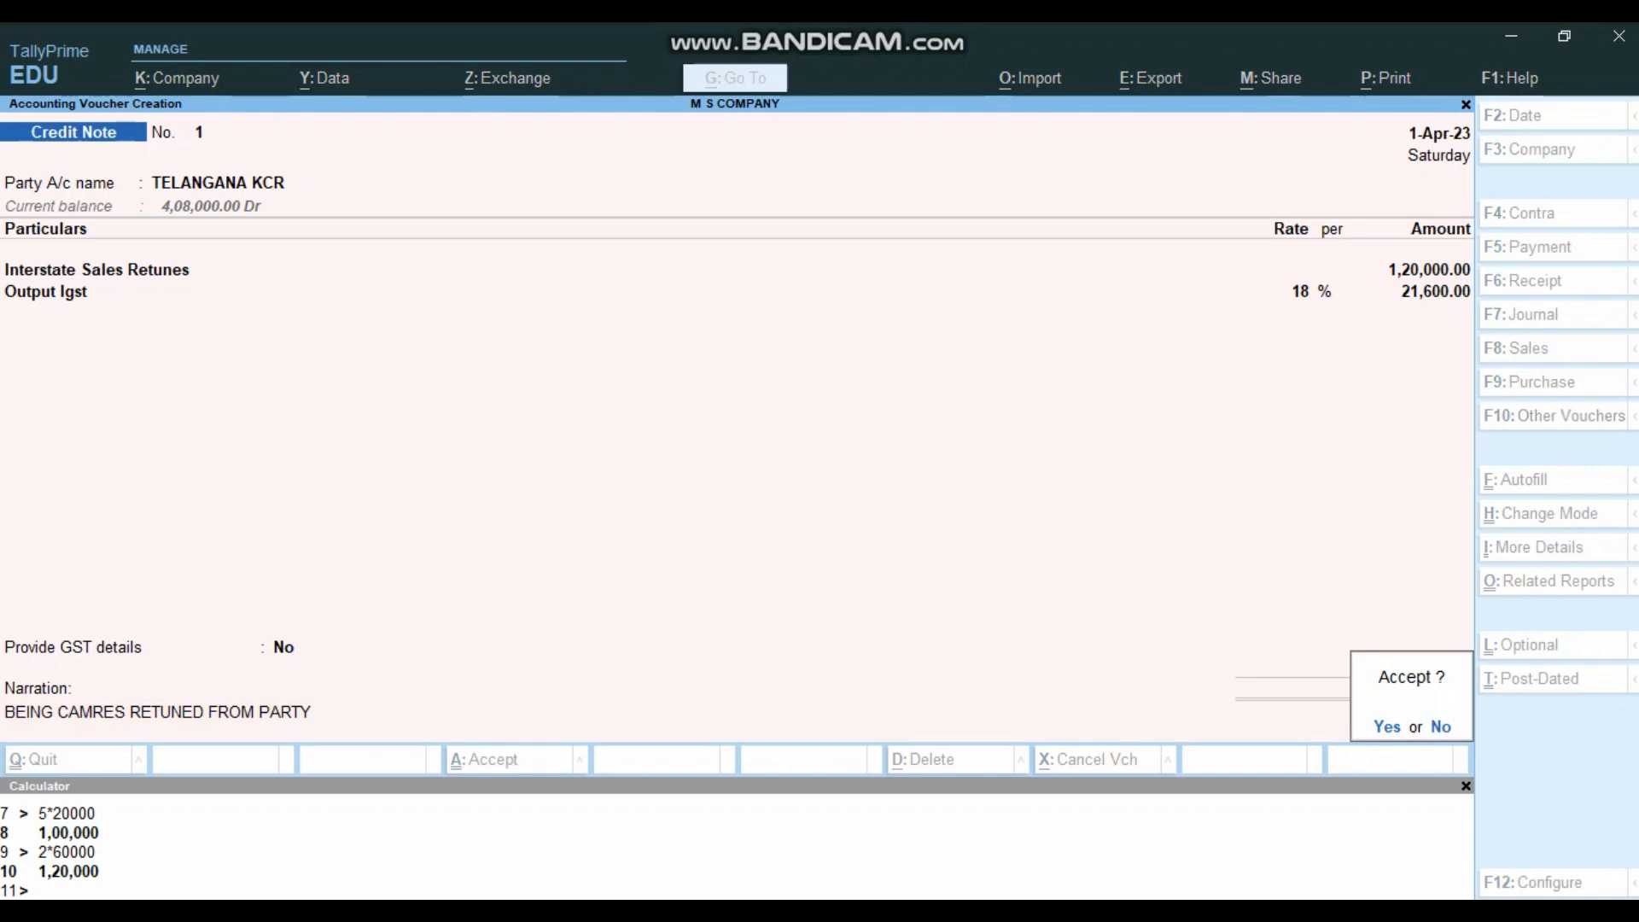
{"action": "key", "text": "Return"}
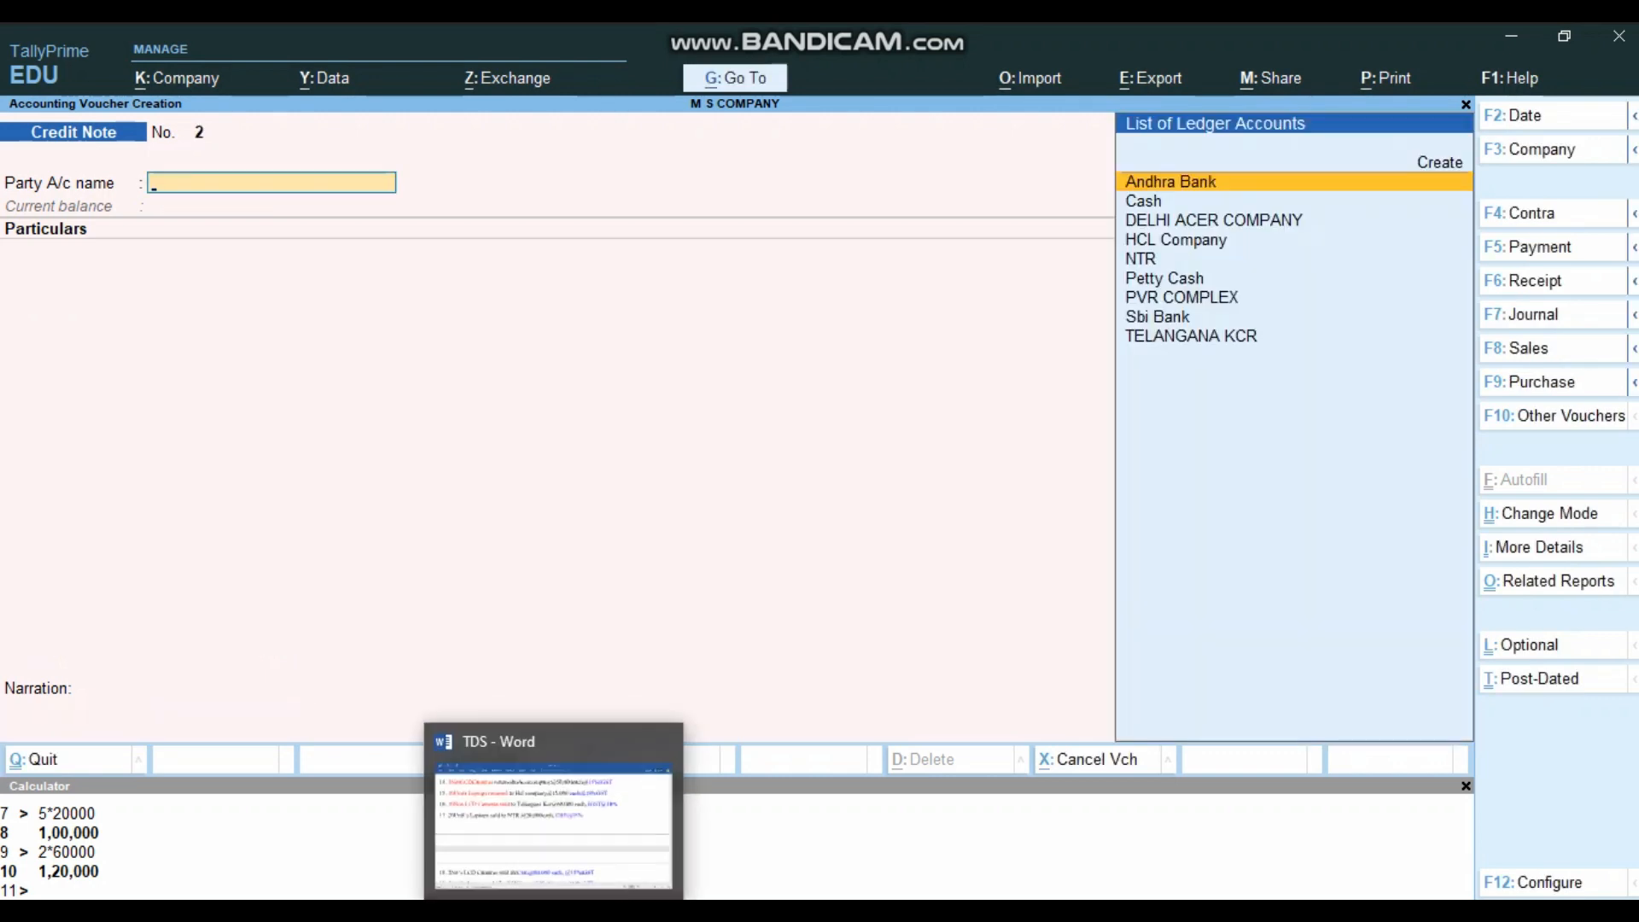
Switch to the TDS document in Word and colour "5Unit's Laptops" in item 26 red
{"action": "left_click", "coordinate": [556, 916]}
{"action": "scroll", "coordinate": [819, 478], "scroll_direction": "down", "scroll_amount": 2}
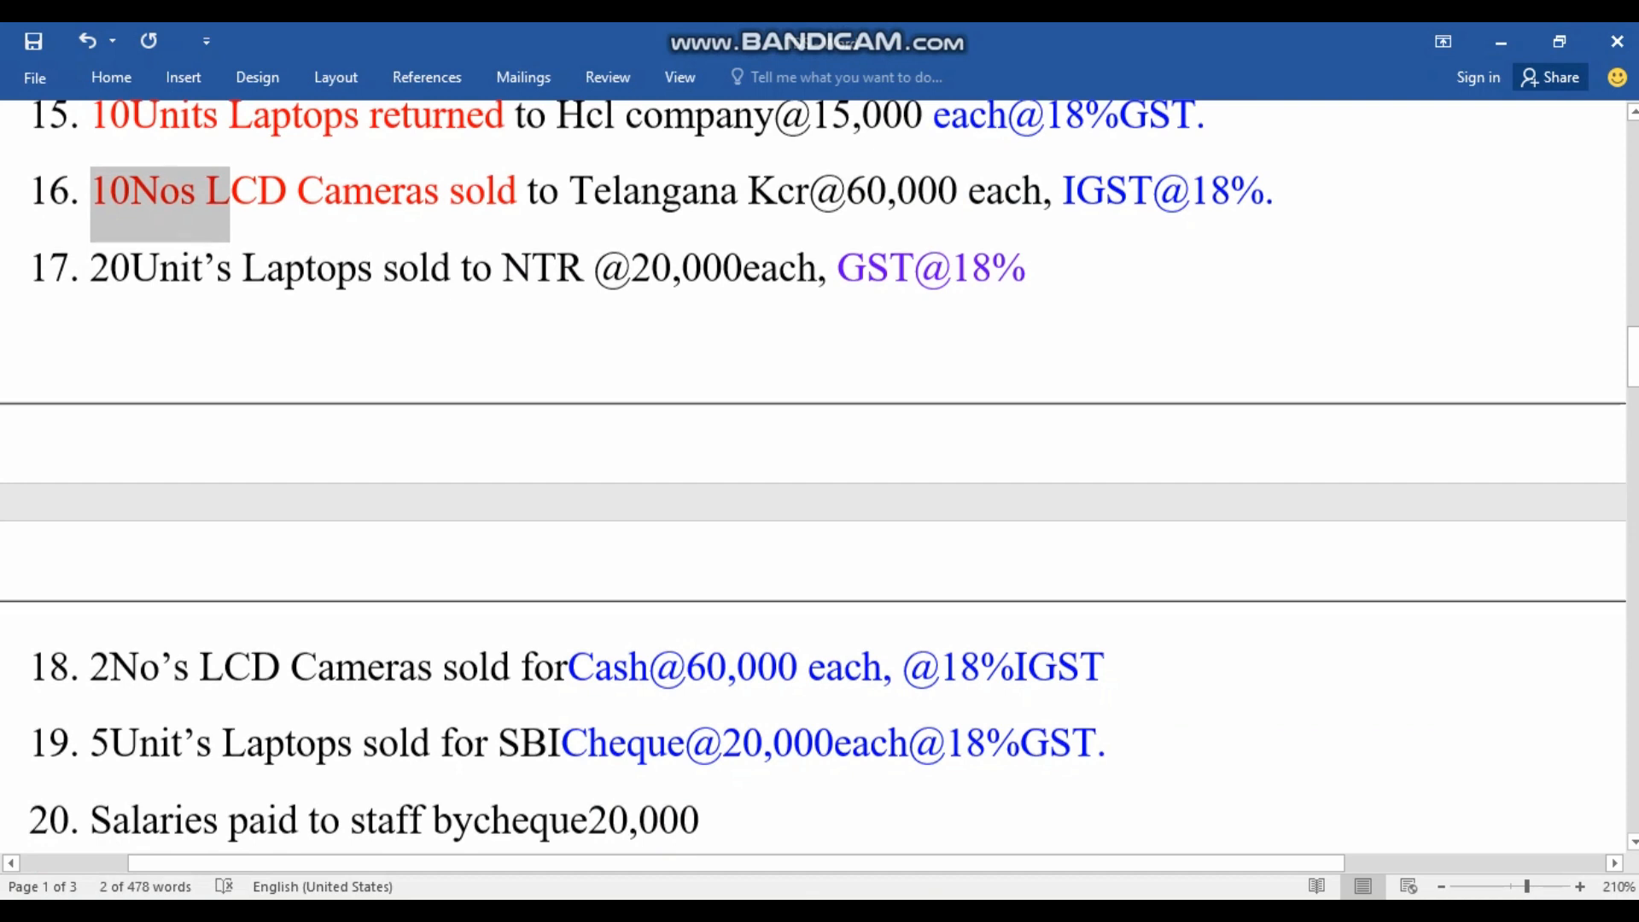
{"action": "scroll", "coordinate": [819, 478], "scroll_direction": "down", "scroll_amount": 9}
{"action": "scroll", "coordinate": [819, 478], "scroll_direction": "down", "scroll_amount": 2}
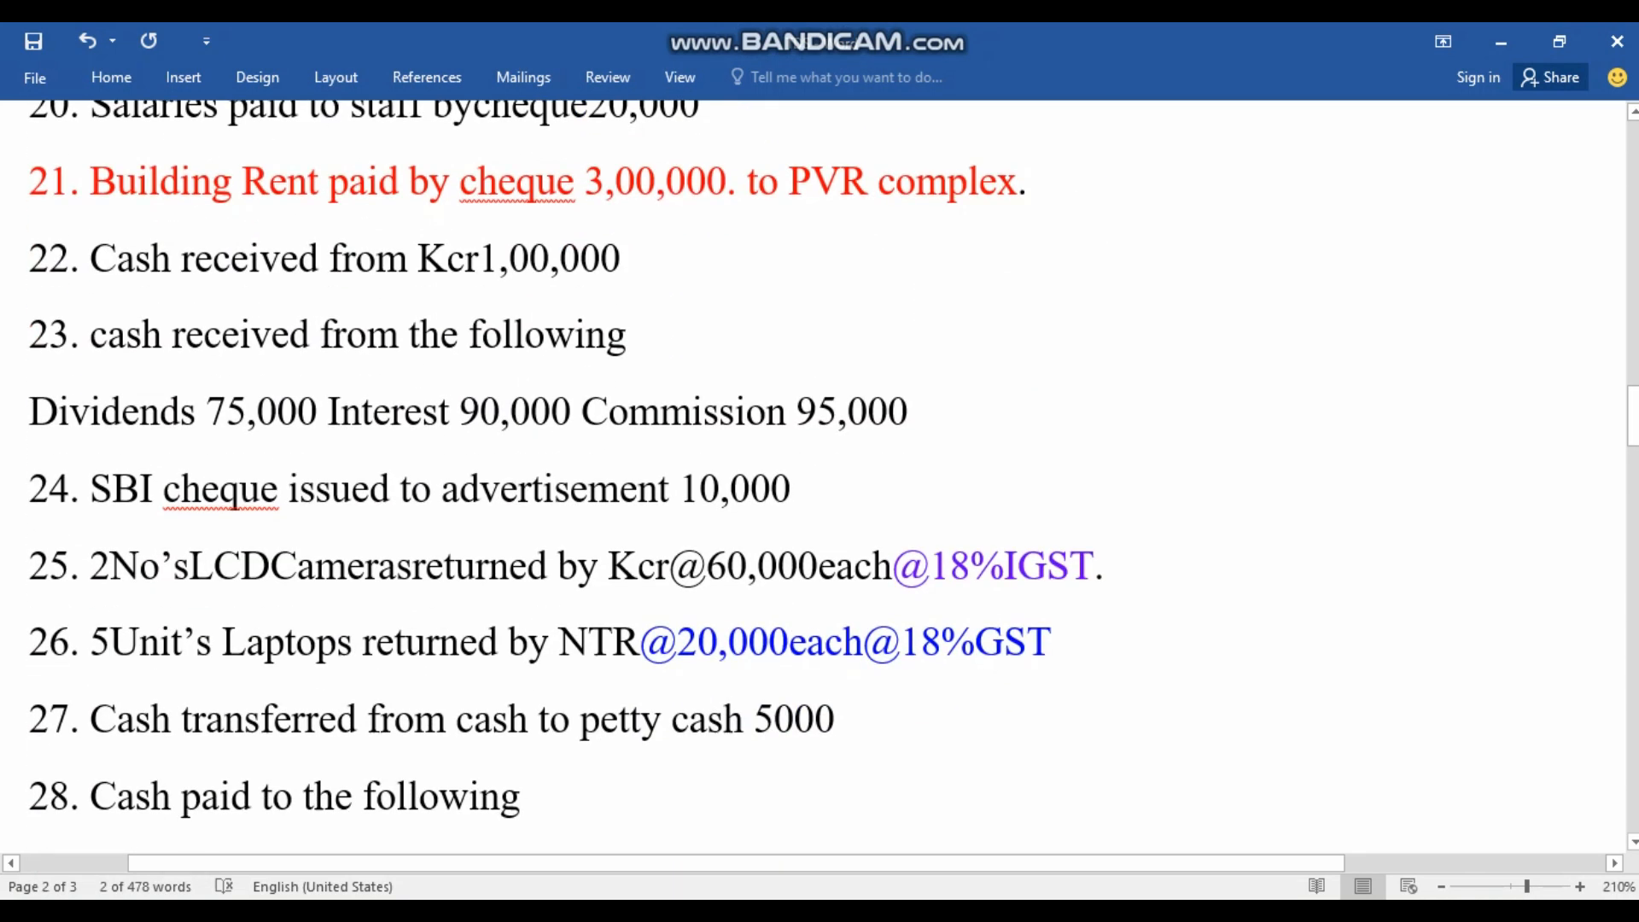
{"action": "left_click_drag", "start_coordinate": [91, 648], "coordinate": [363, 649]}
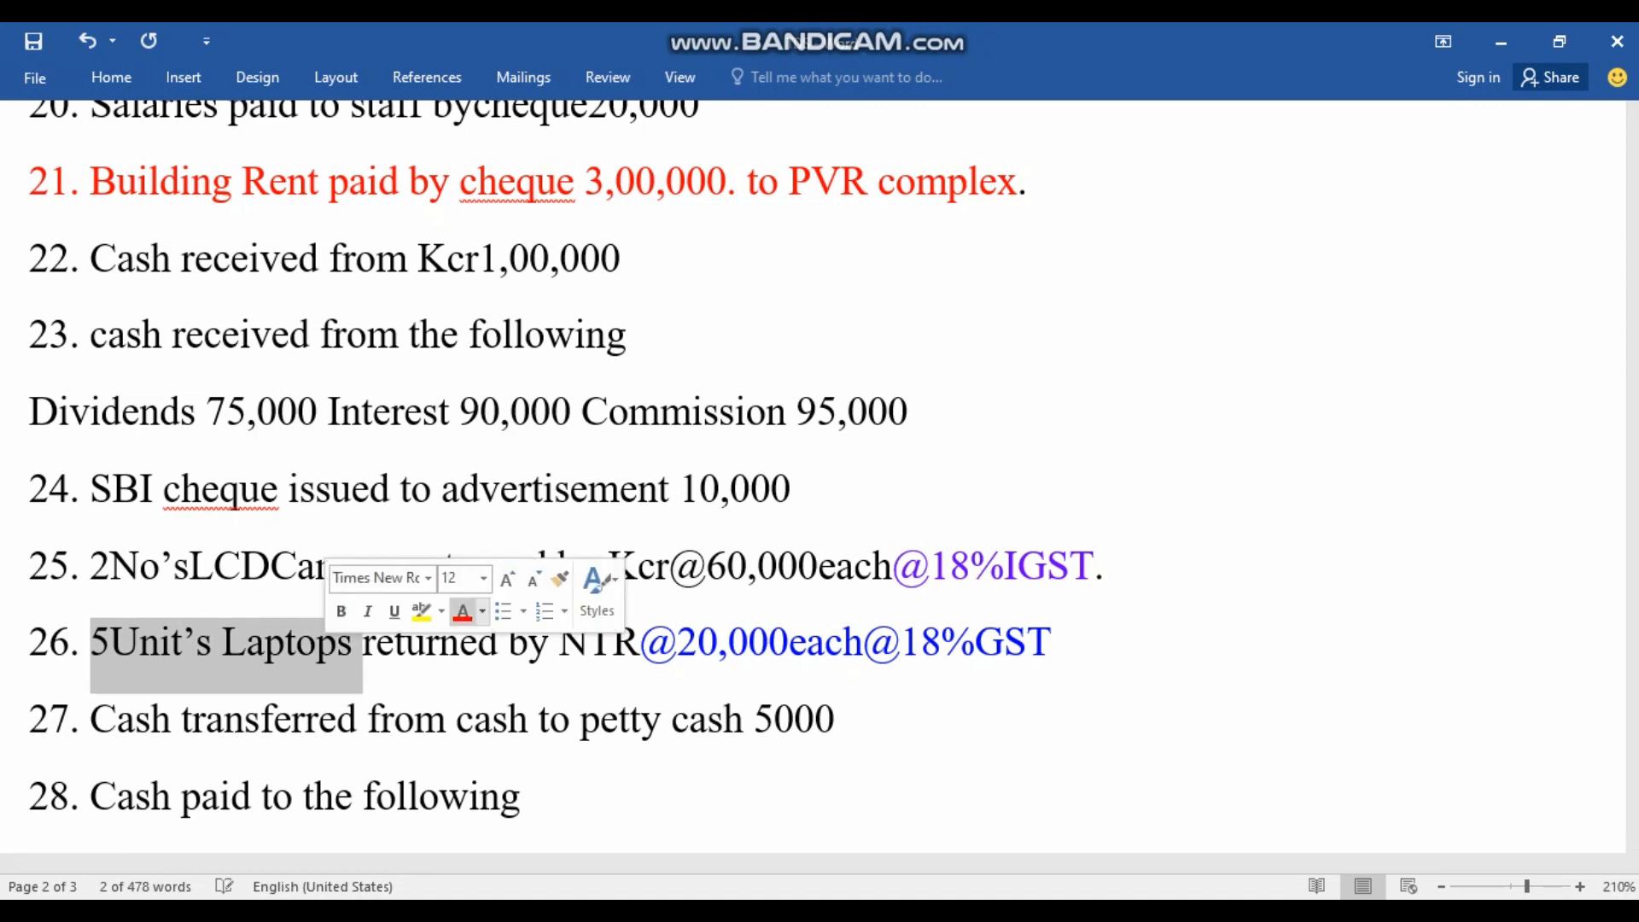
{"action": "left_click", "coordinate": [462, 611]}
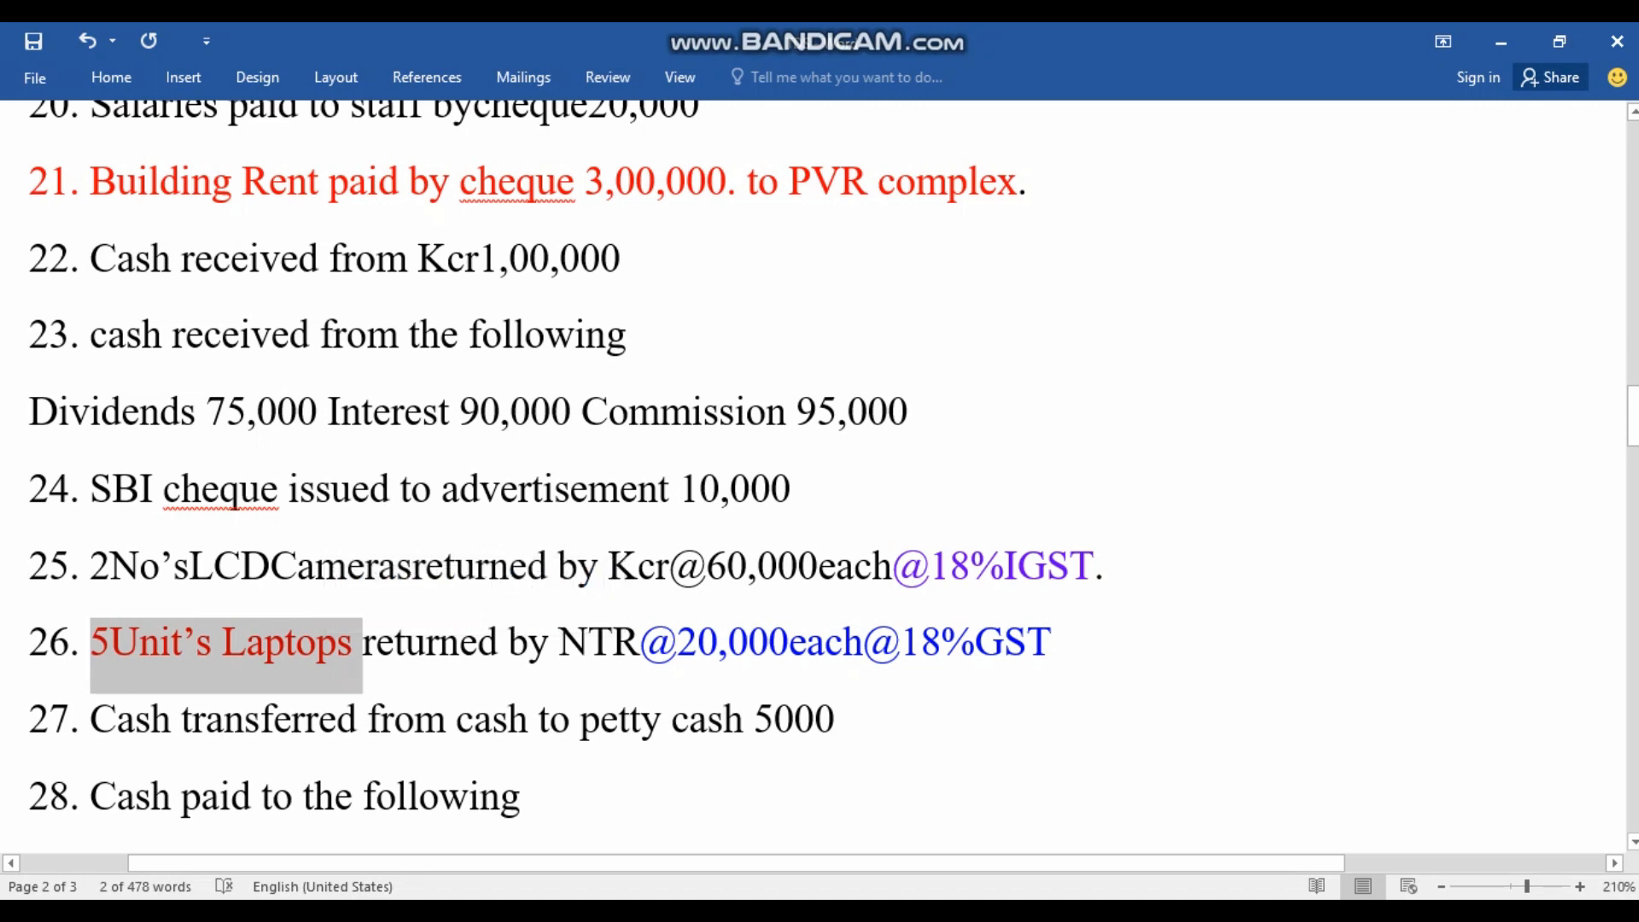
Colour "20Unit's Laptops sold to NTR" in item 17 of the exercise list red
{"action": "scroll", "coordinate": [820, 478], "scroll_direction": "up", "scroll_amount": 10}
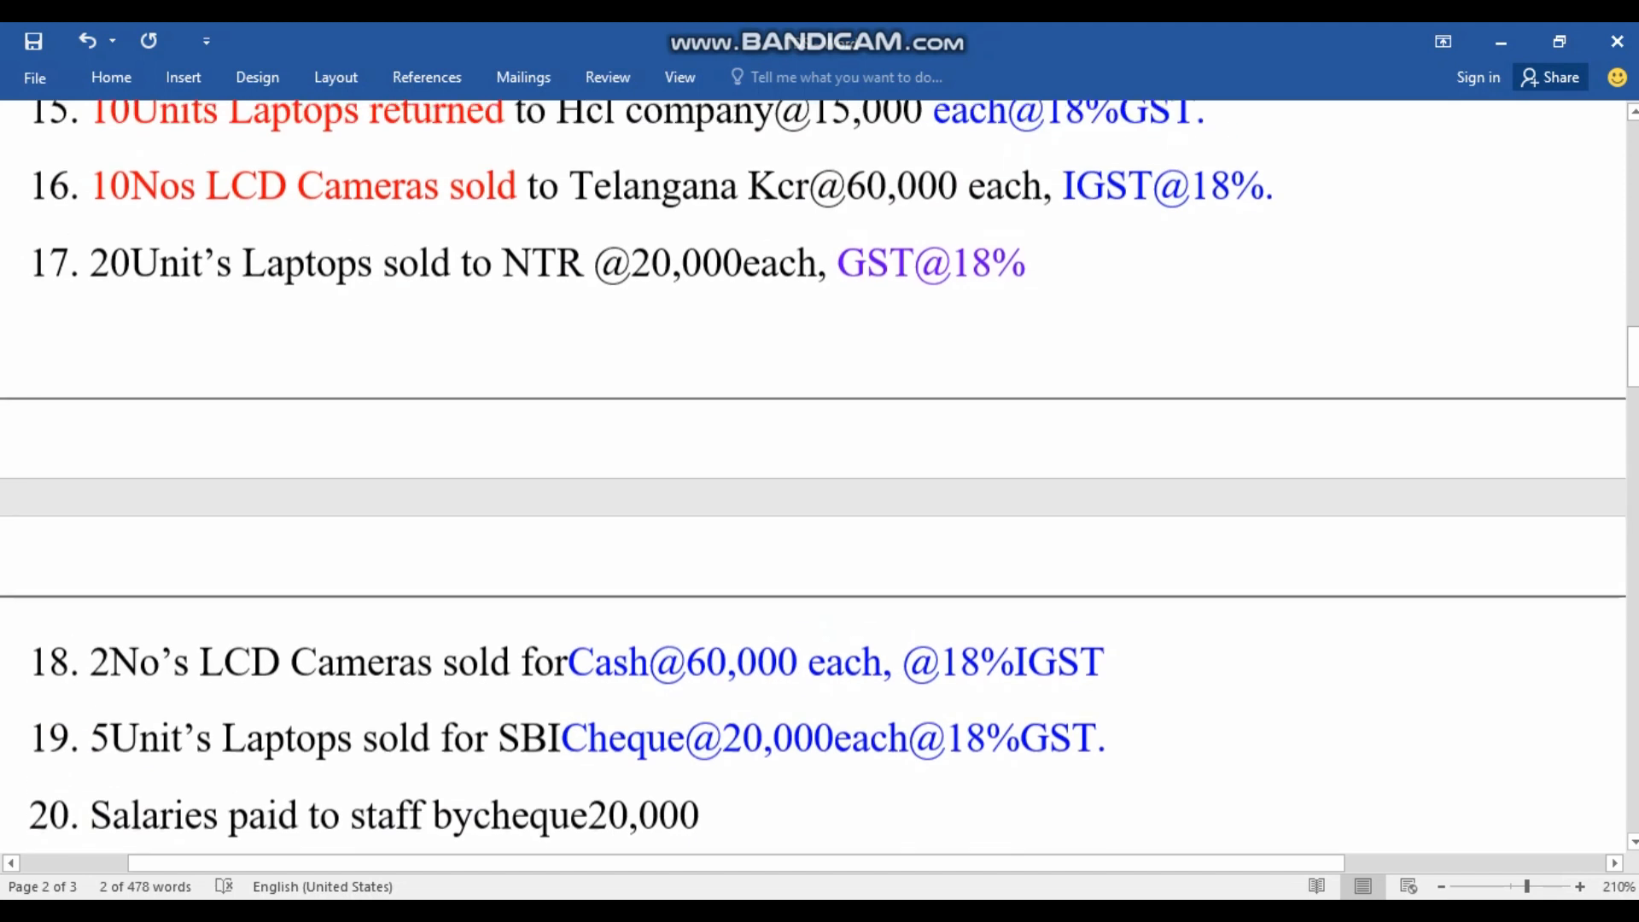
{"action": "left_click_drag", "start_coordinate": [92, 271], "coordinate": [594, 272]}
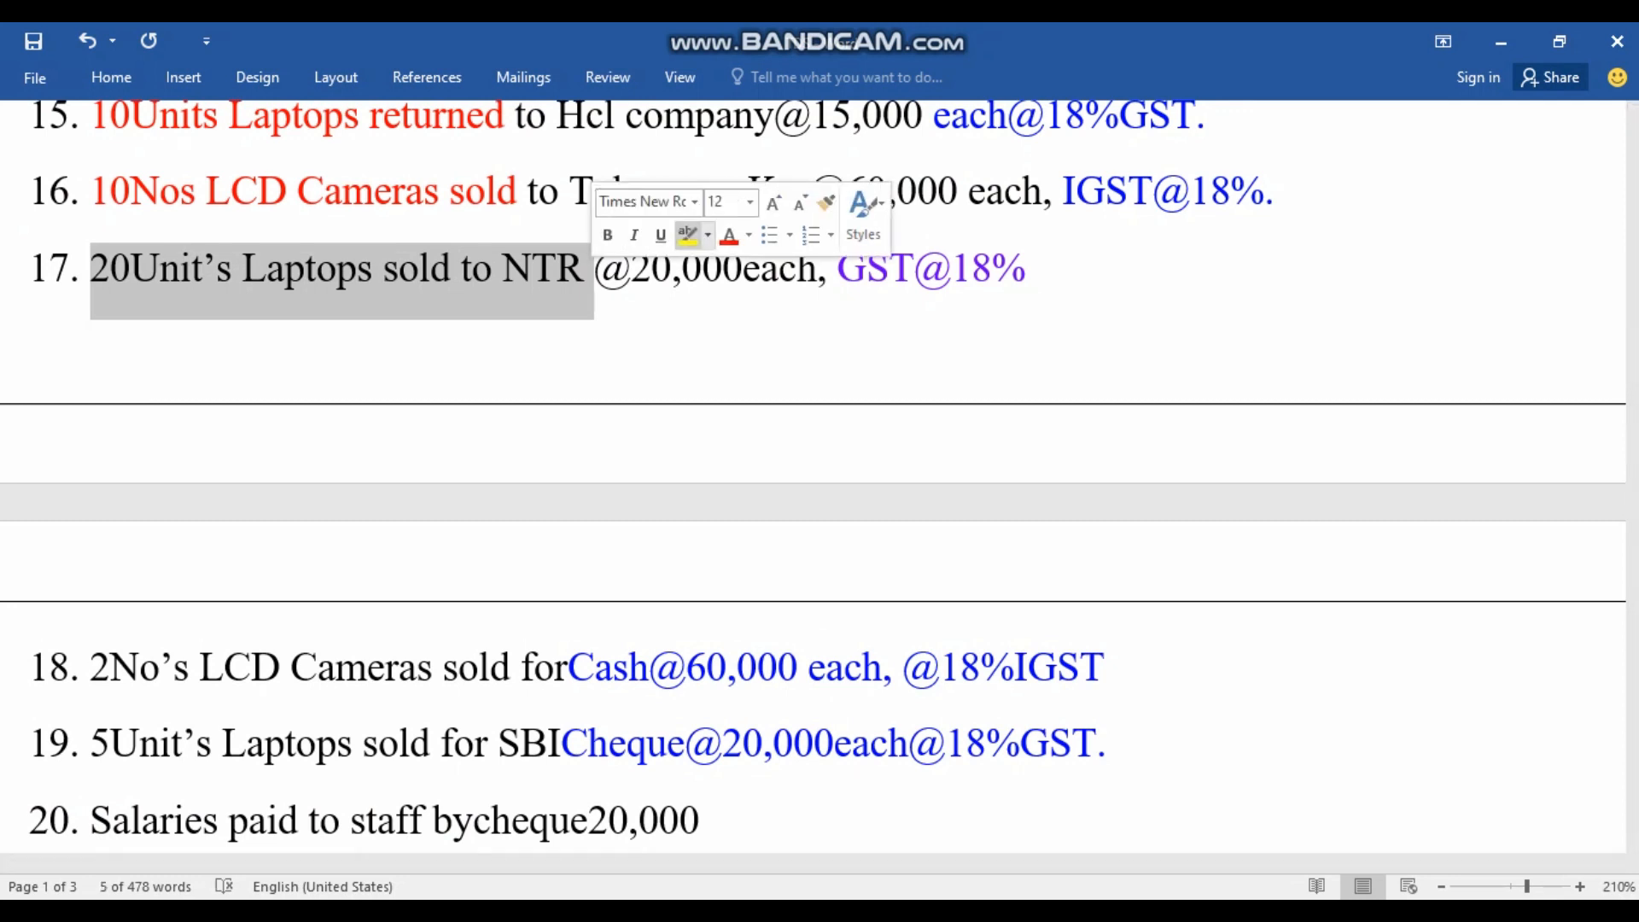
{"action": "left_click", "coordinate": [729, 236]}
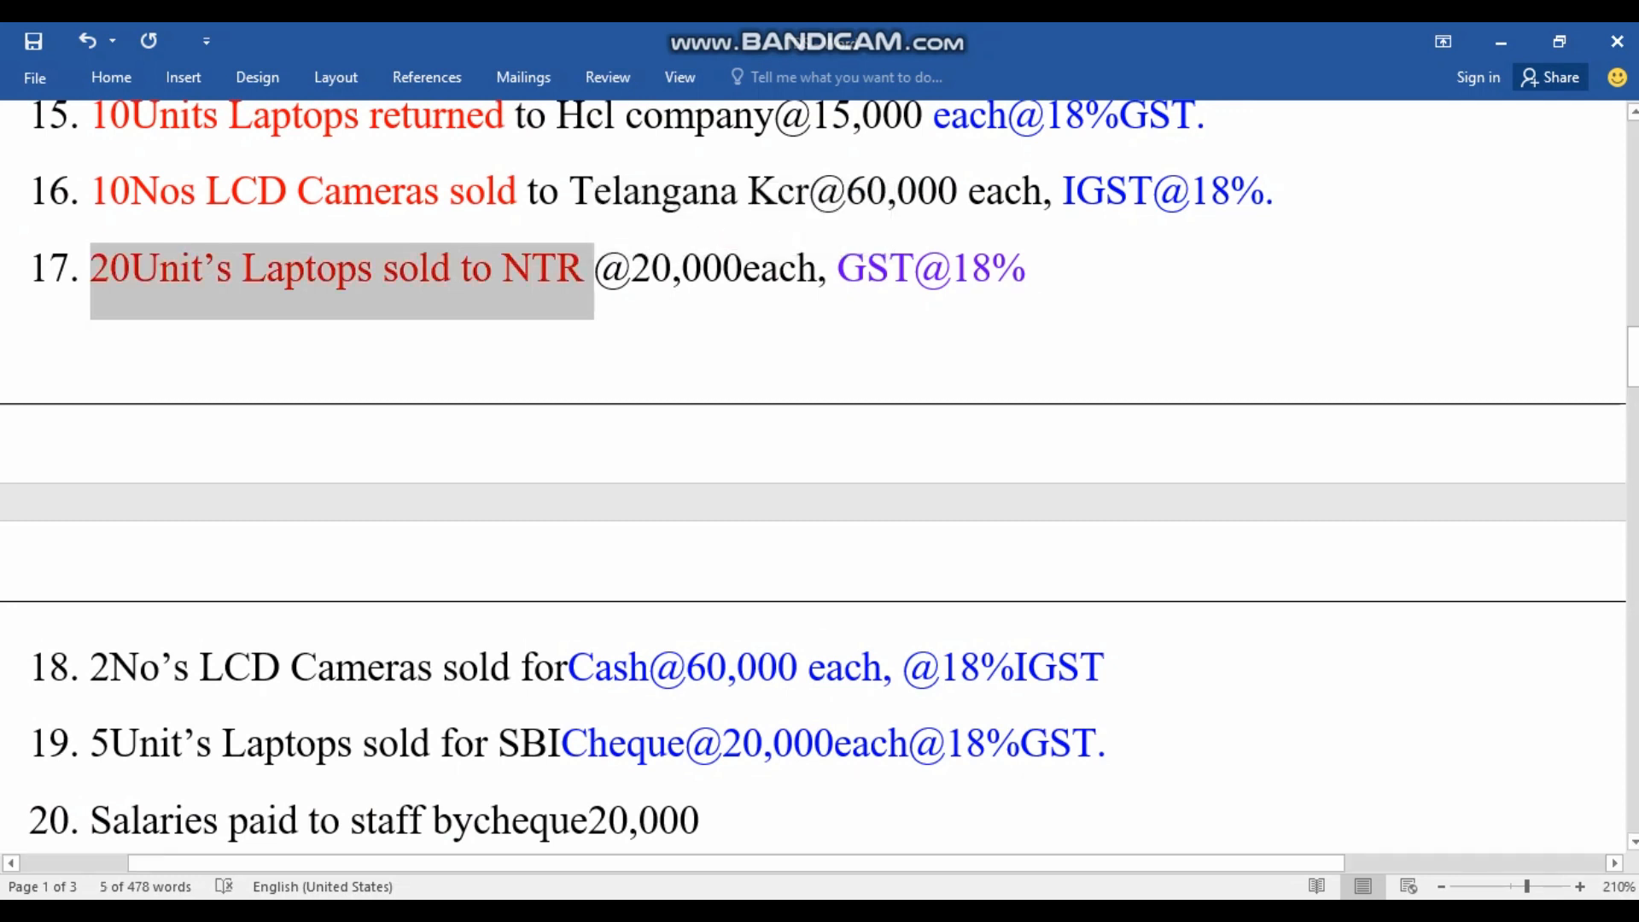
Review item 26, switch back to TallyPrime and choose NTR as the party account of the new credit note
{"action": "scroll", "coordinate": [531, 309], "scroll_direction": "down", "scroll_amount": 10}
{"action": "scroll", "coordinate": [530, 309], "scroll_direction": "down", "scroll_amount": 3}
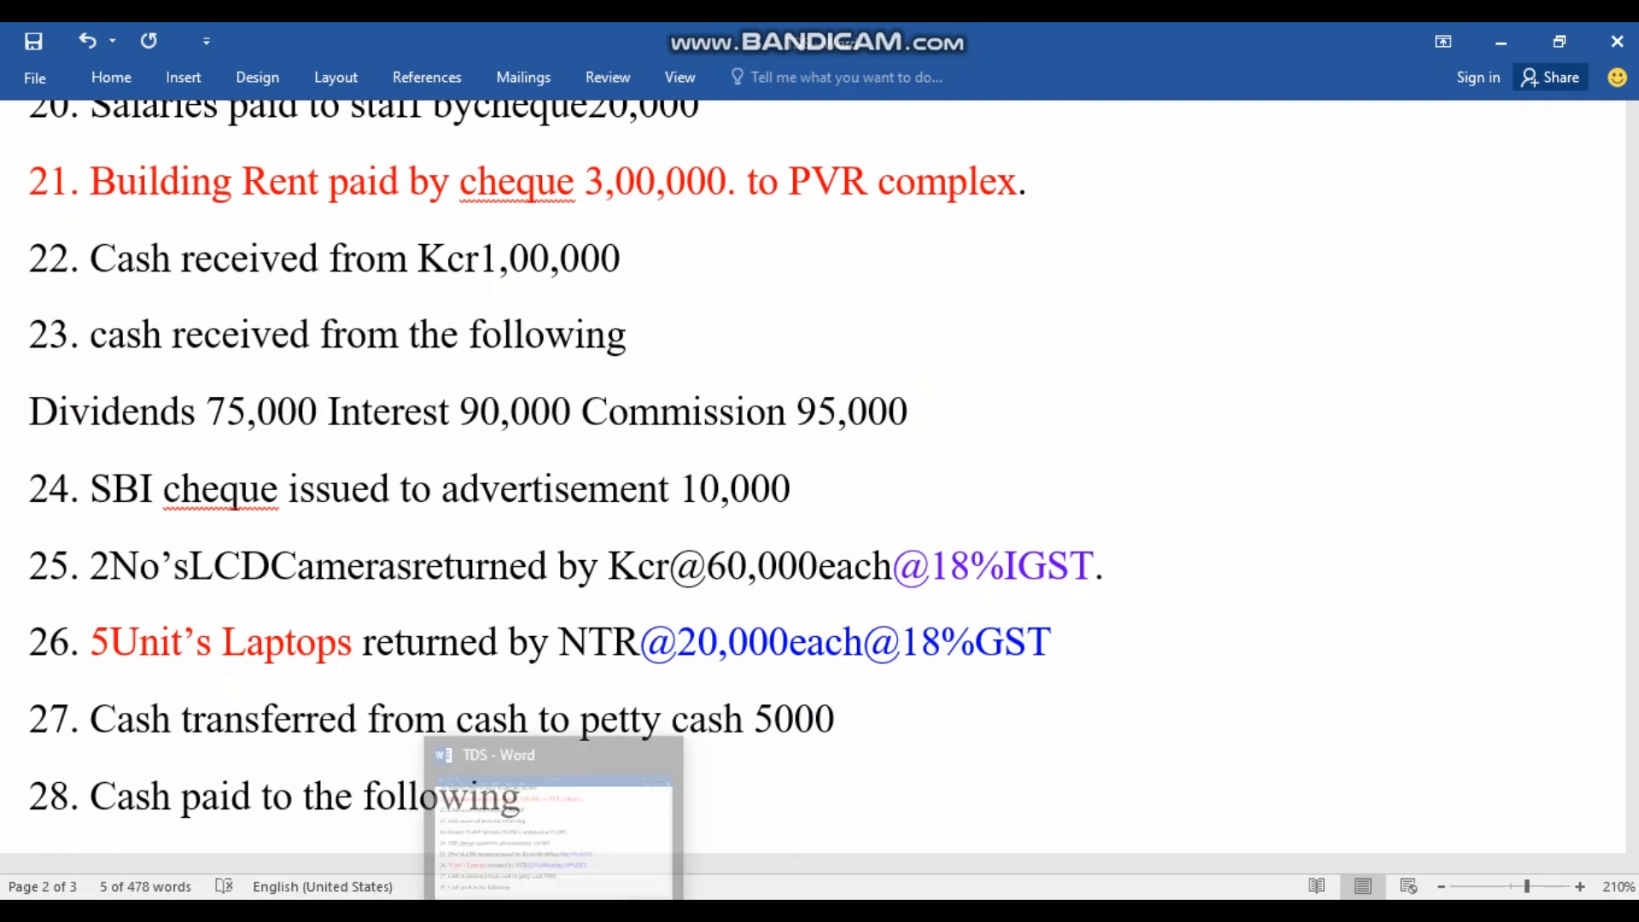
{"action": "left_click", "coordinate": [554, 910]}
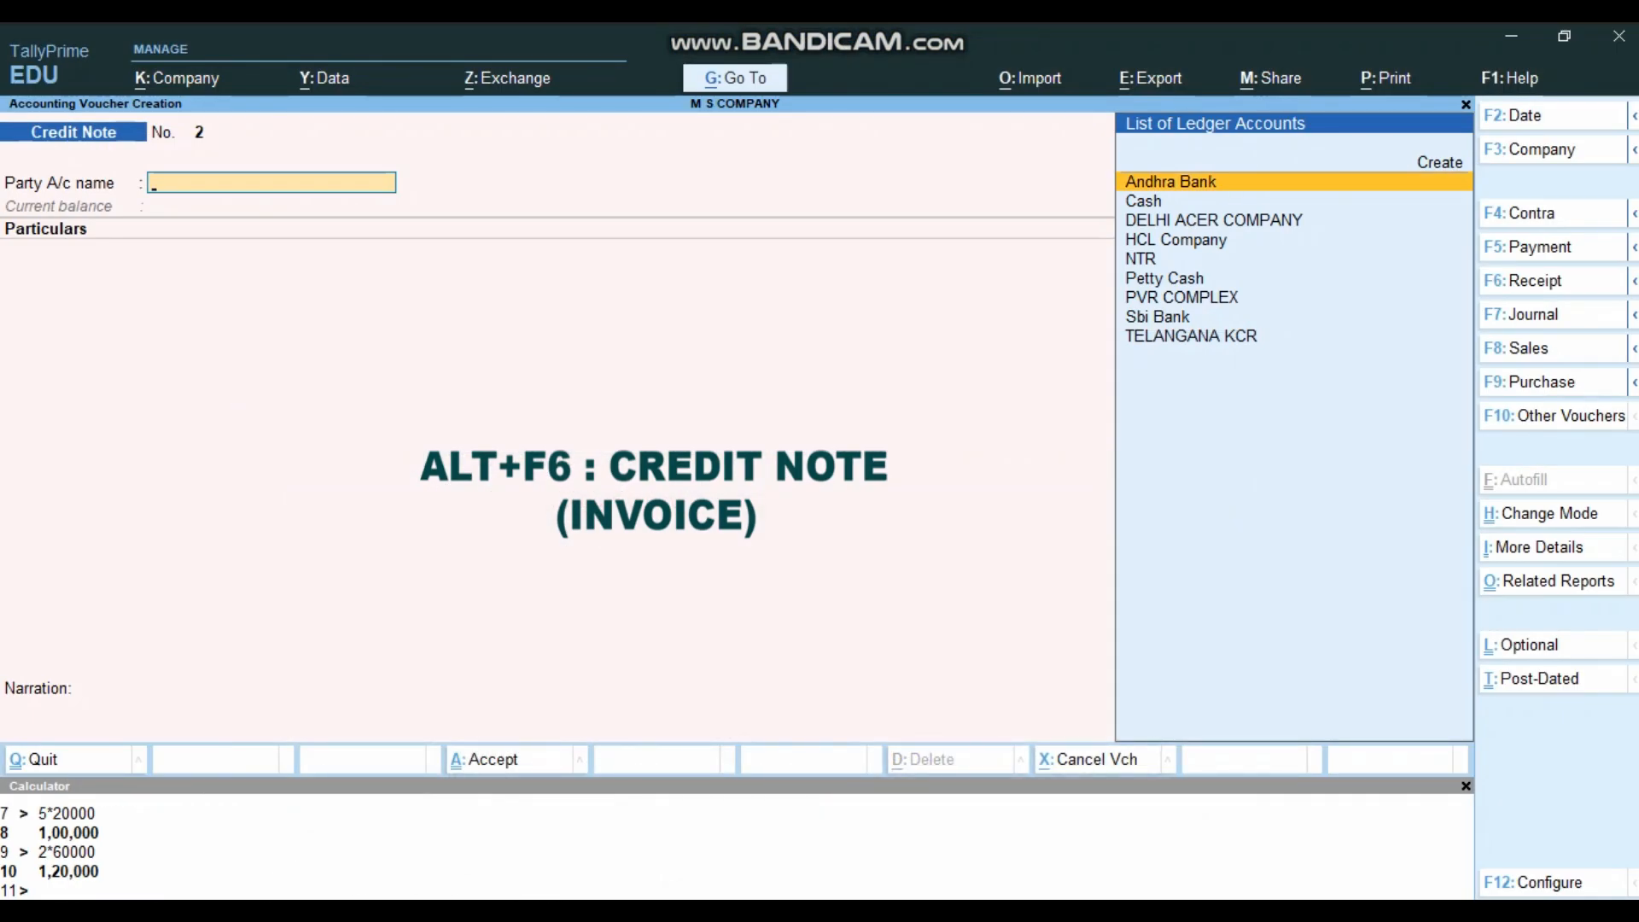
{"action": "type", "text": "NT"}
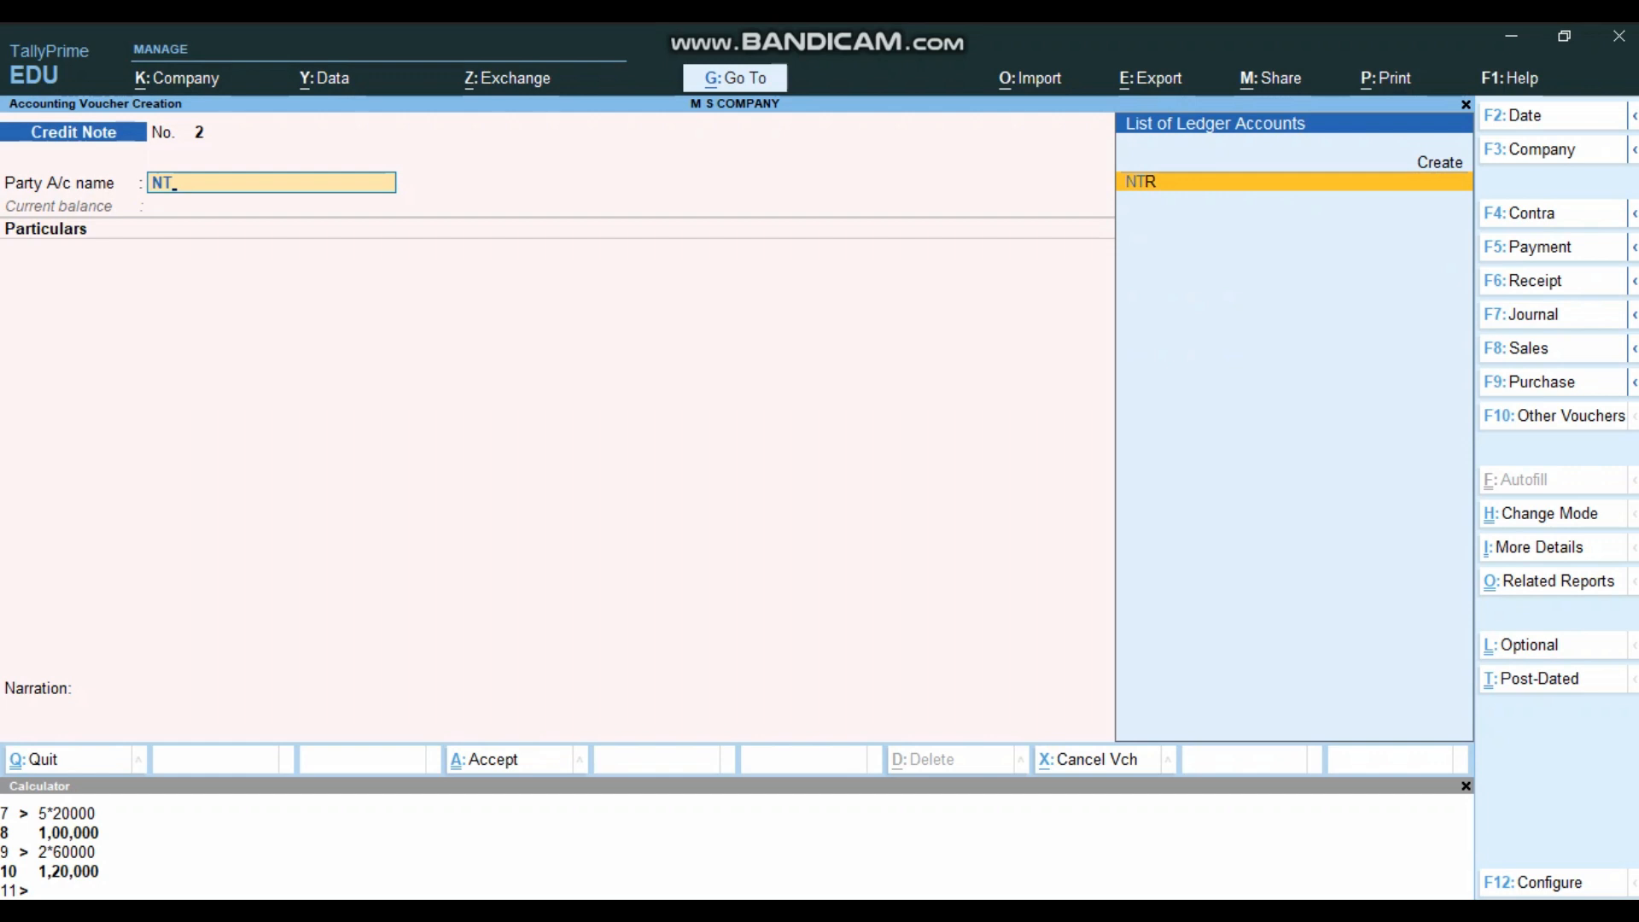
{"action": "key", "text": "Return"}
Accept the receipt and party details for NTR with the default values, leaving the empty fields blank
{"action": "key", "text": "Return"}
{"action": "key", "text": "Return"}
{"action": "key", "text": "Return"}
{"action": "key", "text": "Return"}
{"action": "key", "text": "Return"}
{"action": "key", "text": "Return"}
{"action": "key", "text": "Return"}
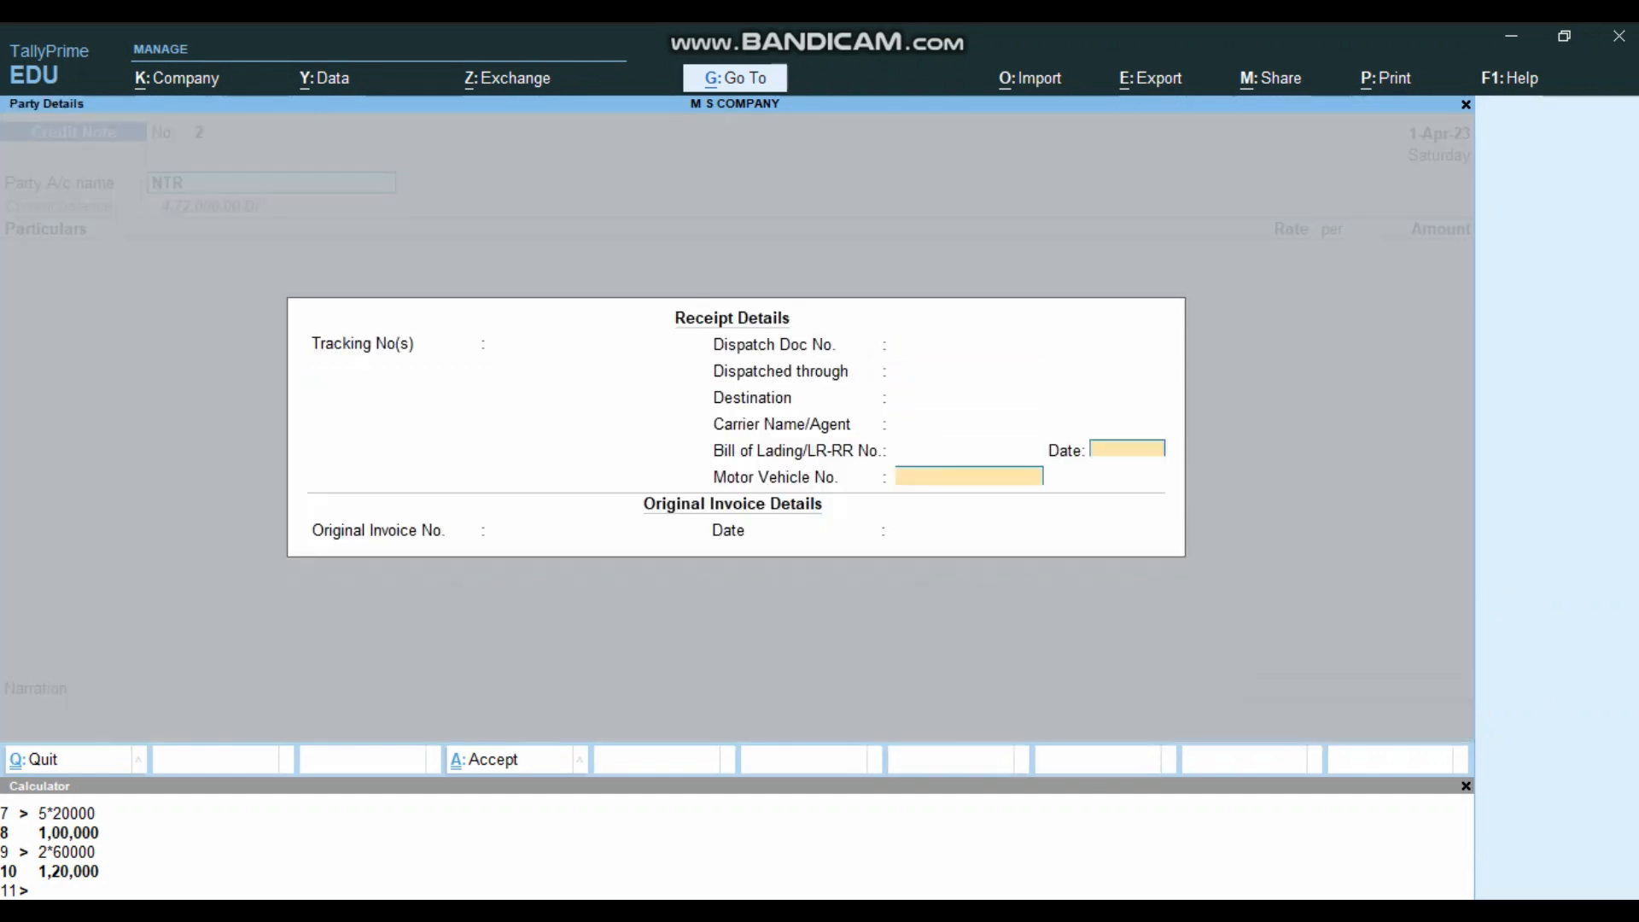
{"action": "key", "text": "Return"}
{"action": "key", "text": "Return"}
{"action": "key", "text": "Return"}
{"action": "key", "text": "Return"}
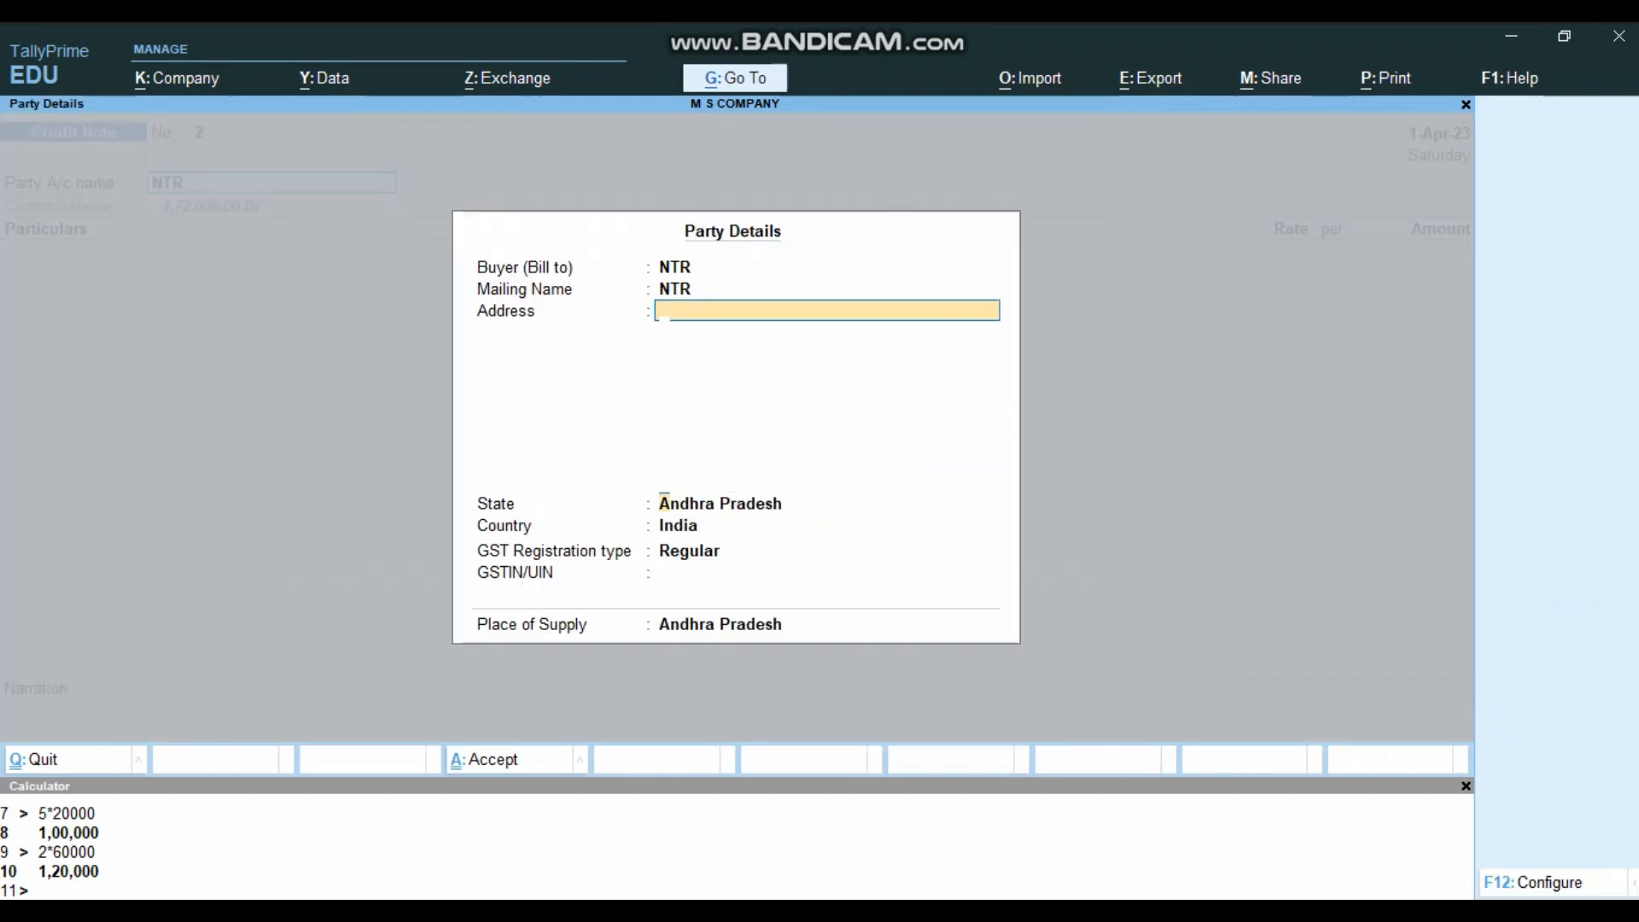
{"action": "key", "text": "Return"}
{"action": "key", "text": "Return"}
{"action": "key", "text": "Return"}
{"action": "key", "text": "Return"}
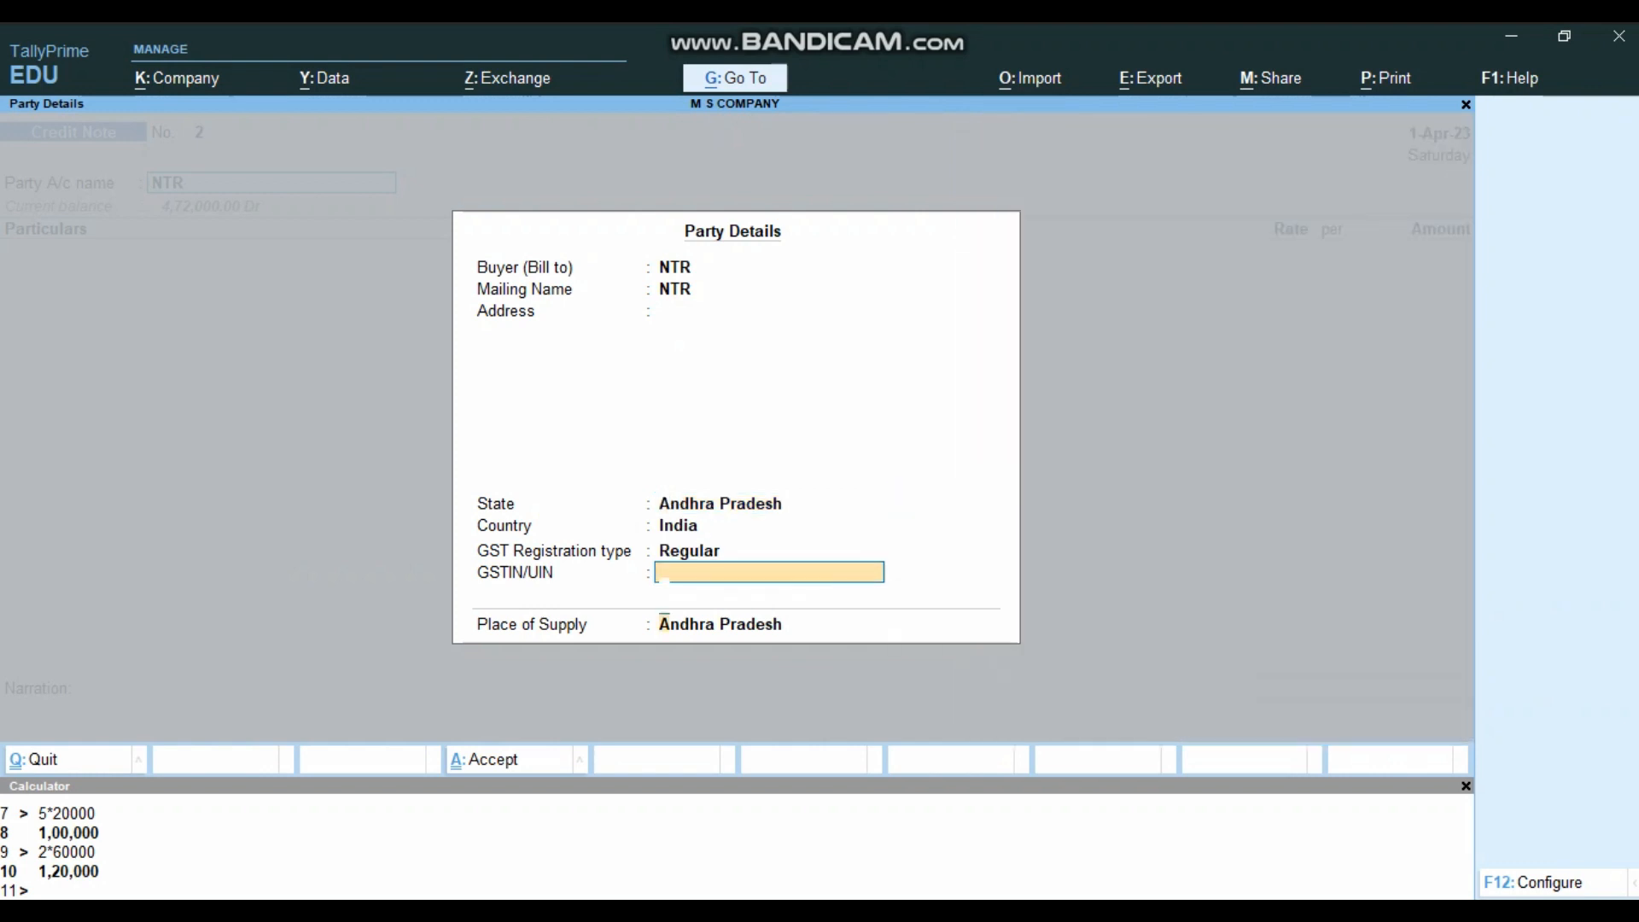
{"action": "key", "text": "Return"}
{"action": "key", "text": "Return"}
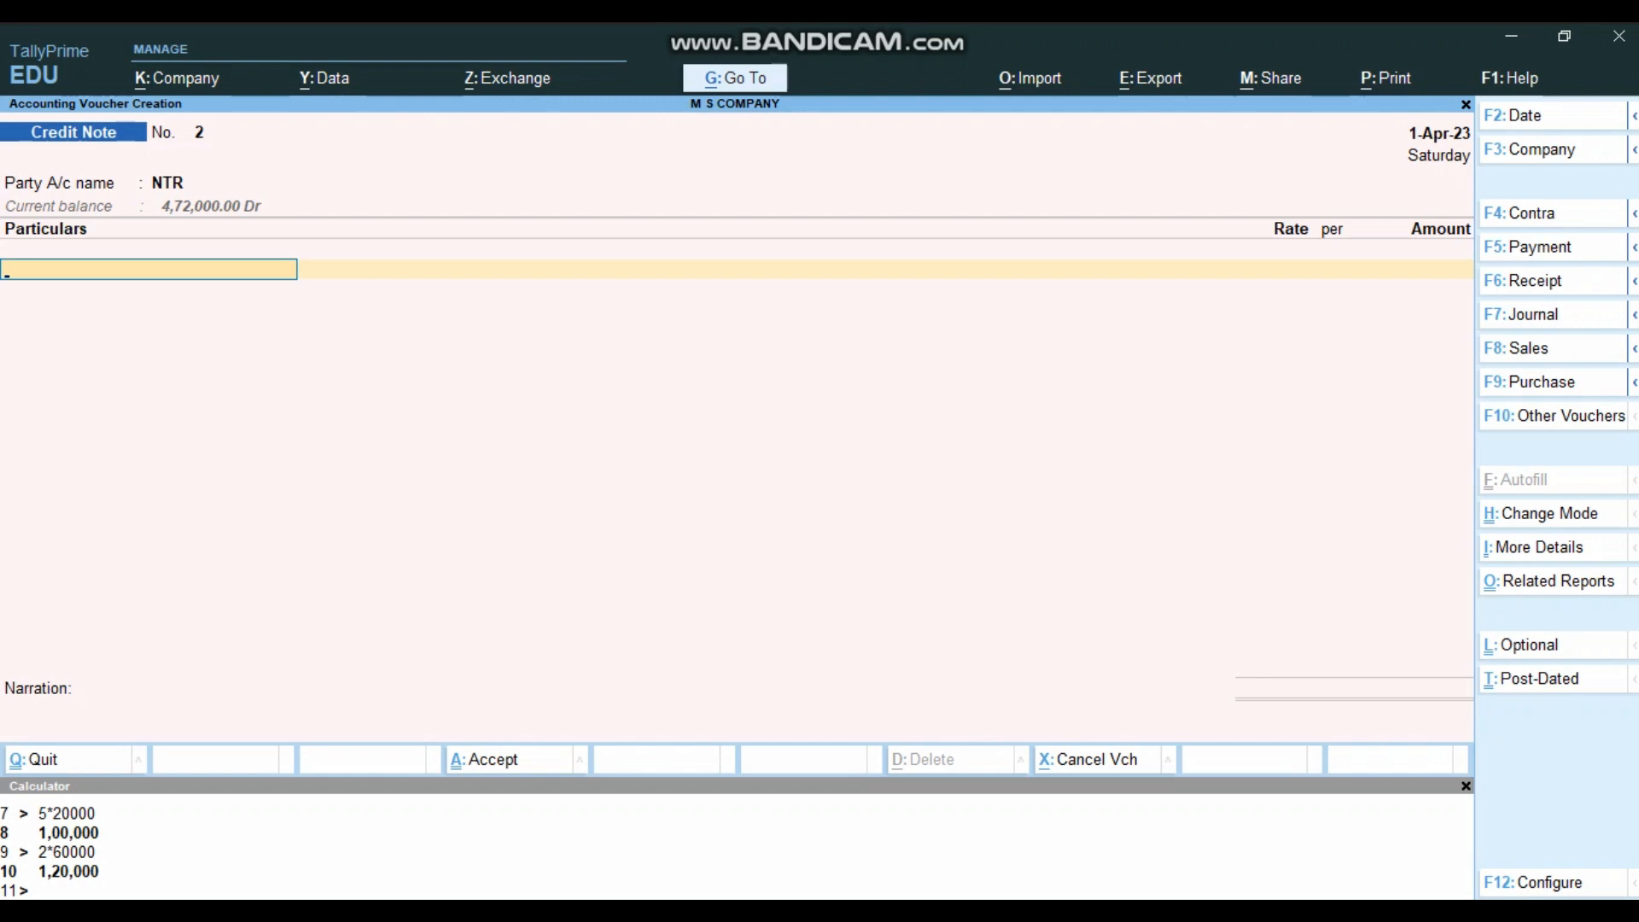
Add the Sales Retunes ledger to NTR's credit note, calculating its amount as 5*20000
{"action": "type", "text": "SA"}
{"action": "key", "text": "Down"}
{"action": "key", "text": "Down"}
{"action": "key", "text": "Return"}
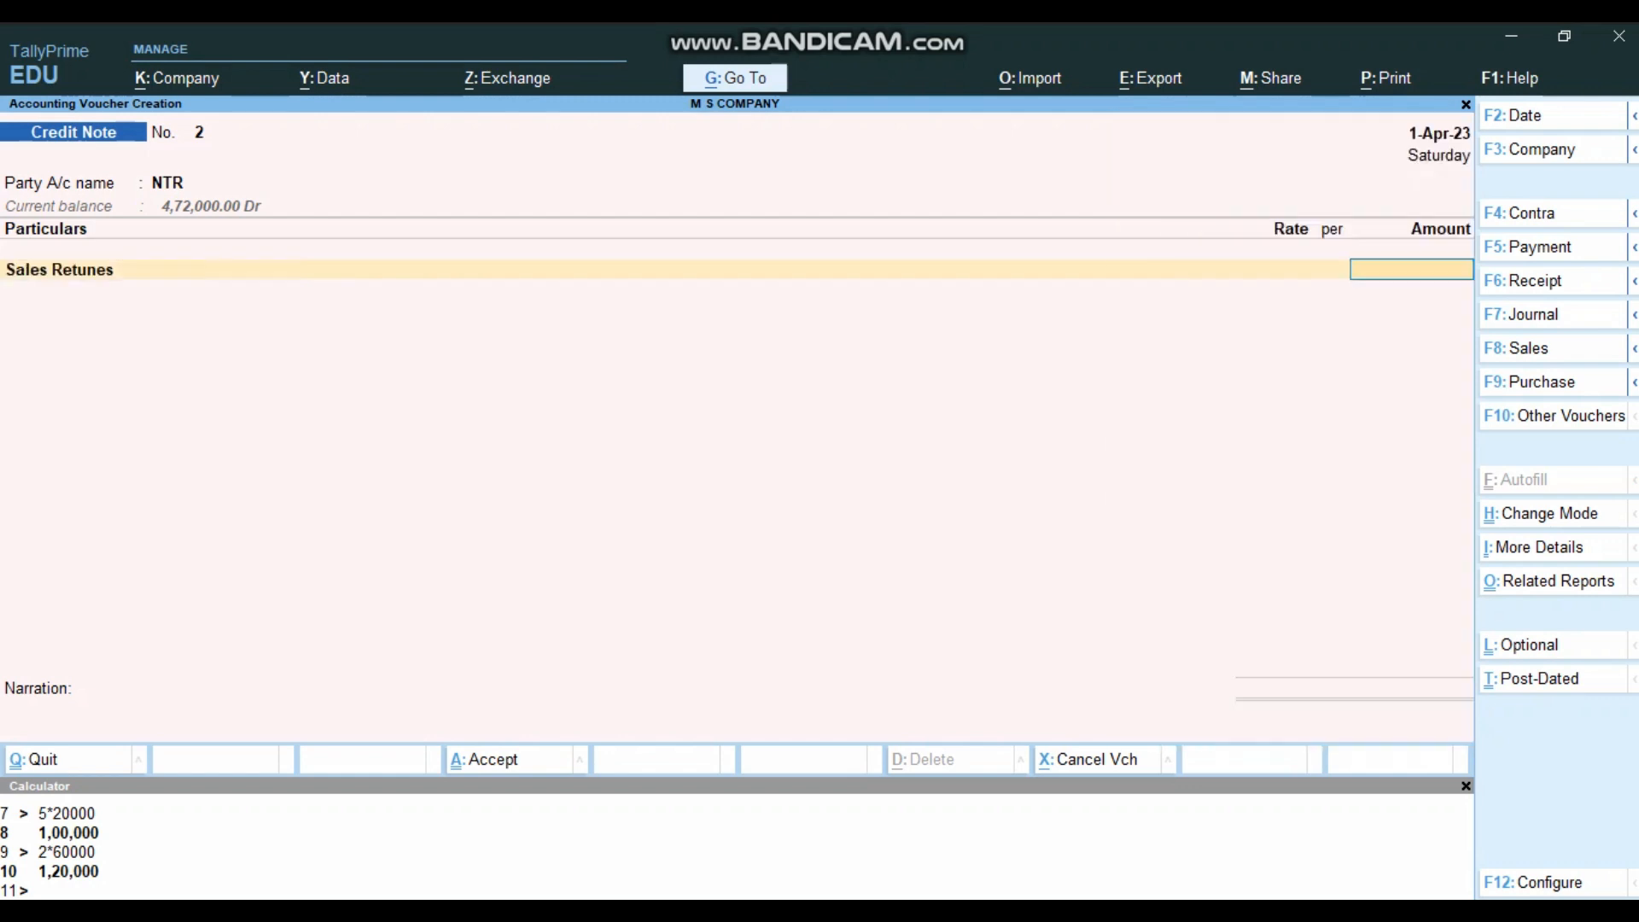
{"action": "key", "text": "ctrl+n"}
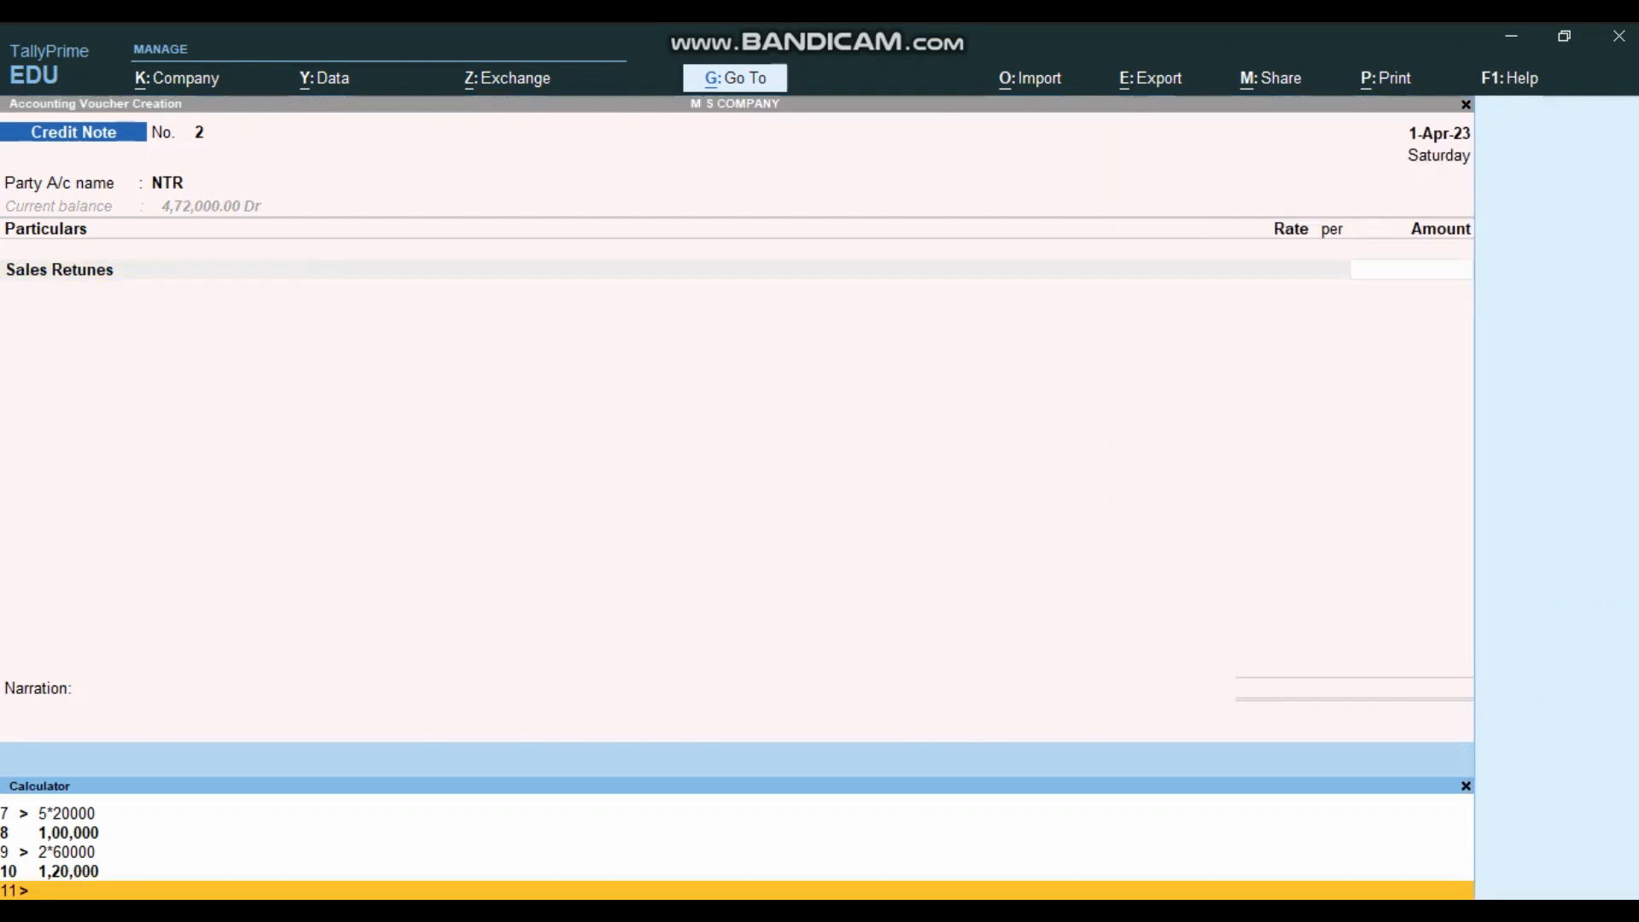
{"action": "type", "text": "5*20000"}
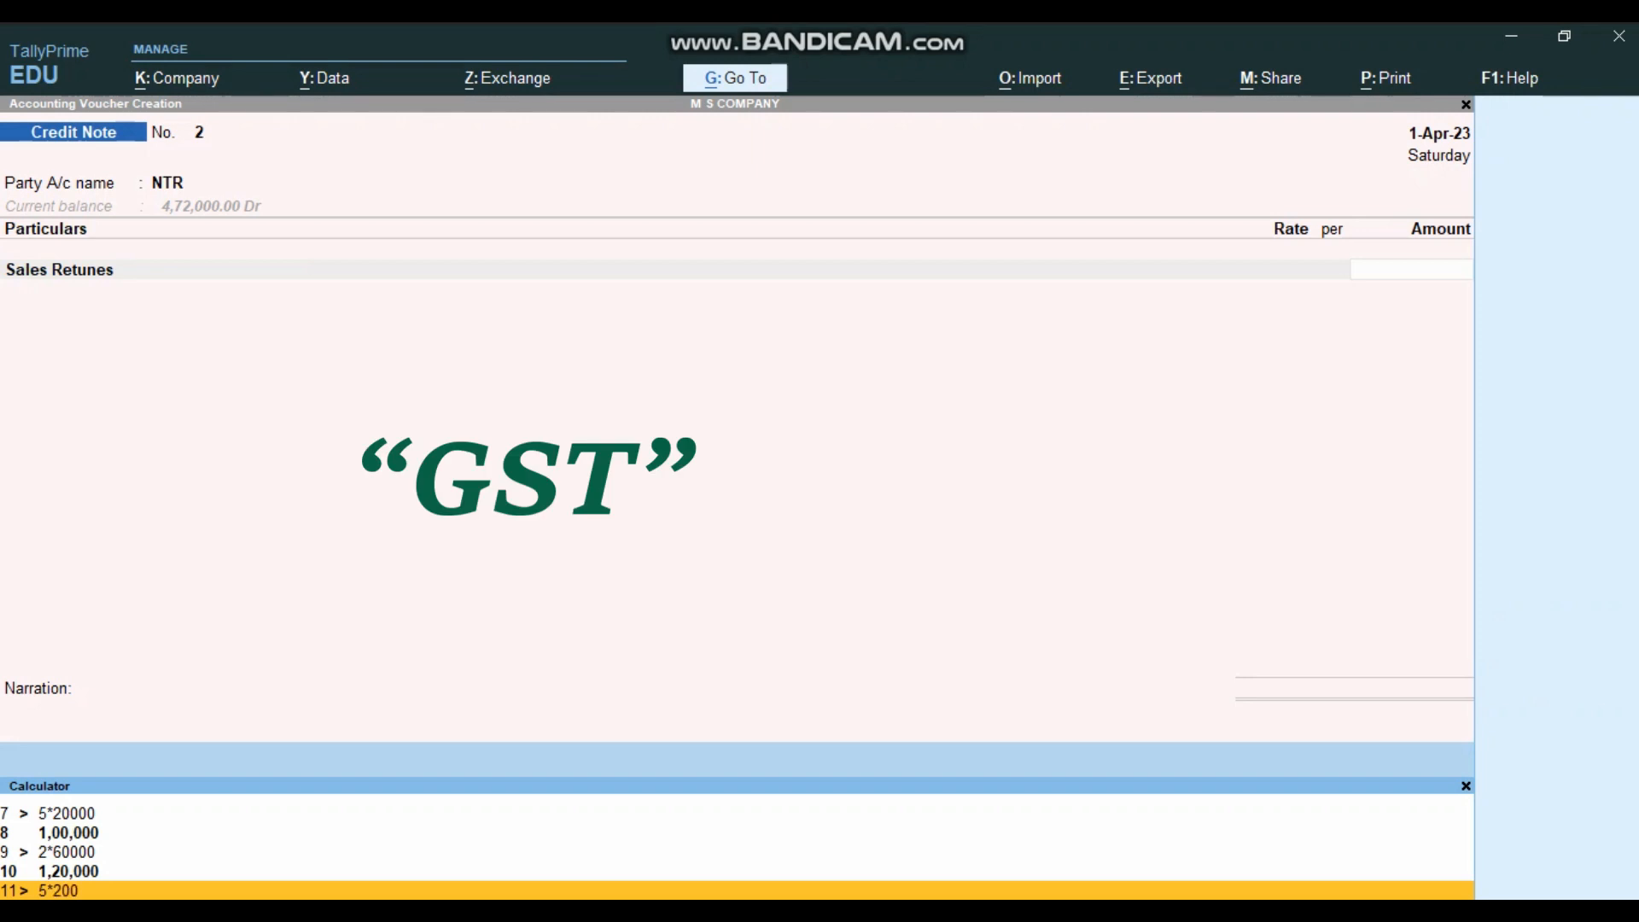
{"action": "key", "text": "Return"}
{"action": "key", "text": "ctrl+m"}
{"action": "key", "text": "Return"}
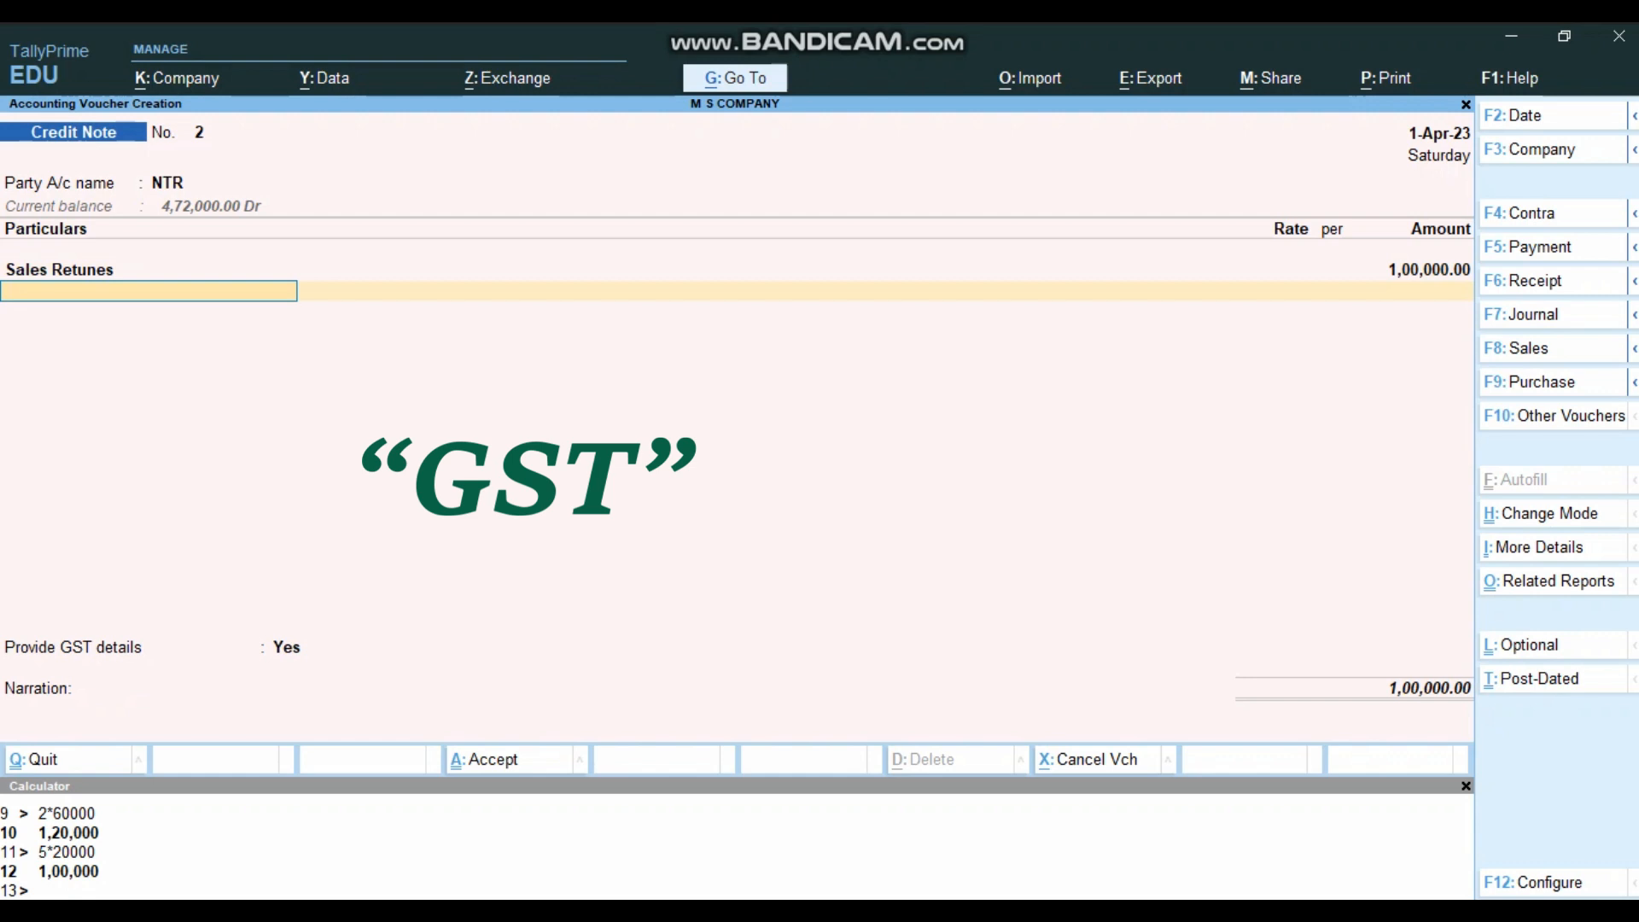
Add the Output Cgst and Output Sgst ledgers to NTR's credit note and finish the ledger list
{"action": "type", "text": "OU"}
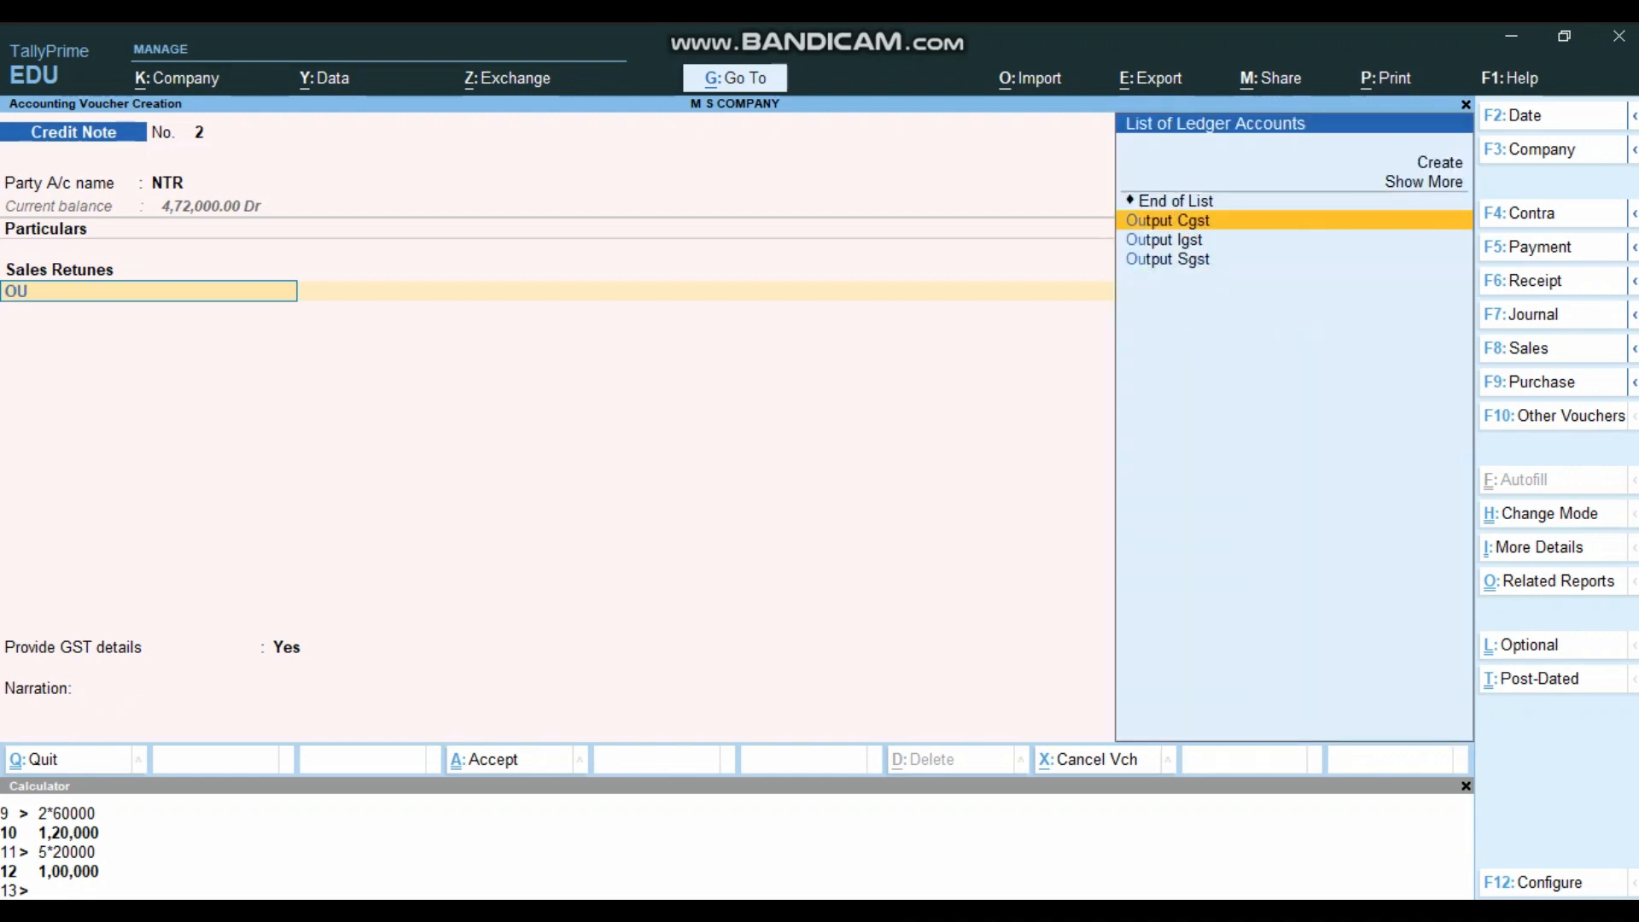
{"action": "key", "text": "Return"}
{"action": "key", "text": "Return"}
{"action": "type", "text": "O"}
{"action": "key", "text": "Down"}
{"action": "key", "text": "Down"}
{"action": "key", "text": "Return"}
{"action": "key", "text": "Return"}
{"action": "key", "text": "Return"}
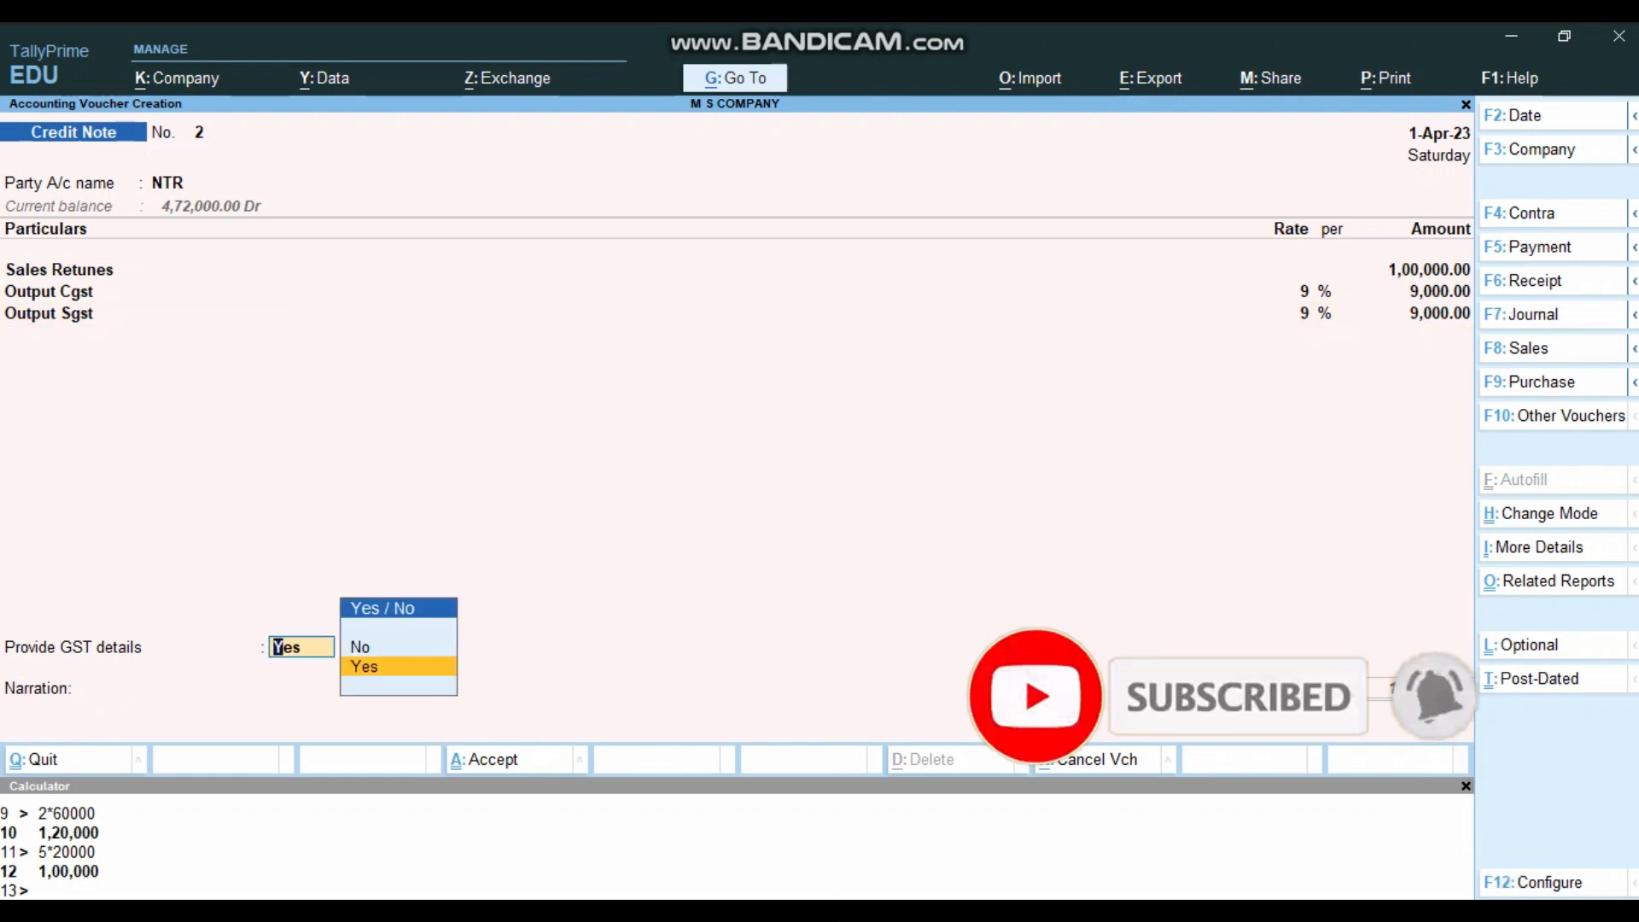
Set Provide GST details to No and allocate the full credit amount to NTR's pending bill as Agst Ref
{"action": "key", "text": "Down"}
{"action": "key", "text": "Return"}
{"action": "key", "text": "Return"}
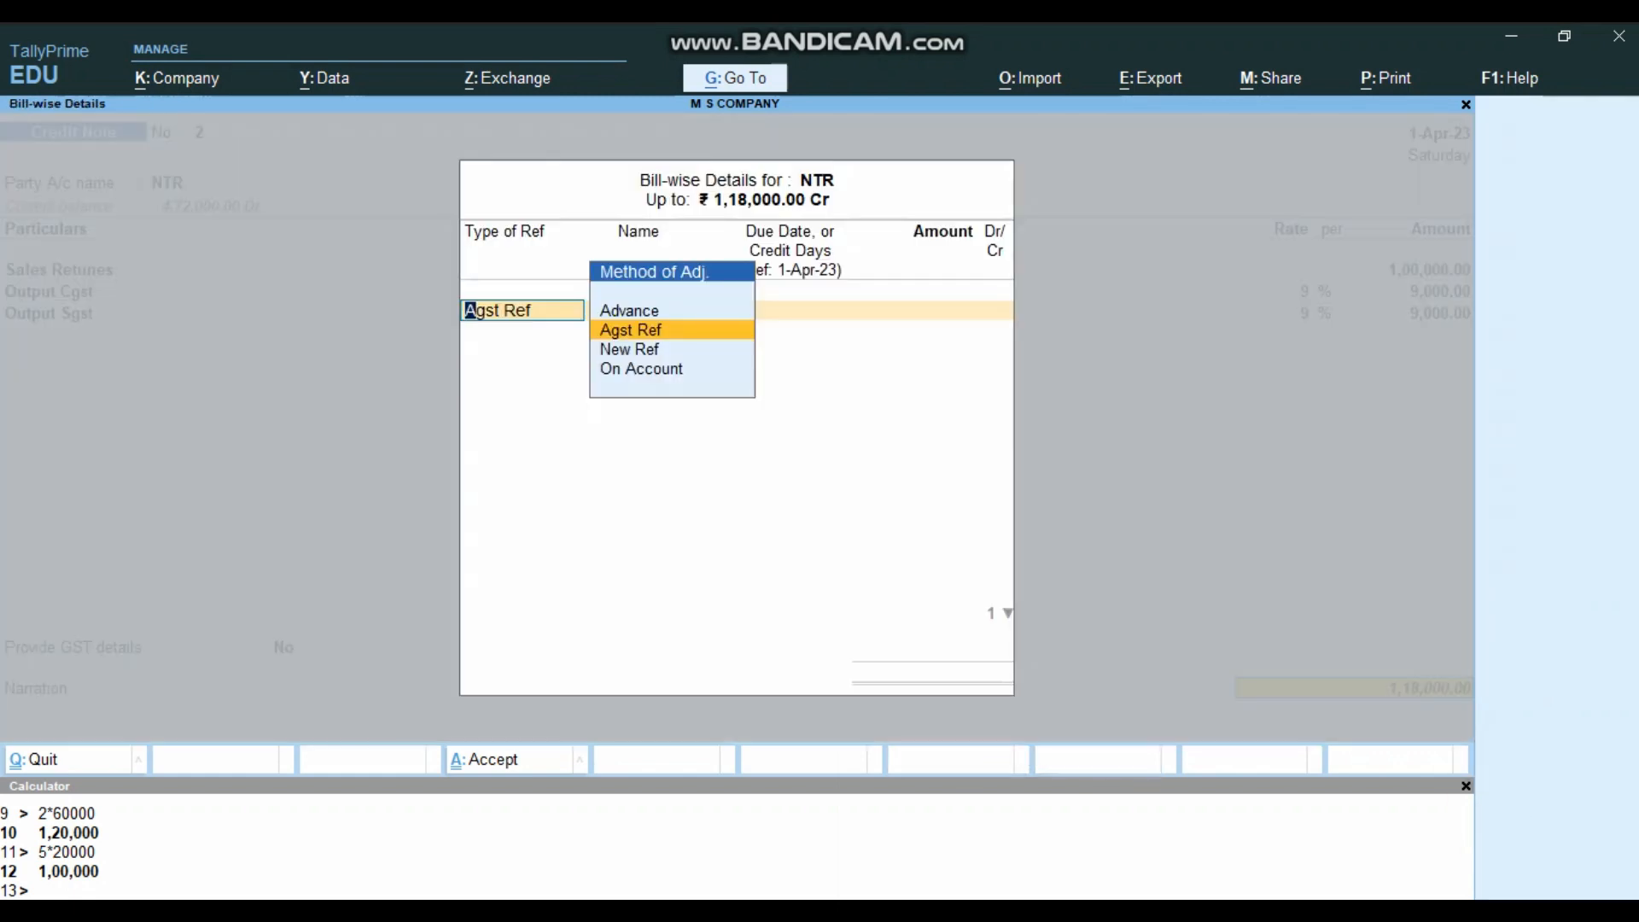
{"action": "key", "text": "Return"}
{"action": "key", "text": "Return"}
{"action": "key", "text": "Return"}
{"action": "key", "text": "Return"}
Enter the narration BEING LAPTOPS RETUNED FROM PATYU and save NTR's credit note
{"action": "type", "text": "BEI"}
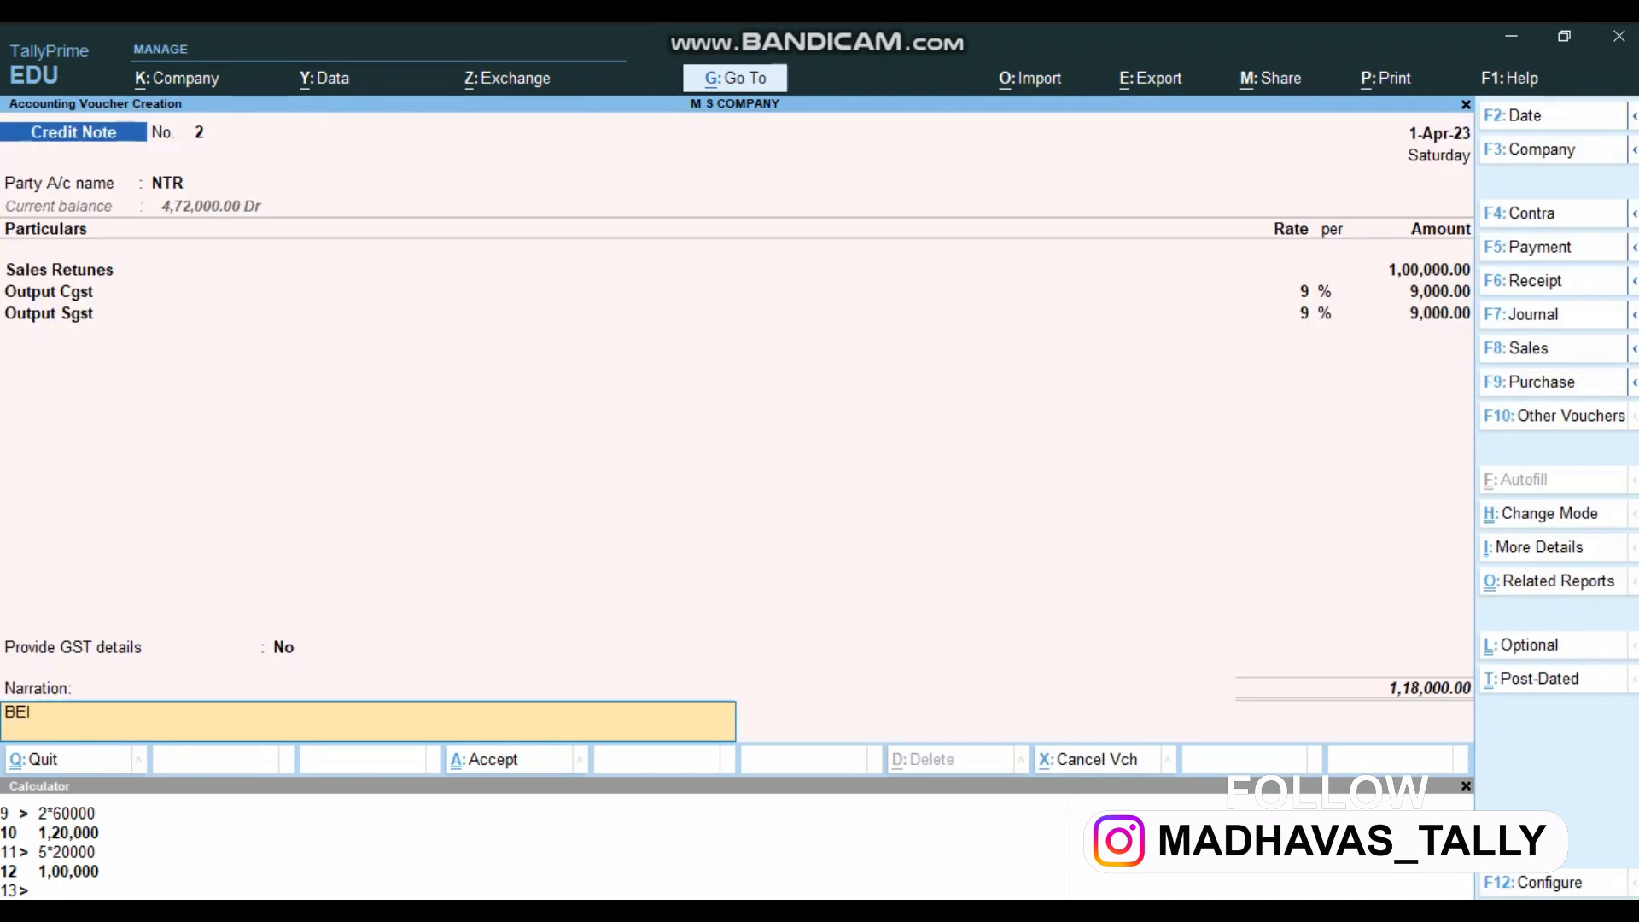
{"action": "type", "text": "NG LAPTOPS R"}
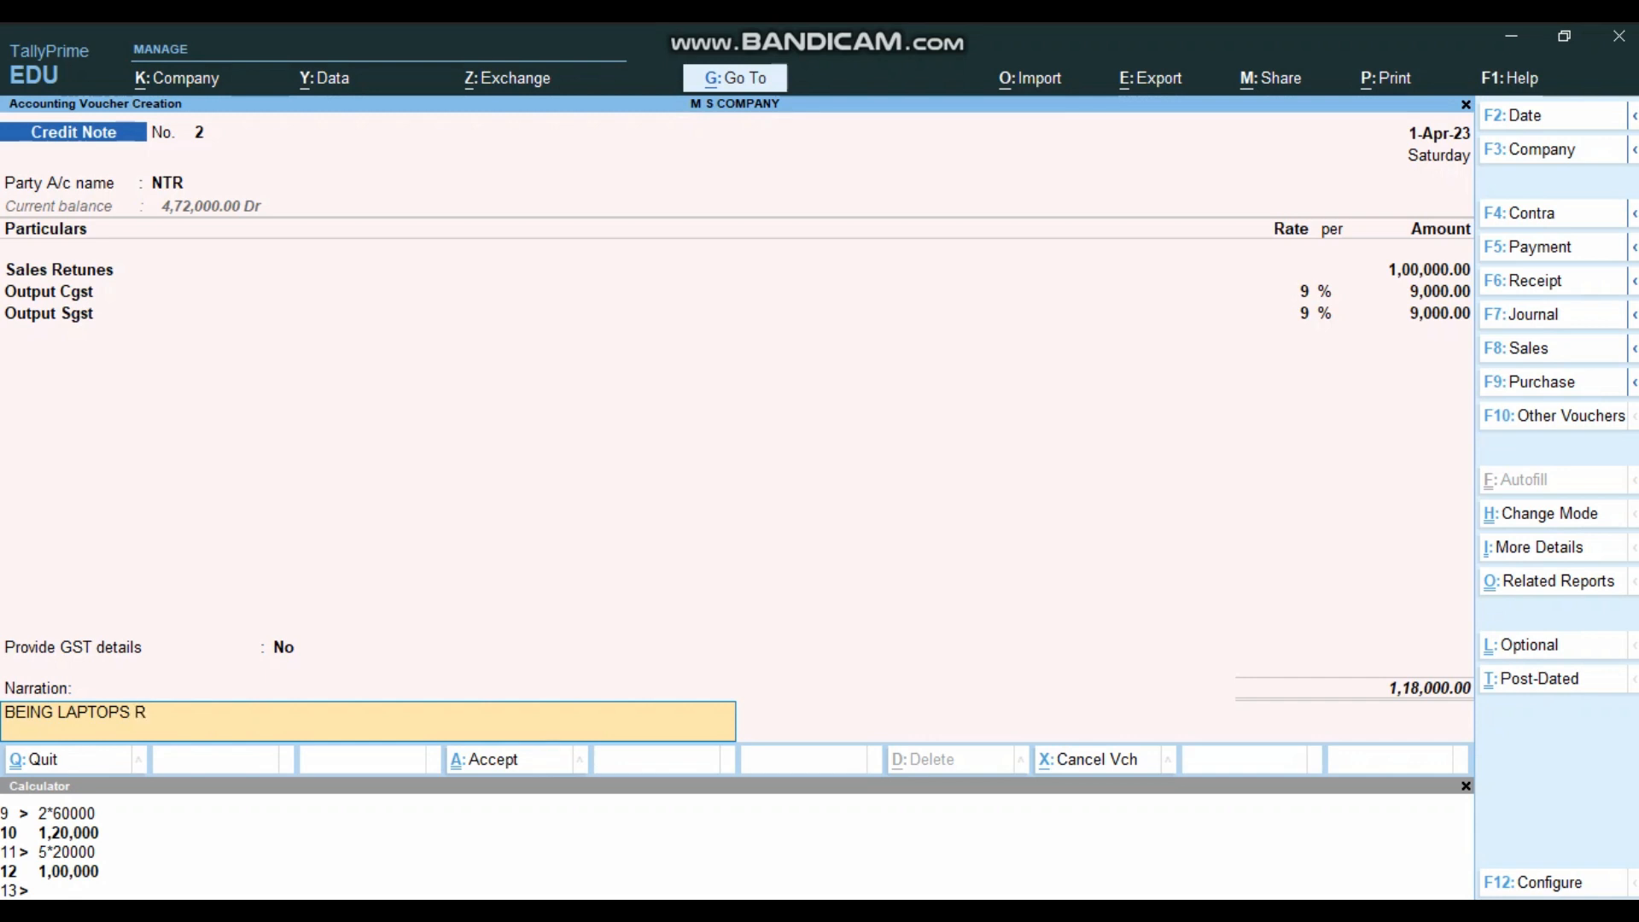
{"action": "type", "text": "ETUNED FROM PATYU"}
{"action": "key", "text": "Return"}
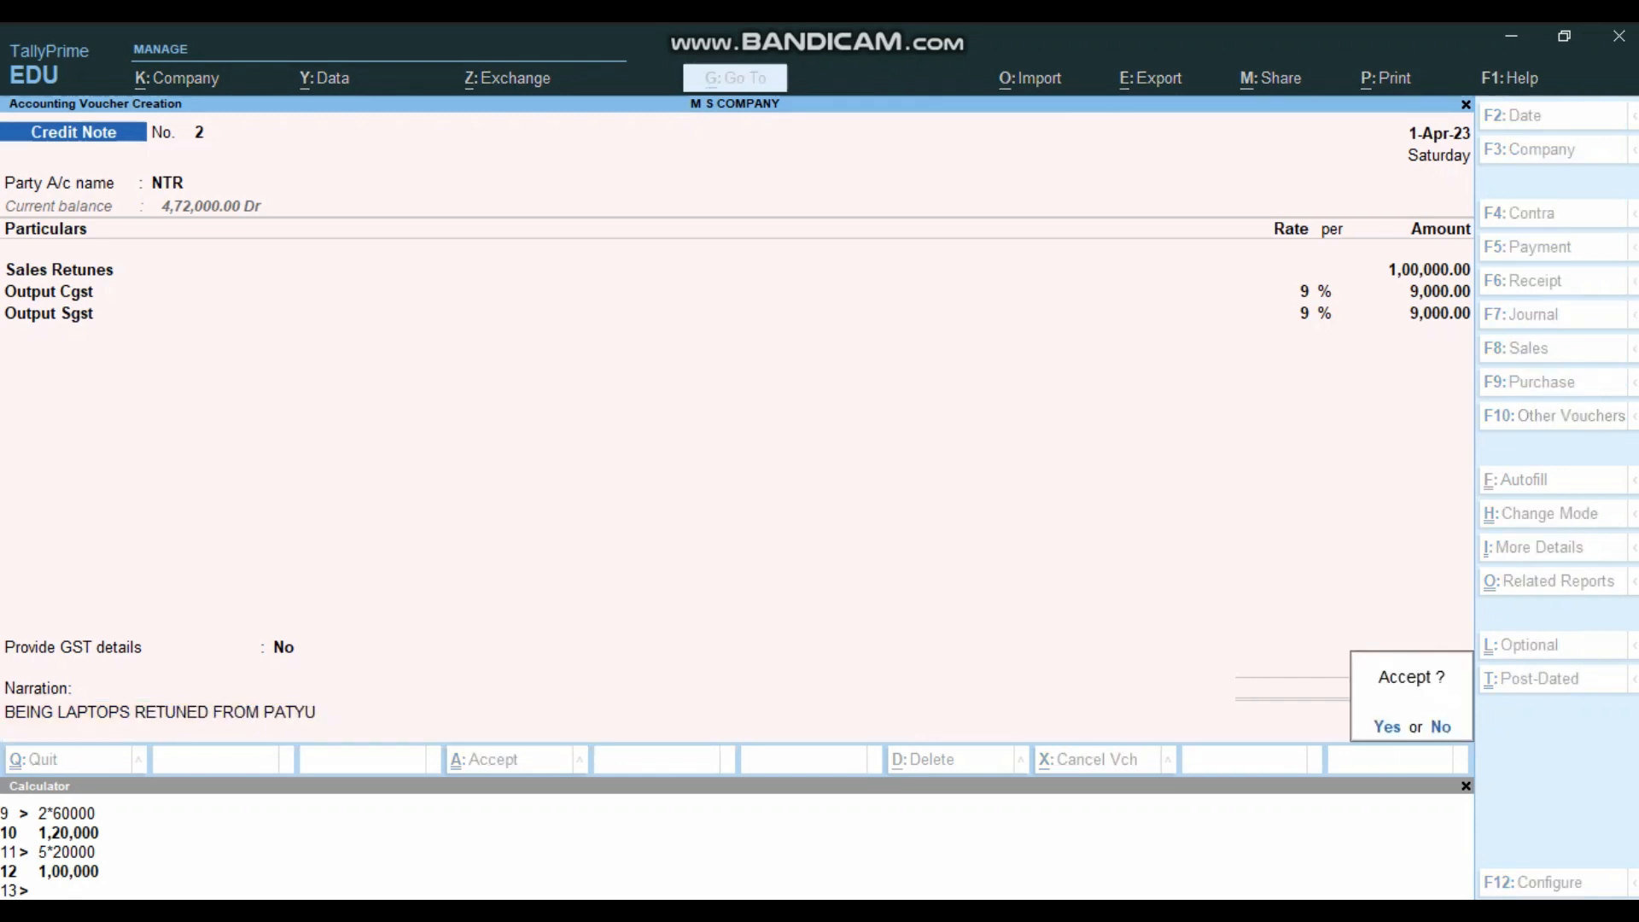
{"action": "key", "text": "Return"}
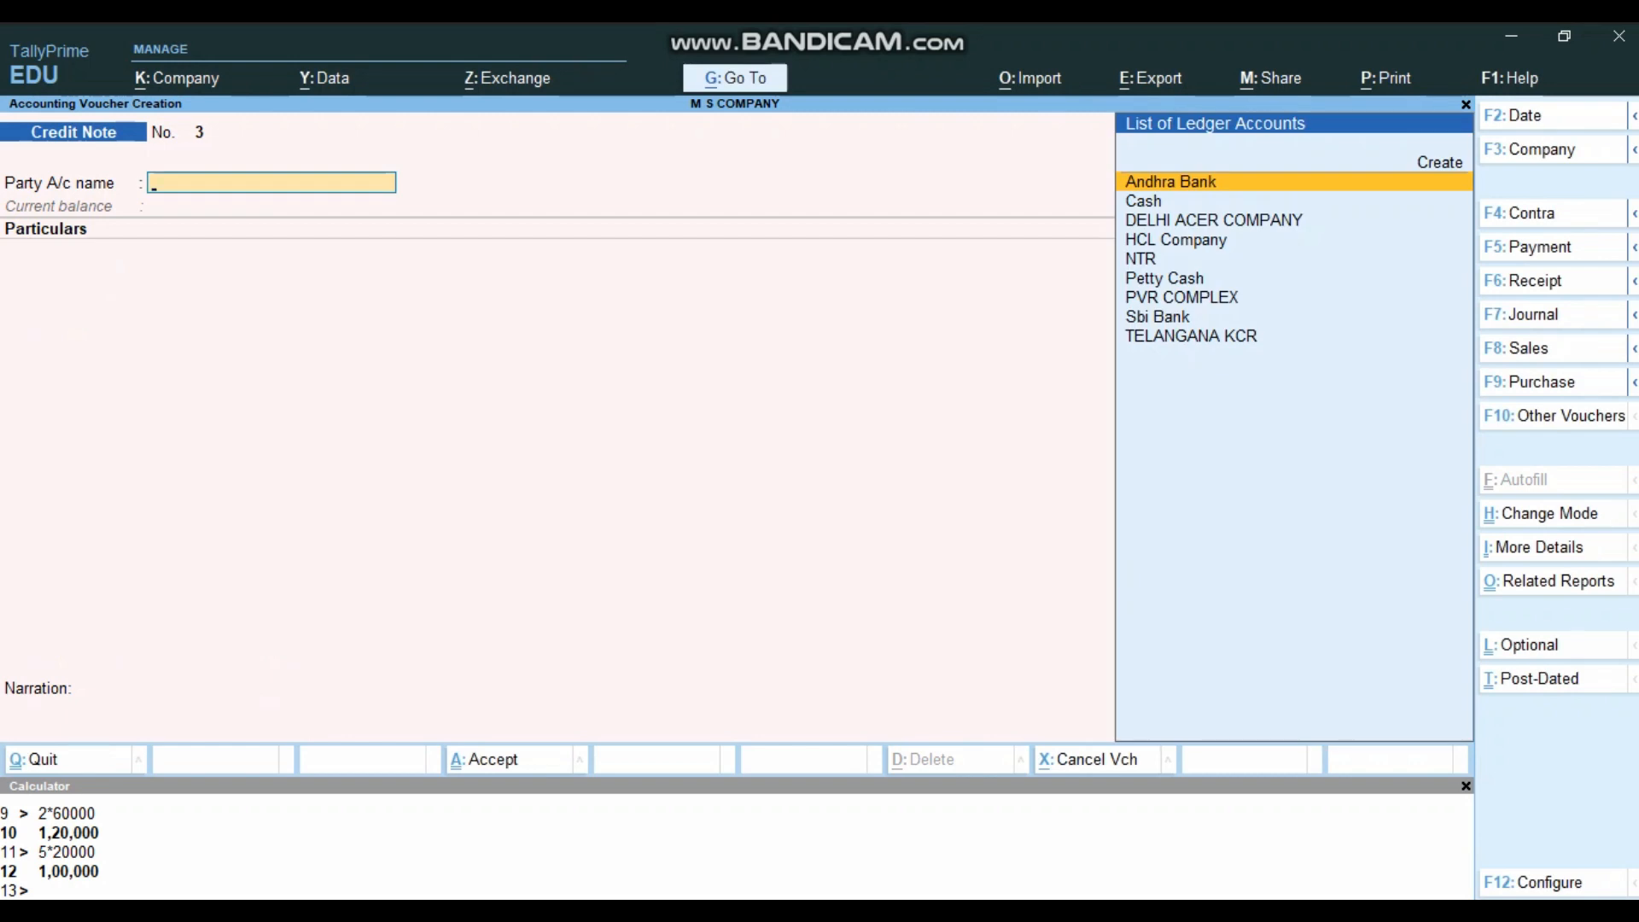
Check the exercise list in Word and record a TallyPrime contra voucher crediting Cash and debiting Petty Cash with 5,000
{"action": "key", "text": "alt+Tab"}
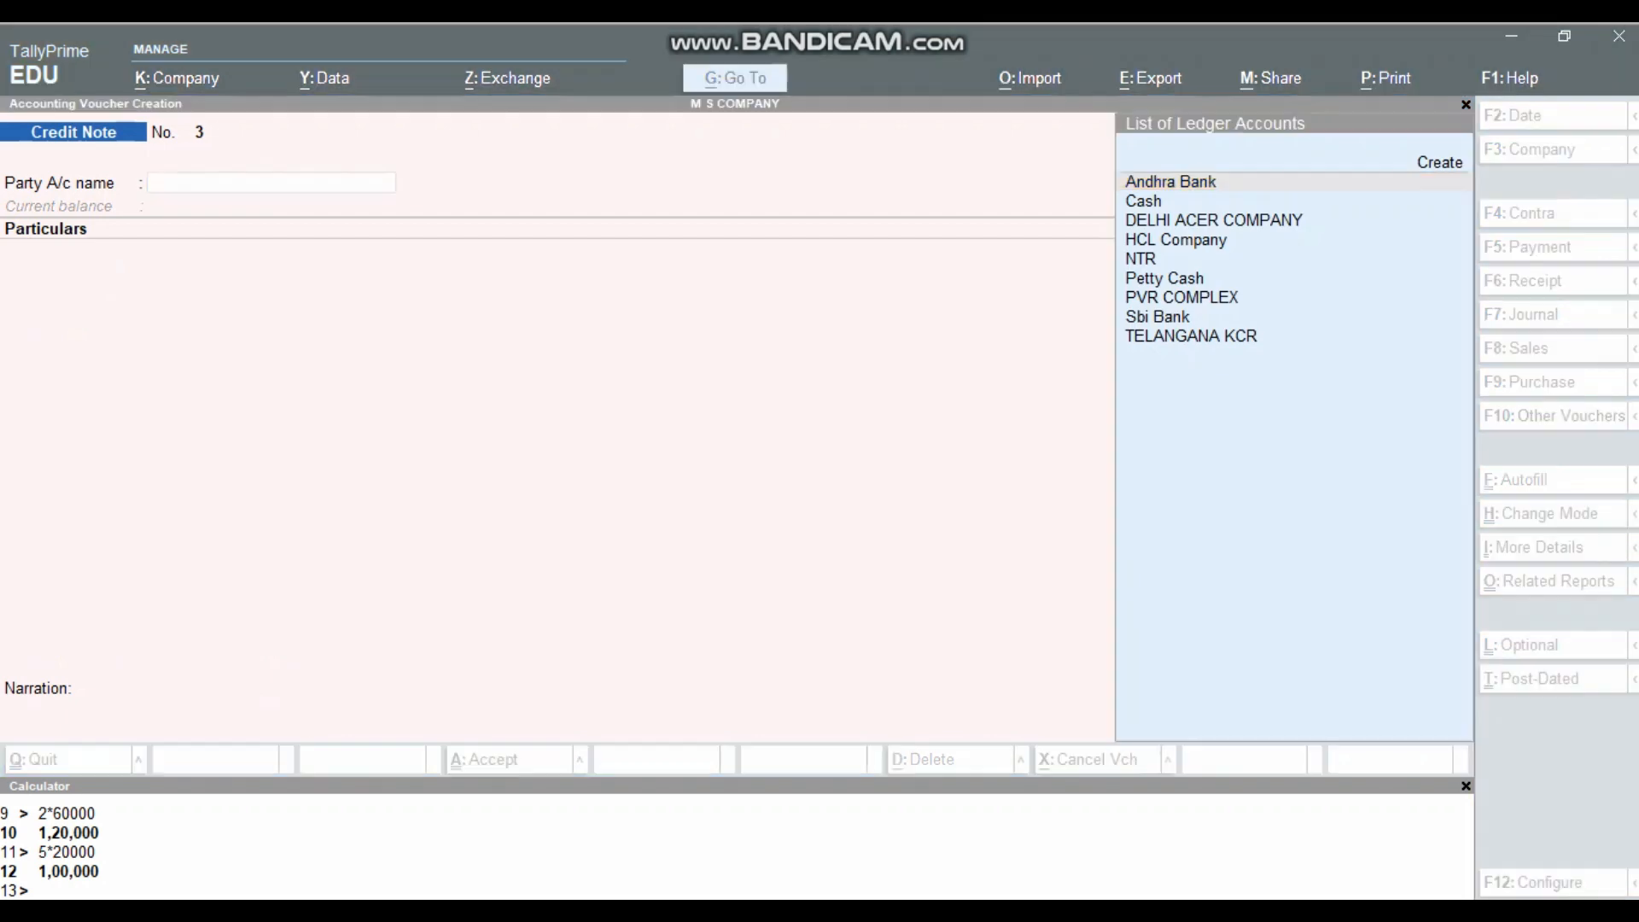
{"action": "scroll", "coordinate": [819, 474], "scroll_direction": "down", "scroll_amount": 1}
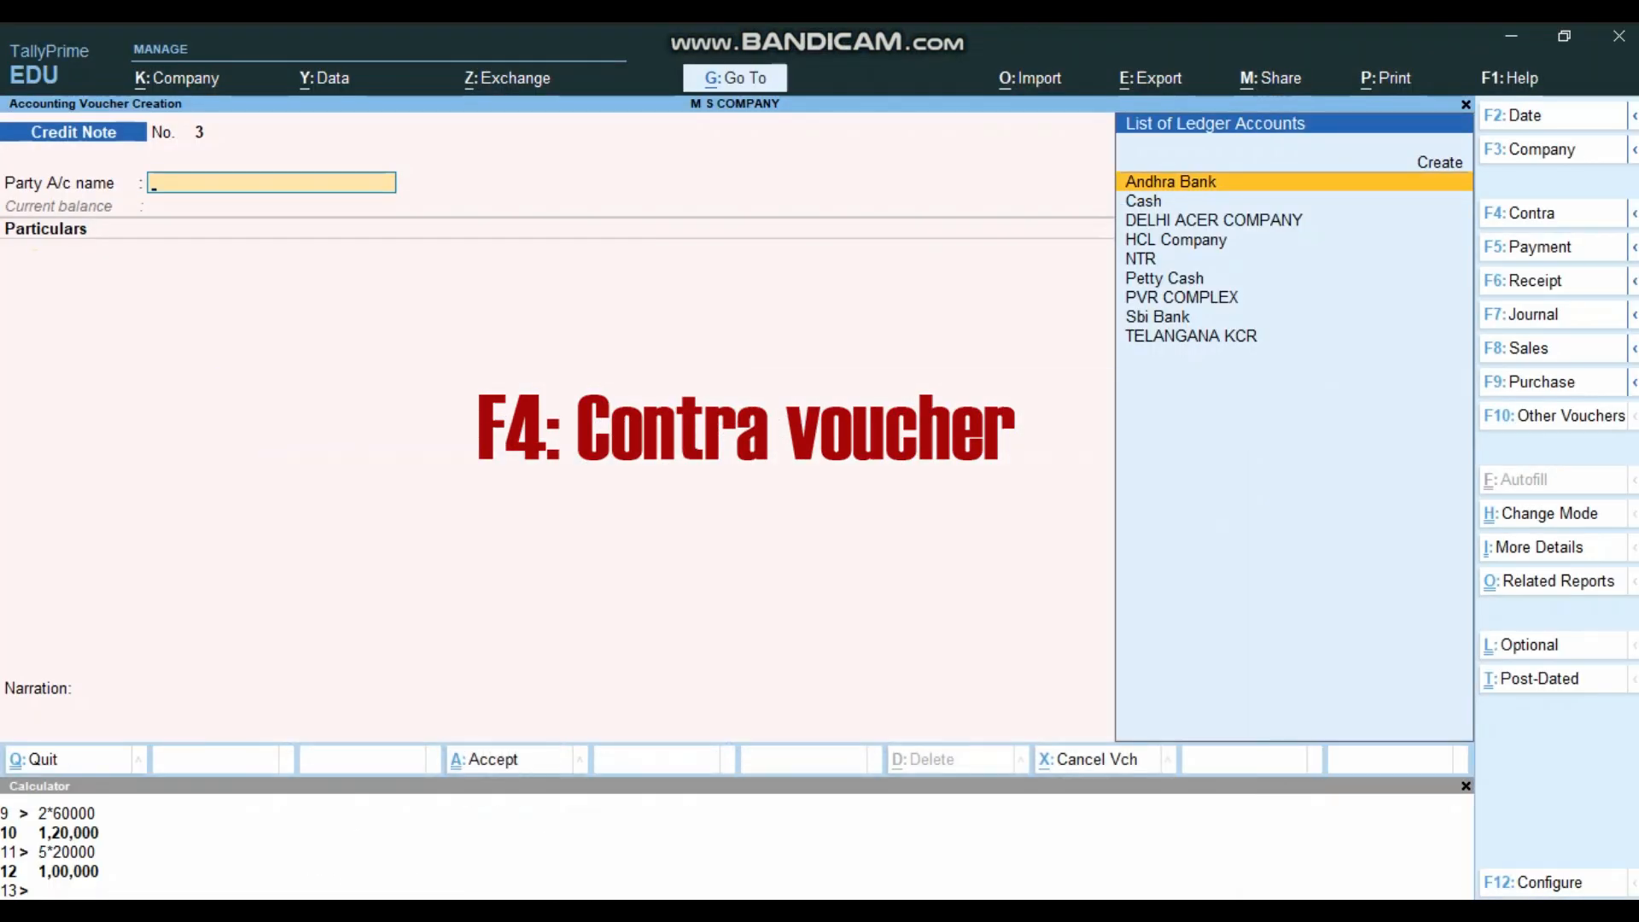
{"action": "key", "text": "F4"}
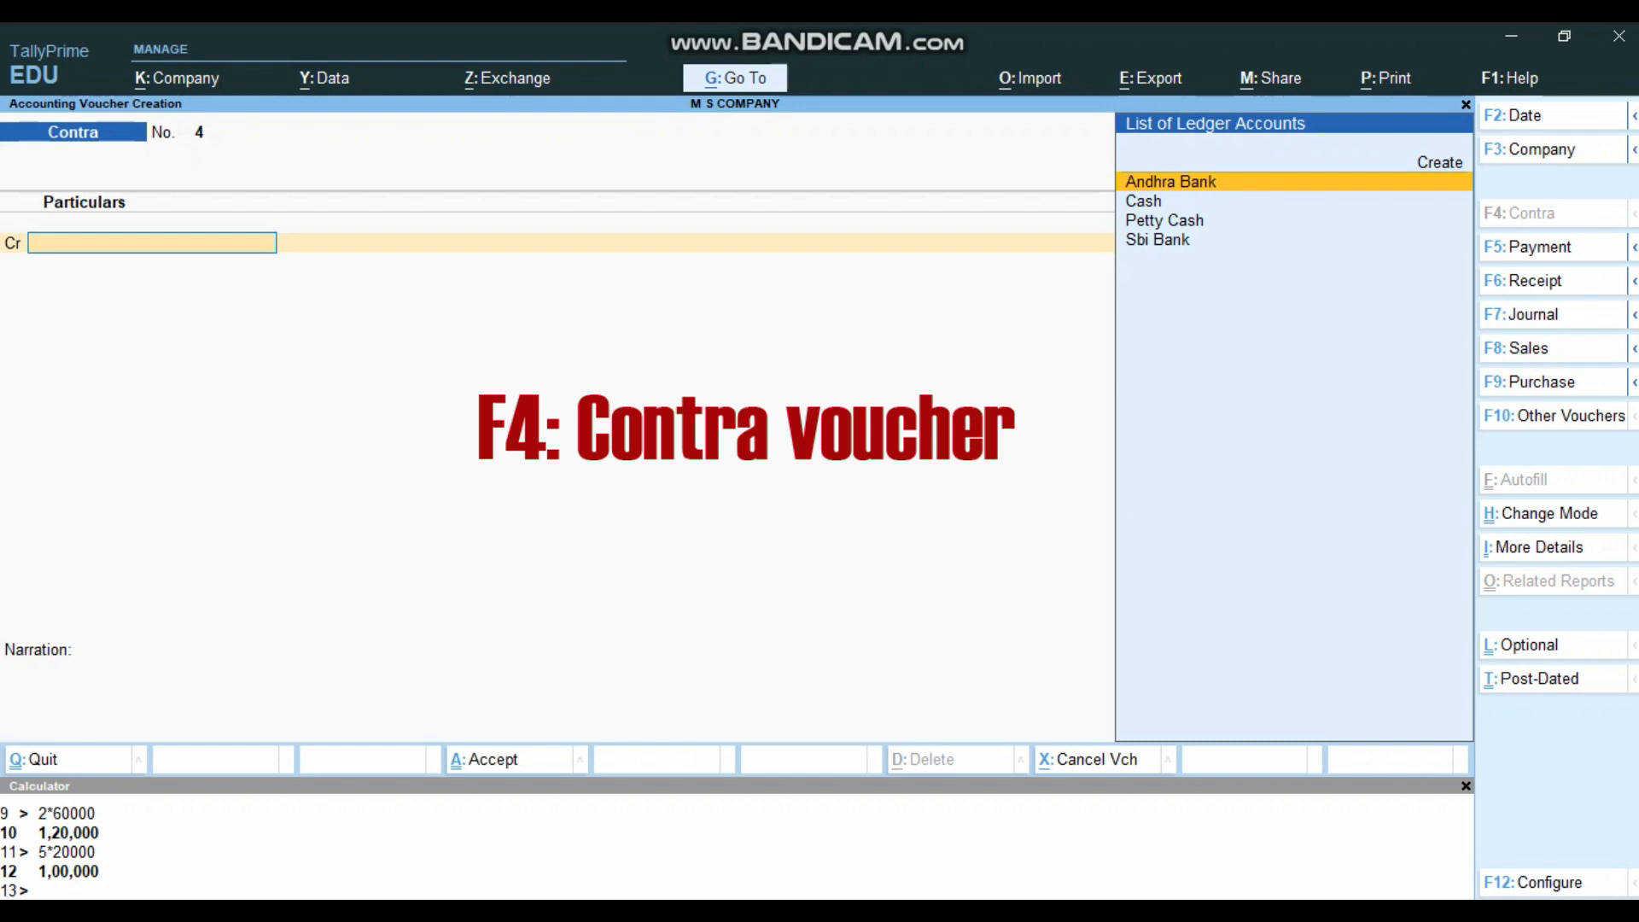
{"action": "key", "text": "Down"}
{"action": "key", "text": "Return"}
{"action": "type", "text": "5*2000"}
{"action": "key", "text": "Return"}
{"action": "key", "text": "Up"}
{"action": "key", "text": "Return"}
{"action": "key", "text": "Return"}
Enter the narration BEINGCASH TRANSFERRED and save the contra voucher
{"action": "type", "text": "BEINGCASH TRANSFERRED"}
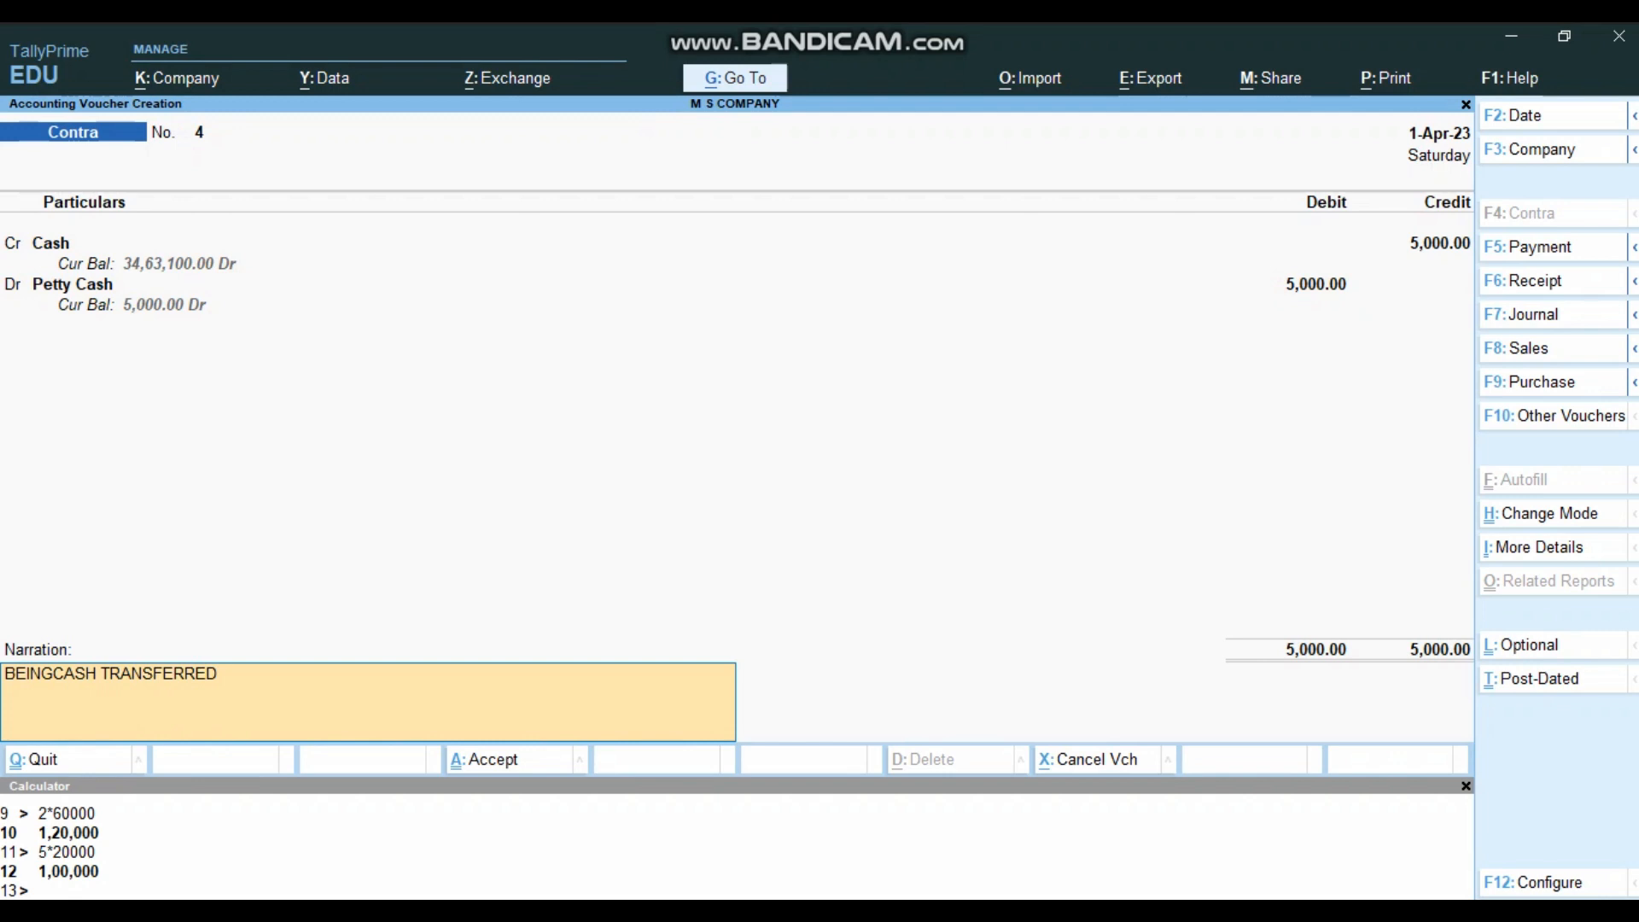
{"action": "key", "text": "Return"}
{"action": "key", "text": "Return"}
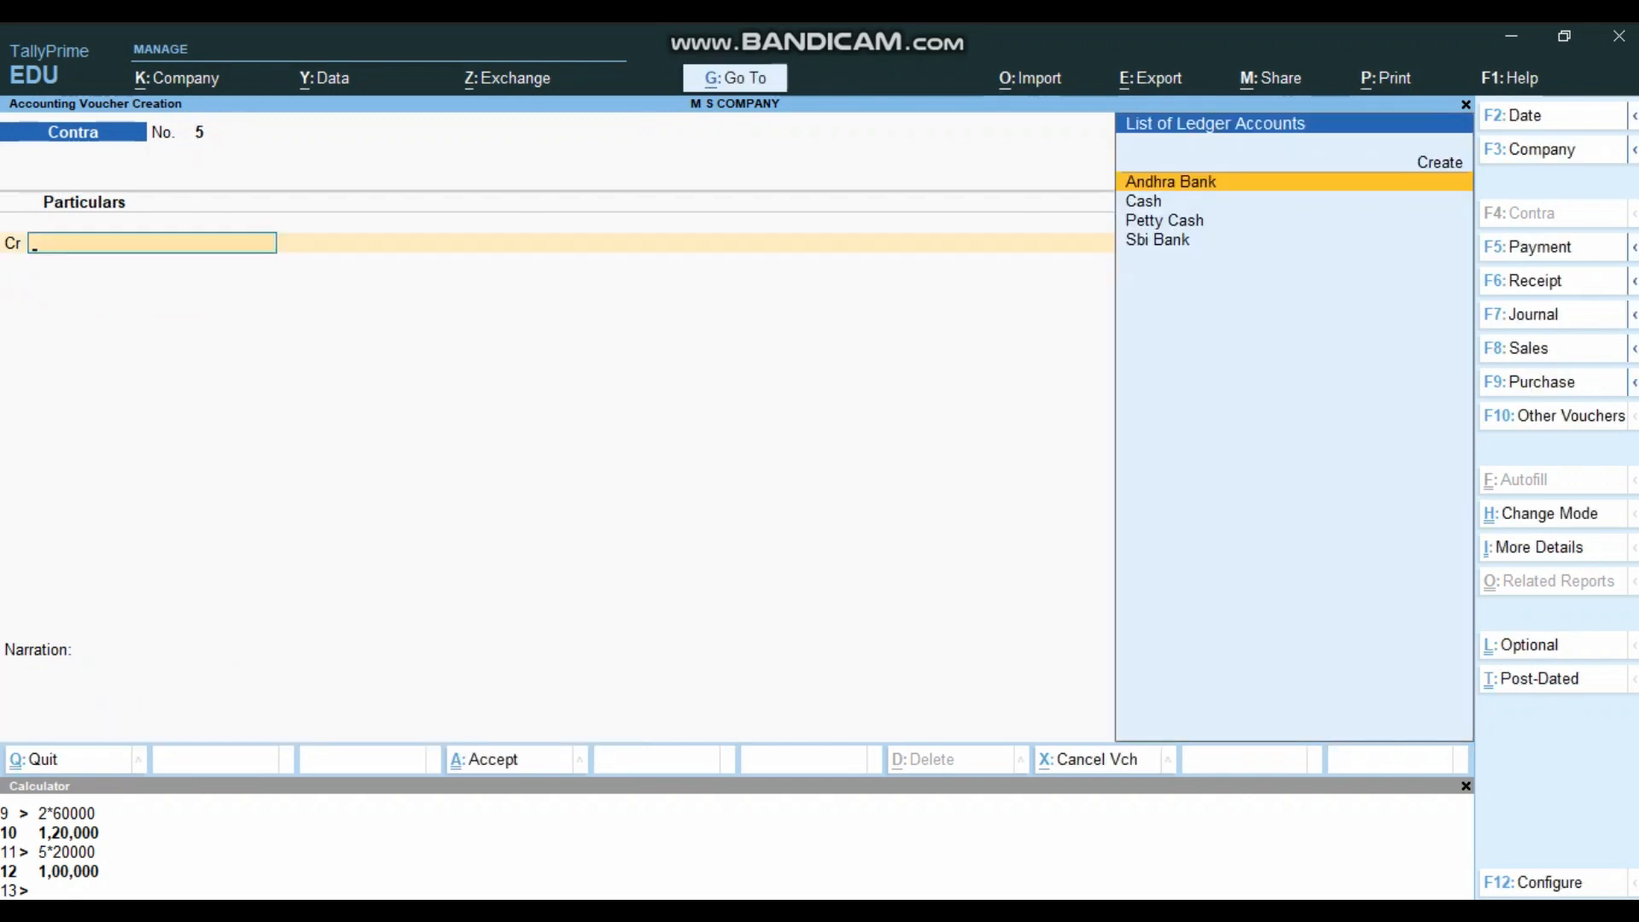
Consult the Word list's next entry and start a TallyPrime payment voucher debiting Travelling with 1,500
{"action": "key", "text": "alt+Tab"}
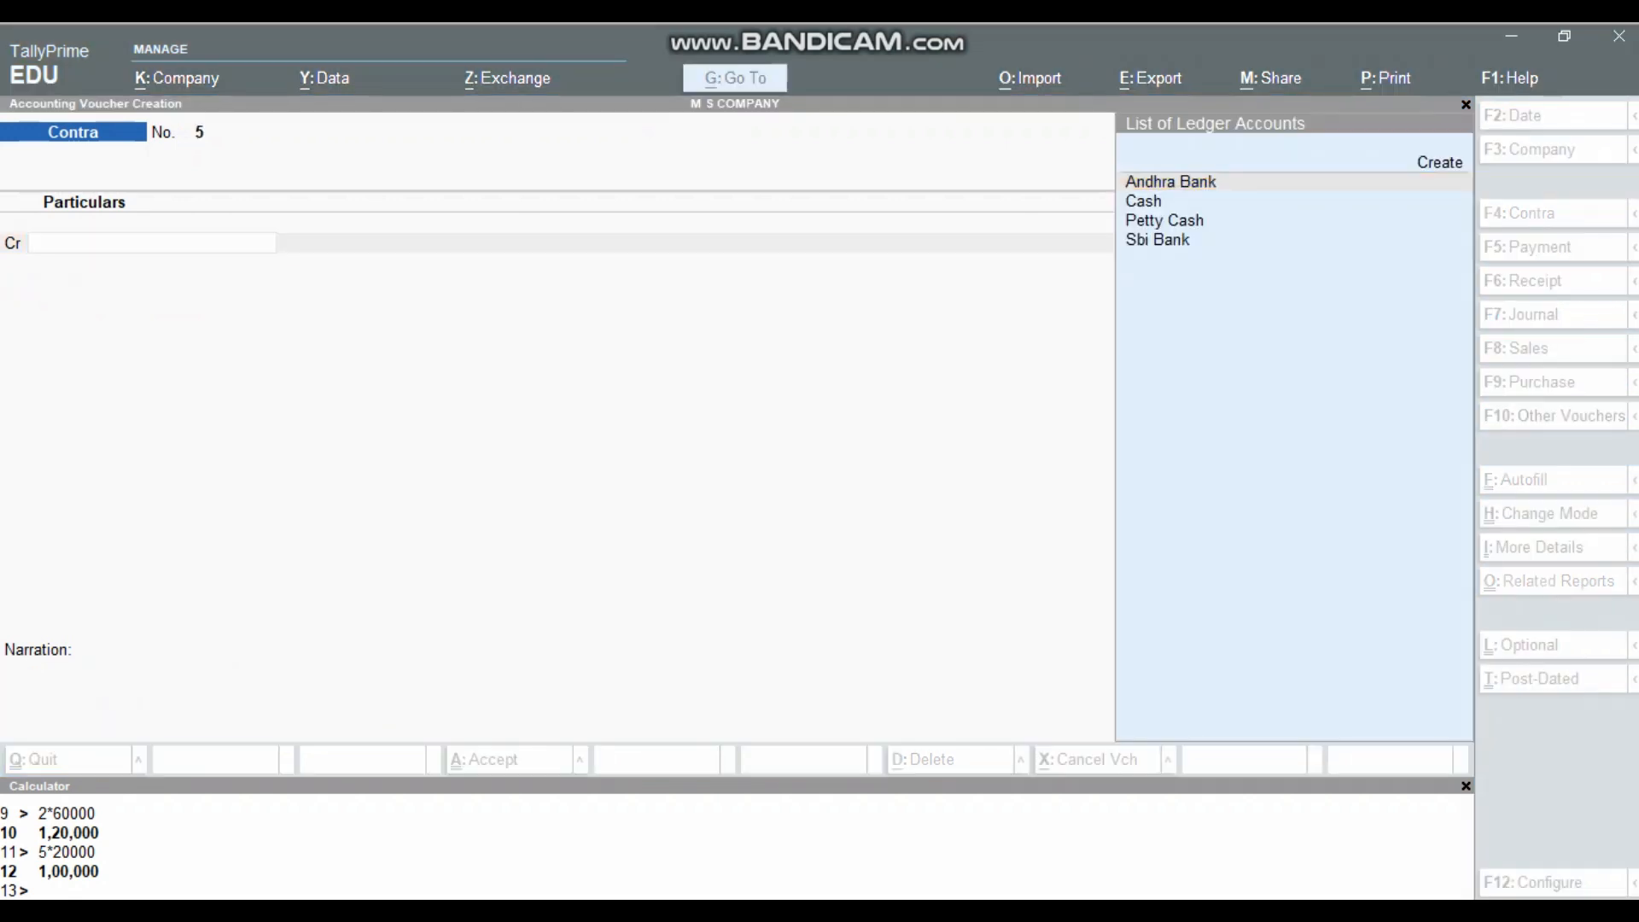
{"action": "scroll", "coordinate": [820, 478], "scroll_direction": "down", "scroll_amount": 2}
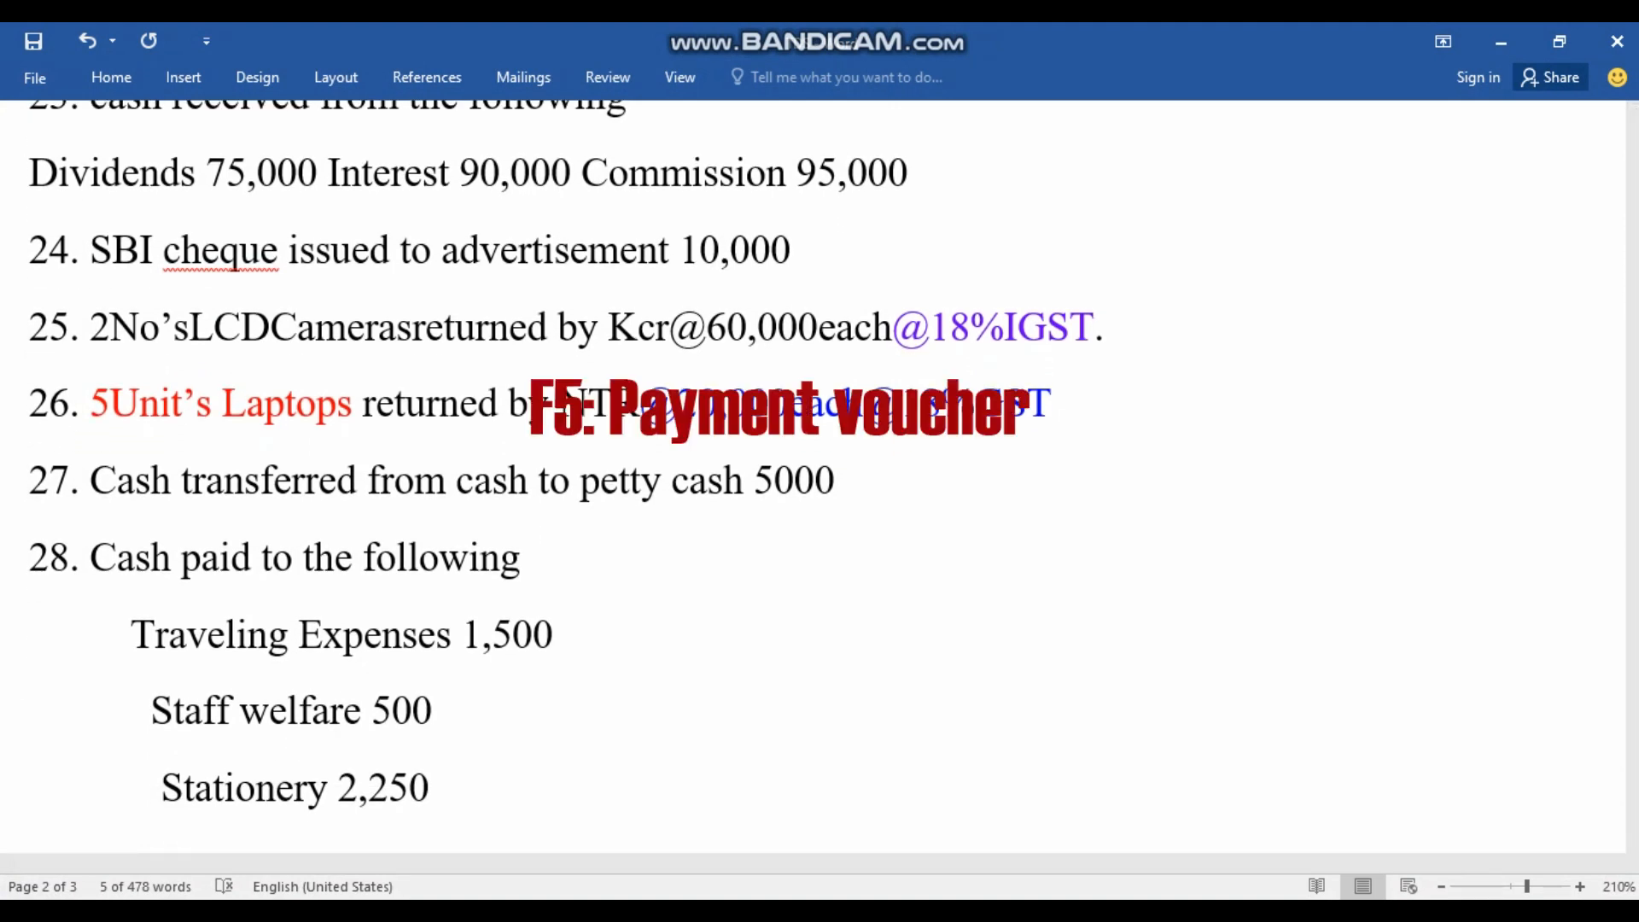
{"action": "key", "text": "alt+Tab"}
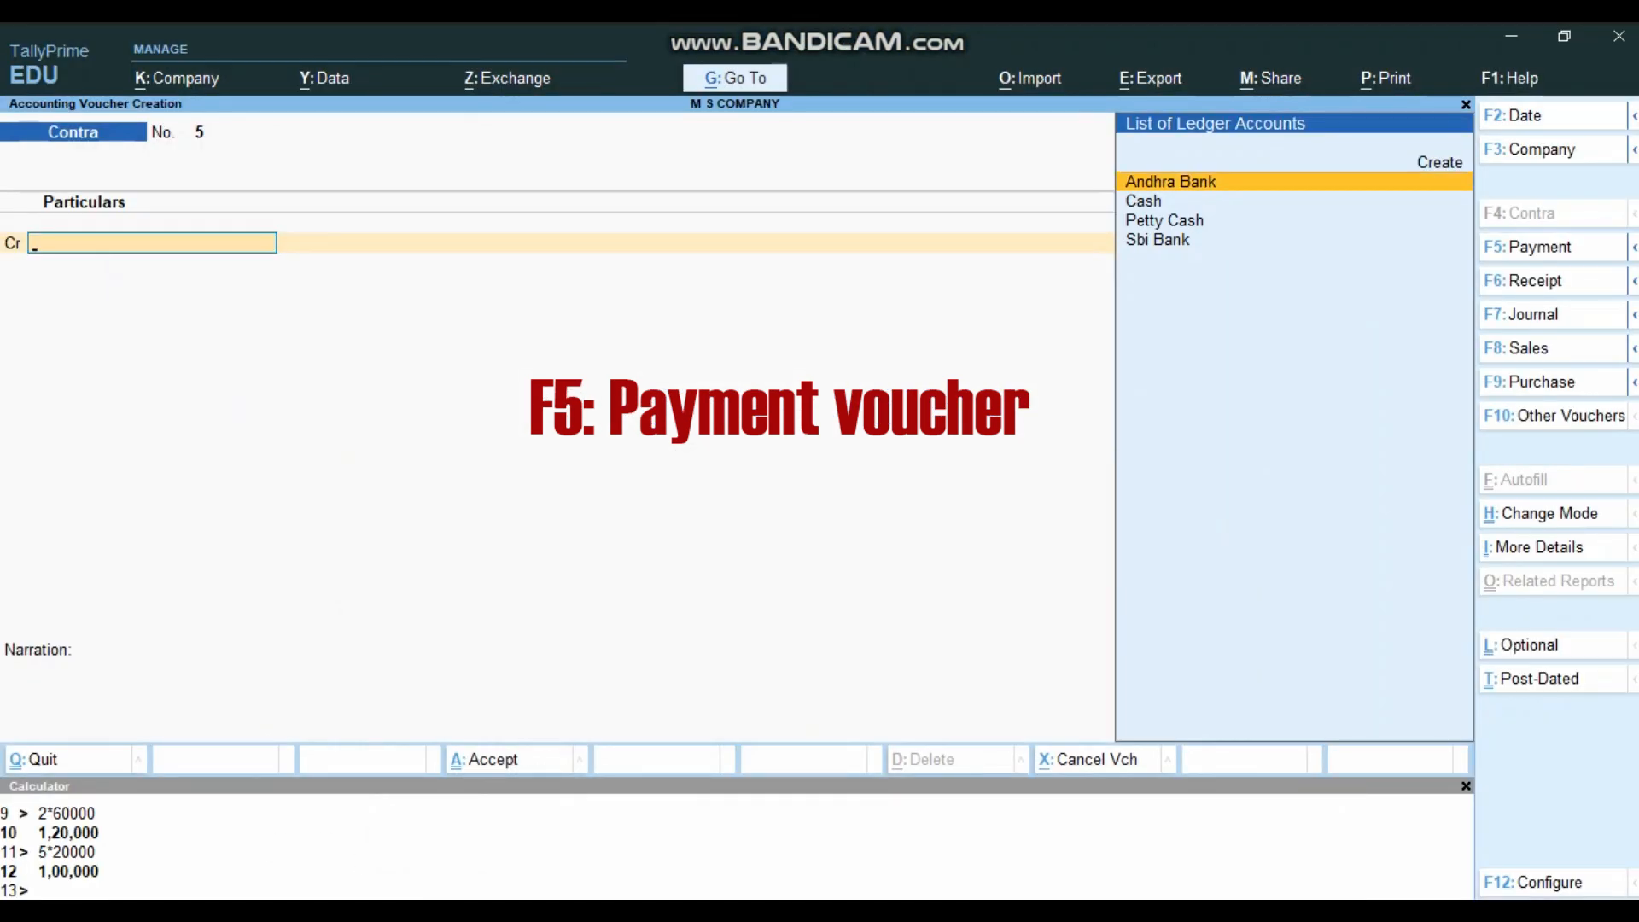
{"action": "key", "text": "F5"}
{"action": "type", "text": "TR"}
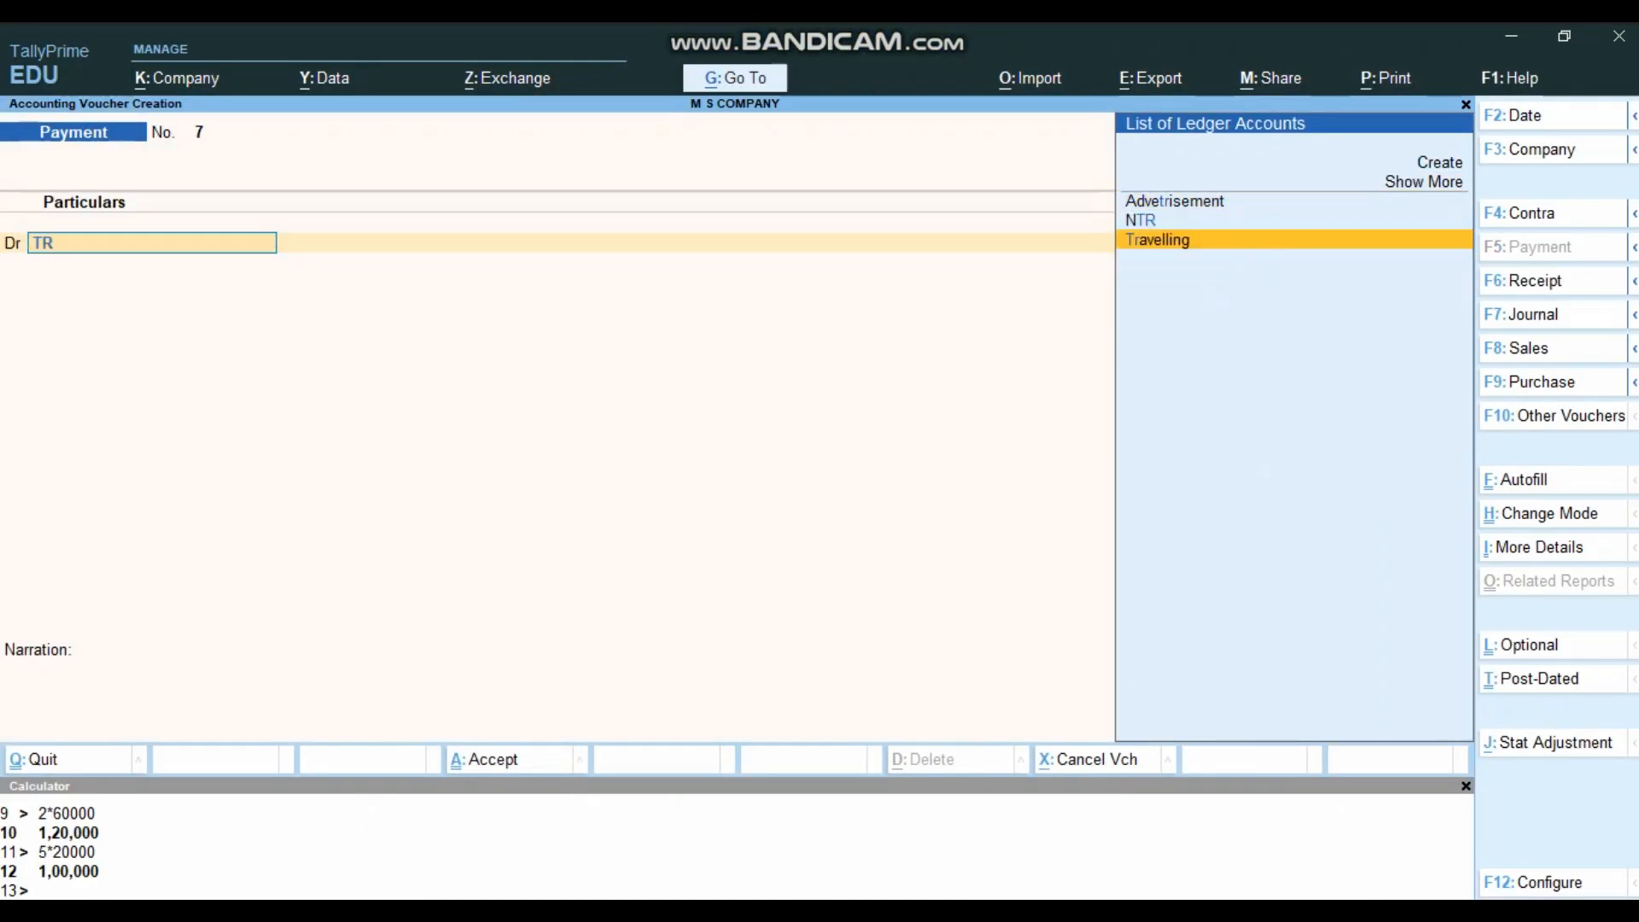
{"action": "key", "text": "Return"}
{"action": "type", "text": "1500"}
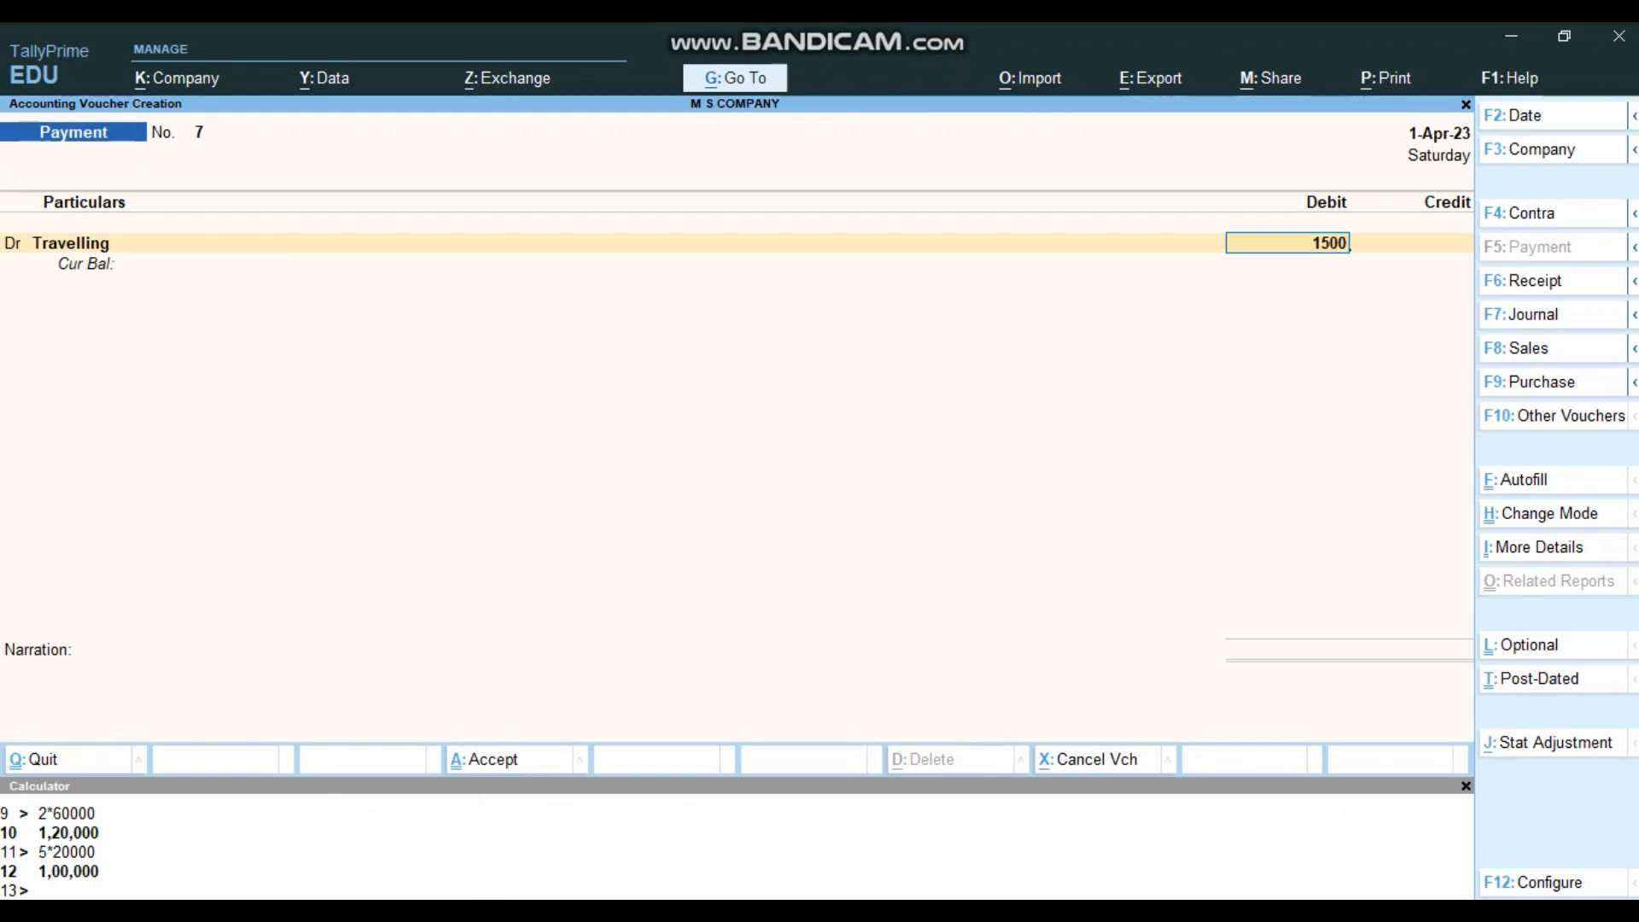
{"action": "key", "text": "Return"}
{"action": "key", "text": "Return"}
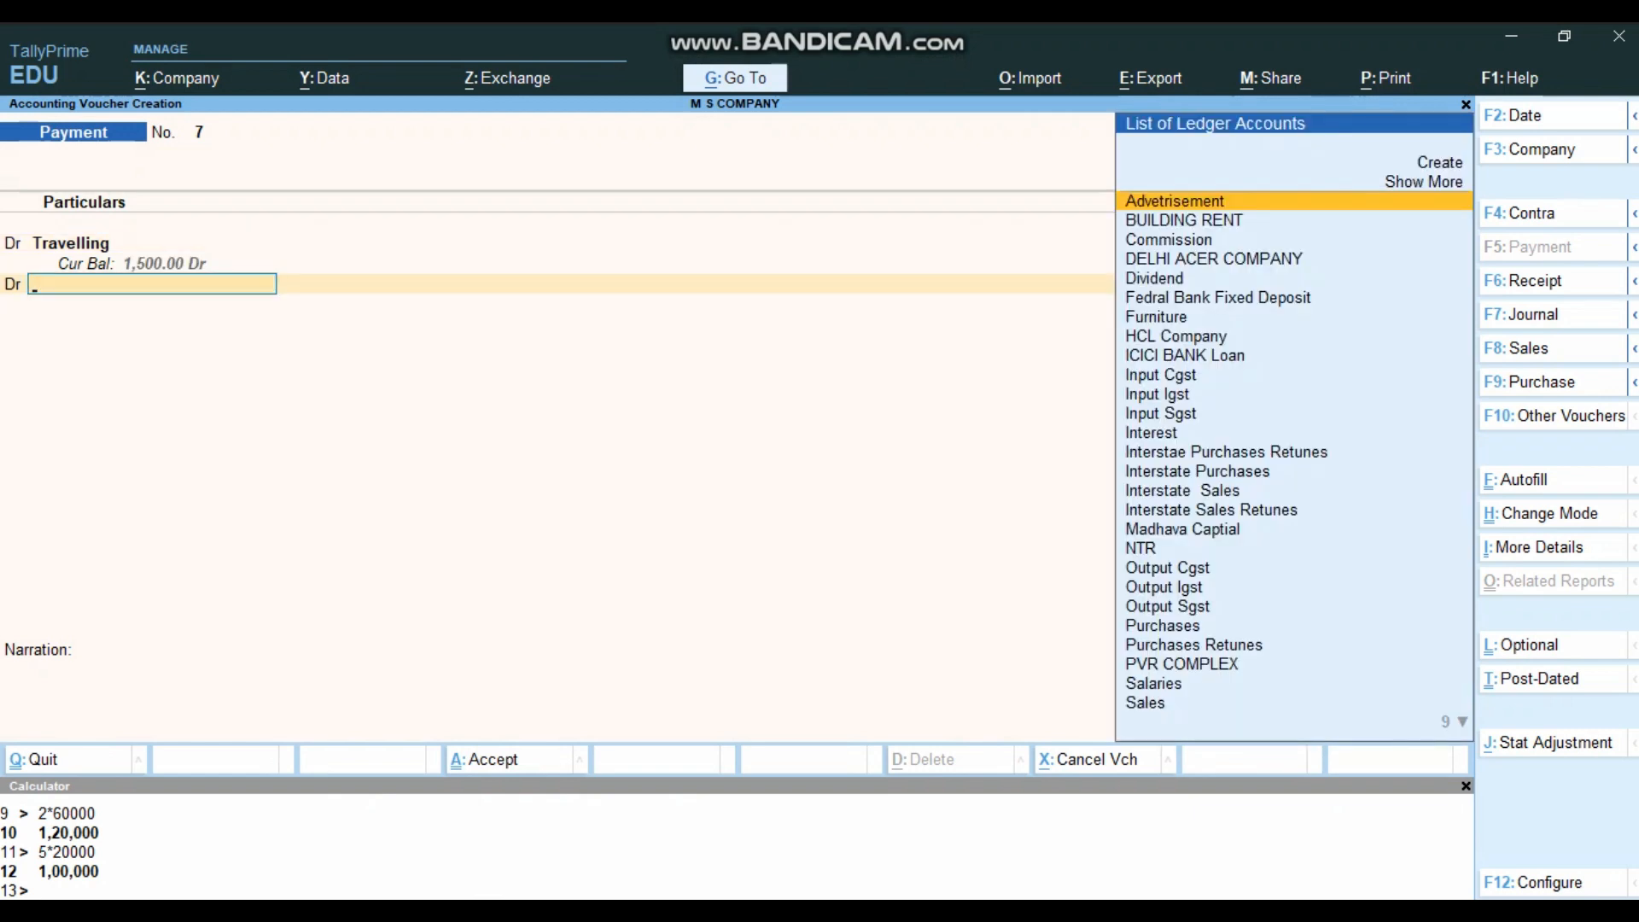
Check the next expense in the Word list and debit Staff Welfare with 500 in the payment voucher
{"action": "key", "text": "alt+Tab"}
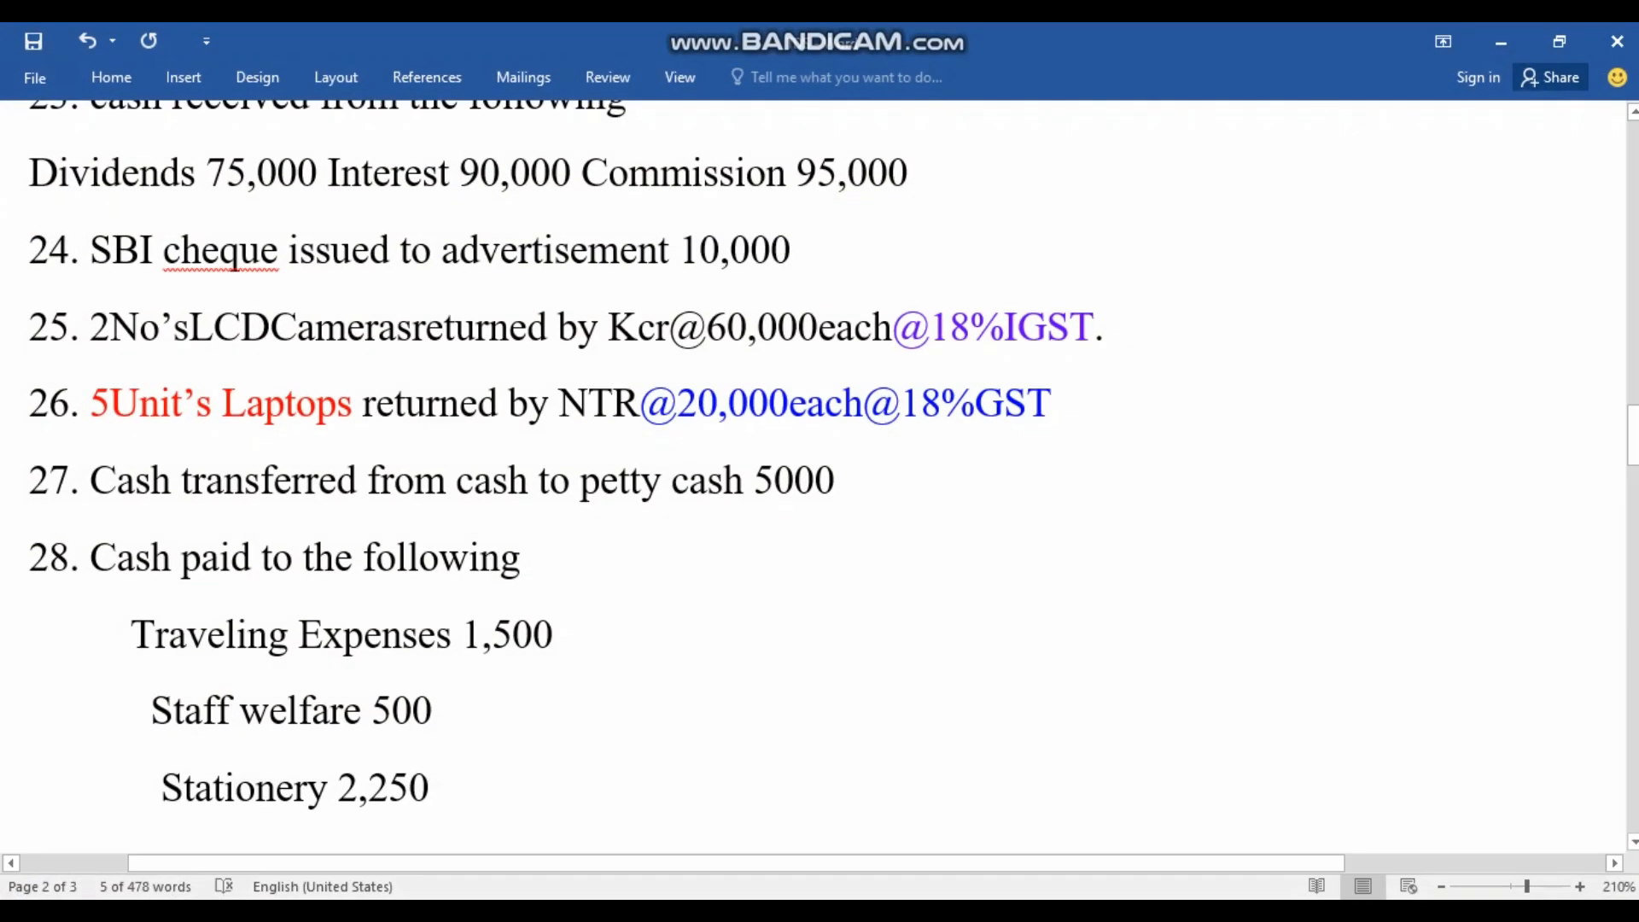
{"action": "key", "text": "alt+Tab"}
{"action": "type", "text": "ST"}
{"action": "key", "text": "Up"}
{"action": "key", "text": "Up"}
{"action": "key", "text": "Return"}
{"action": "type", "text": "500"}
{"action": "key", "text": "Return"}
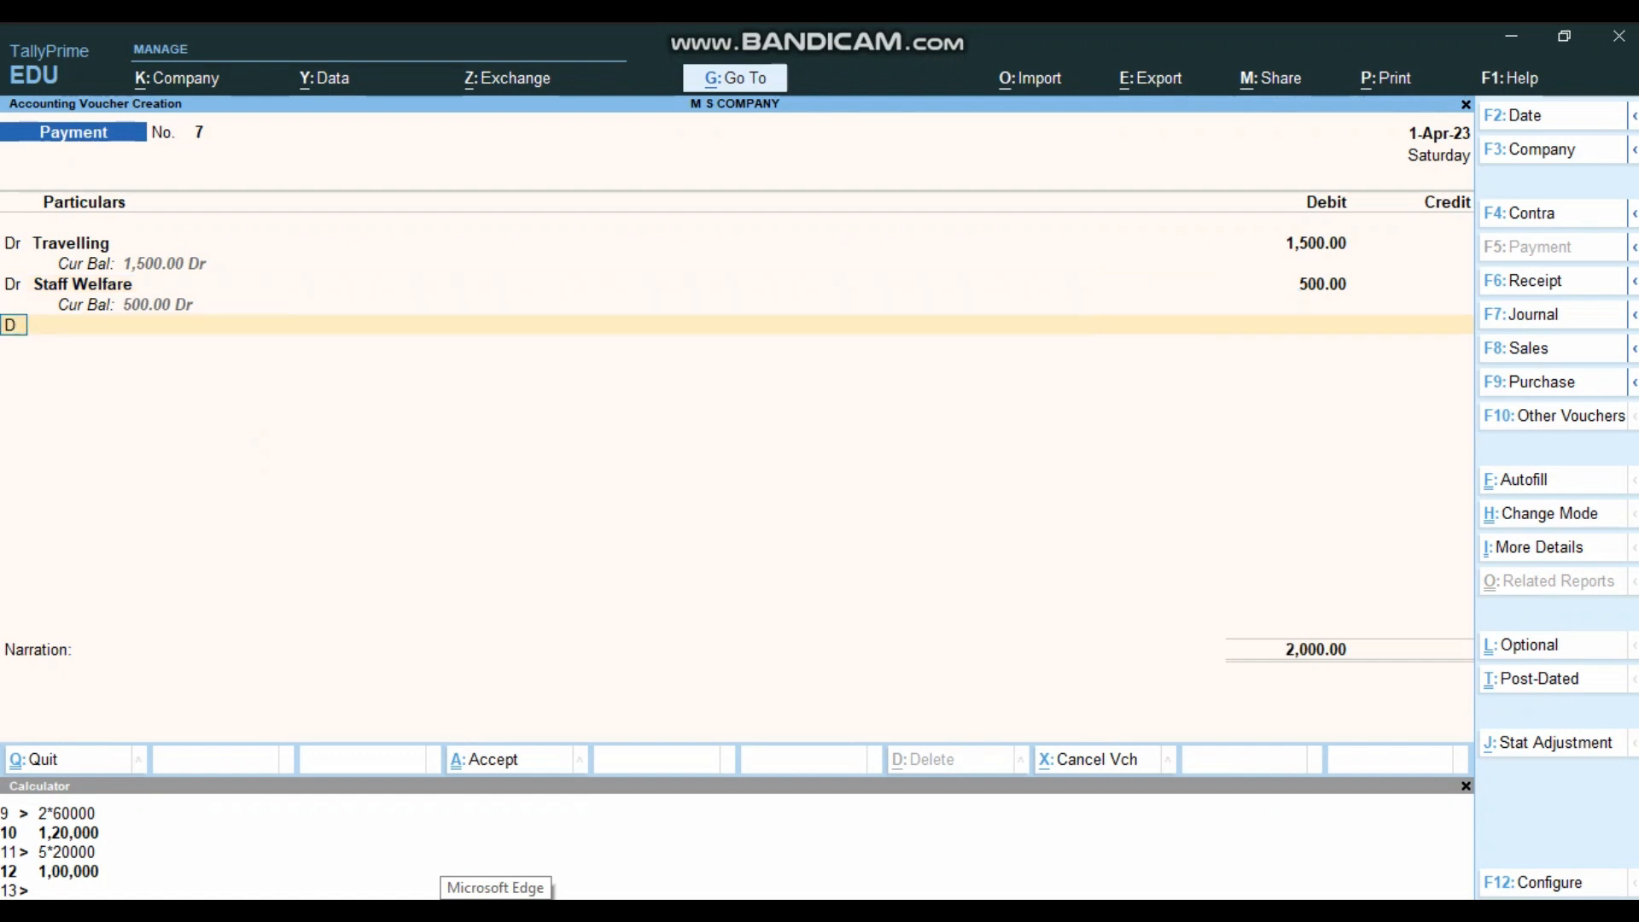
Recheck the expense list in Word and add a third debit line for Statinories with 2,250
{"action": "type", "text": "D"}
{"action": "key", "text": "Return"}
{"action": "type", "text": "Pr"}
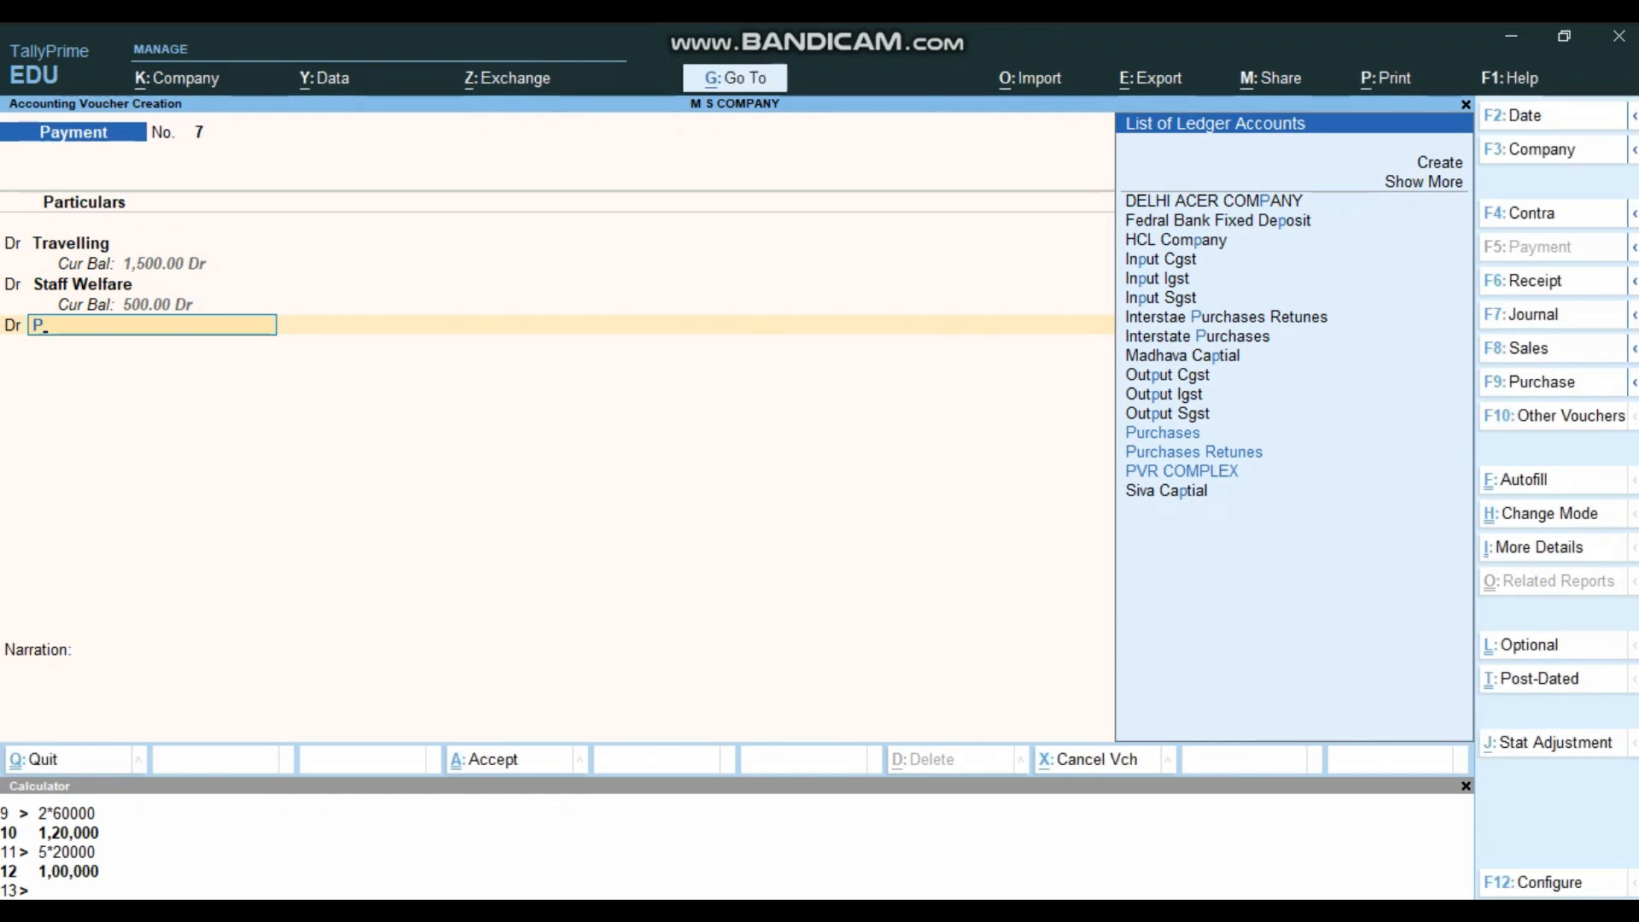
{"action": "key", "text": "alt+Tab"}
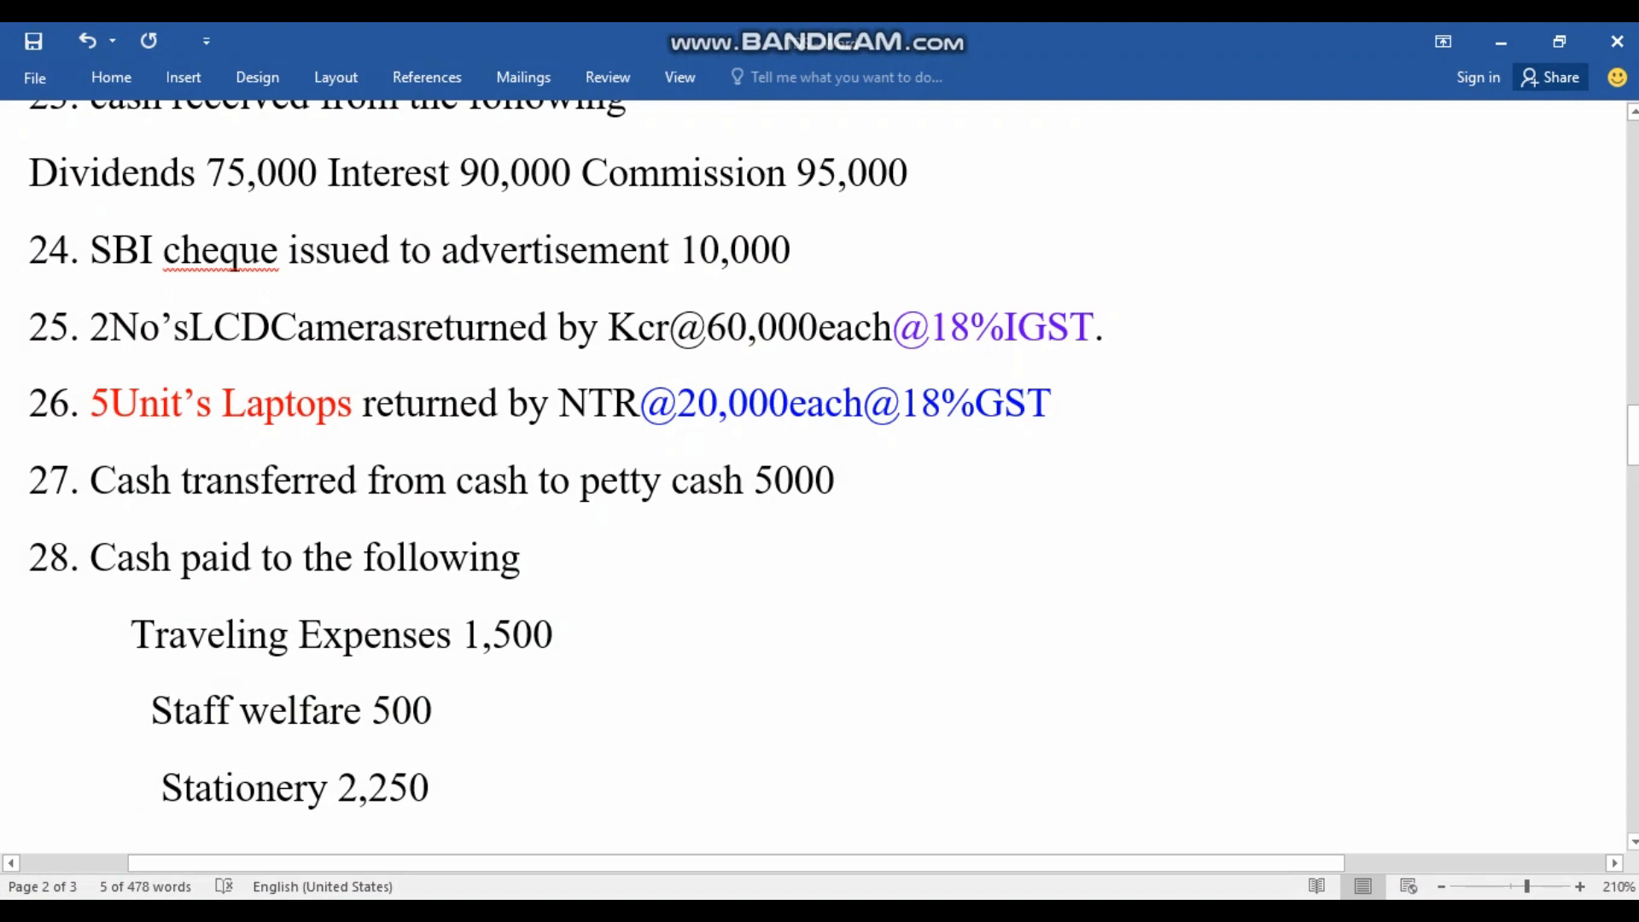
{"action": "key", "text": "alt+Tab"}
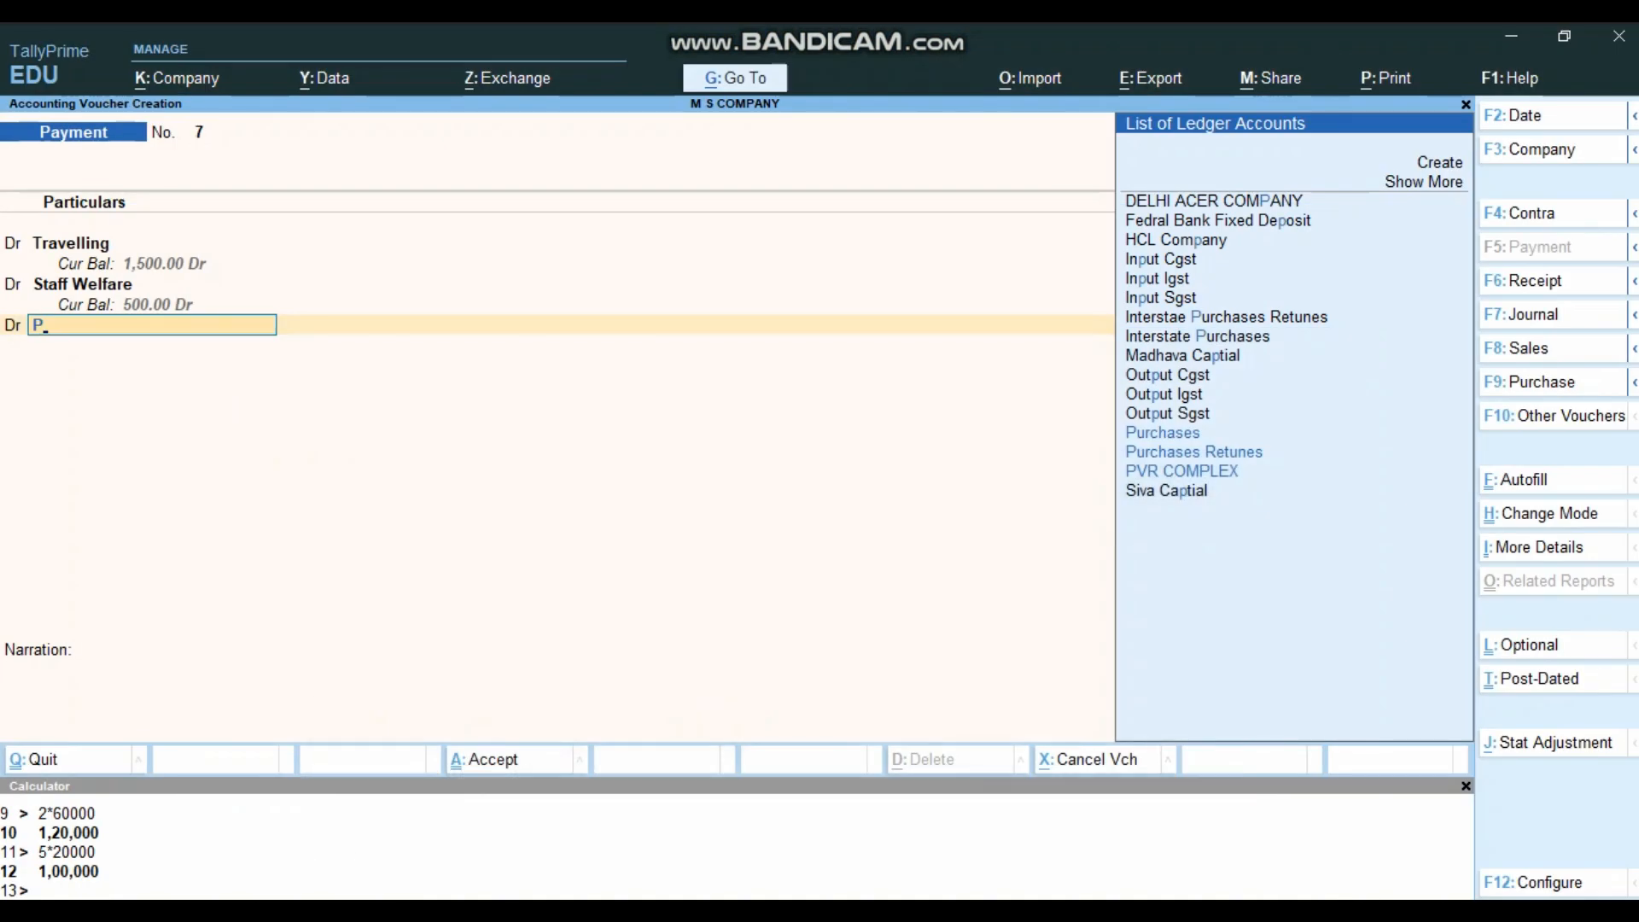
{"action": "type", "text": "T"}
{"action": "key", "text": "BackSpace"}
{"action": "key", "text": "BackSpace"}
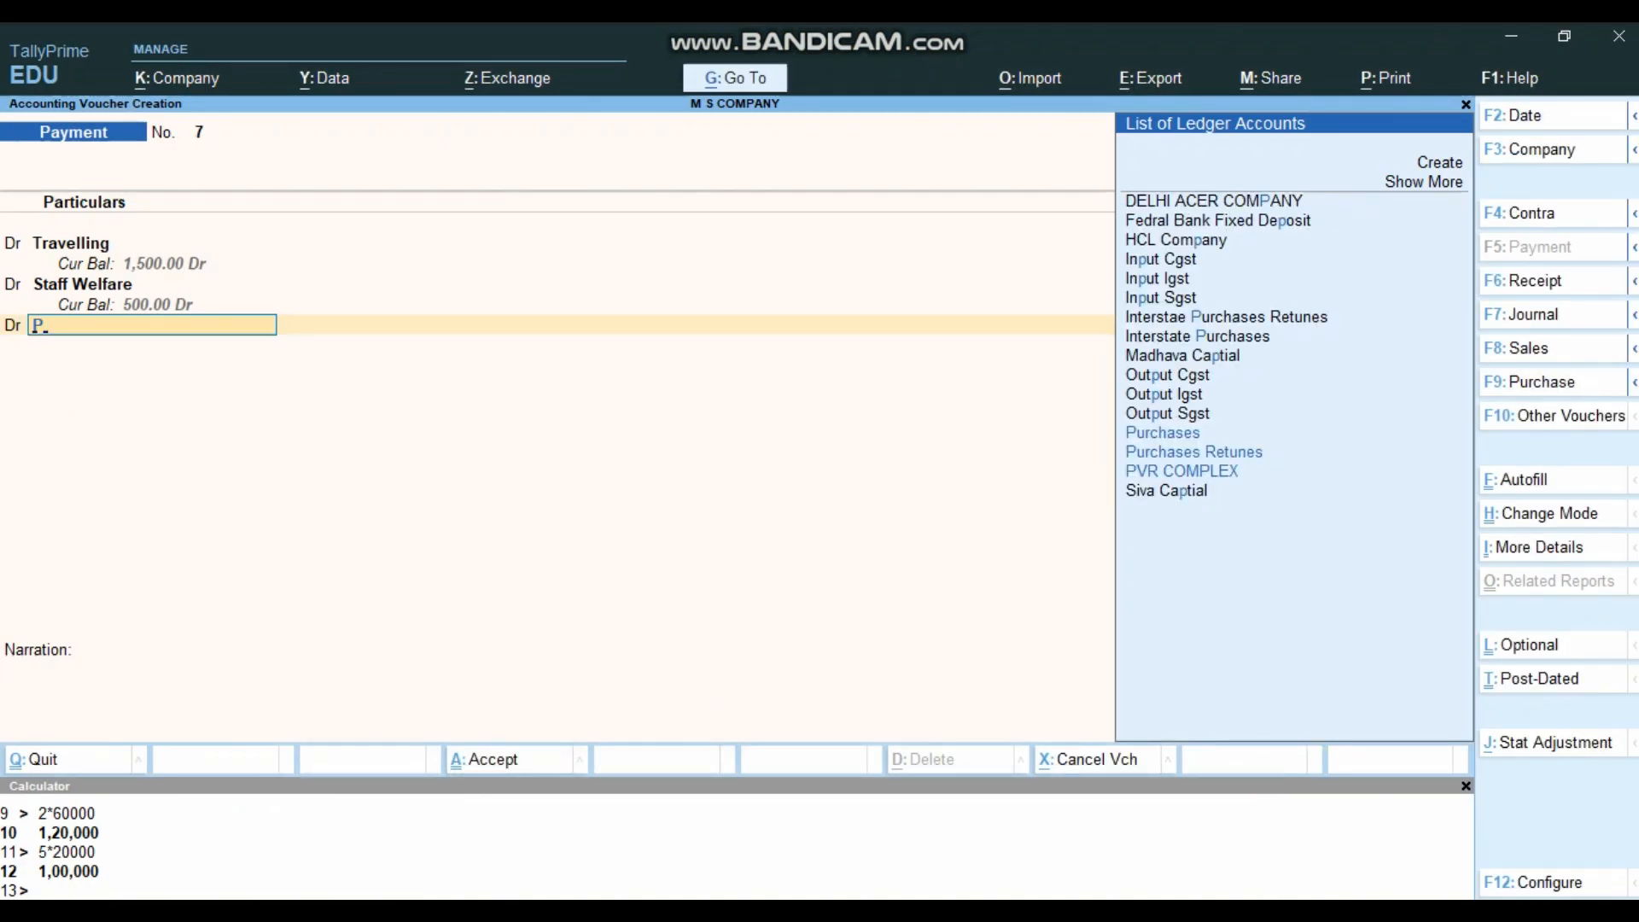
{"action": "type", "text": "ST"}
{"action": "key", "text": "Down"}
{"action": "key", "text": "Return"}
{"action": "type", "text": "2250"}
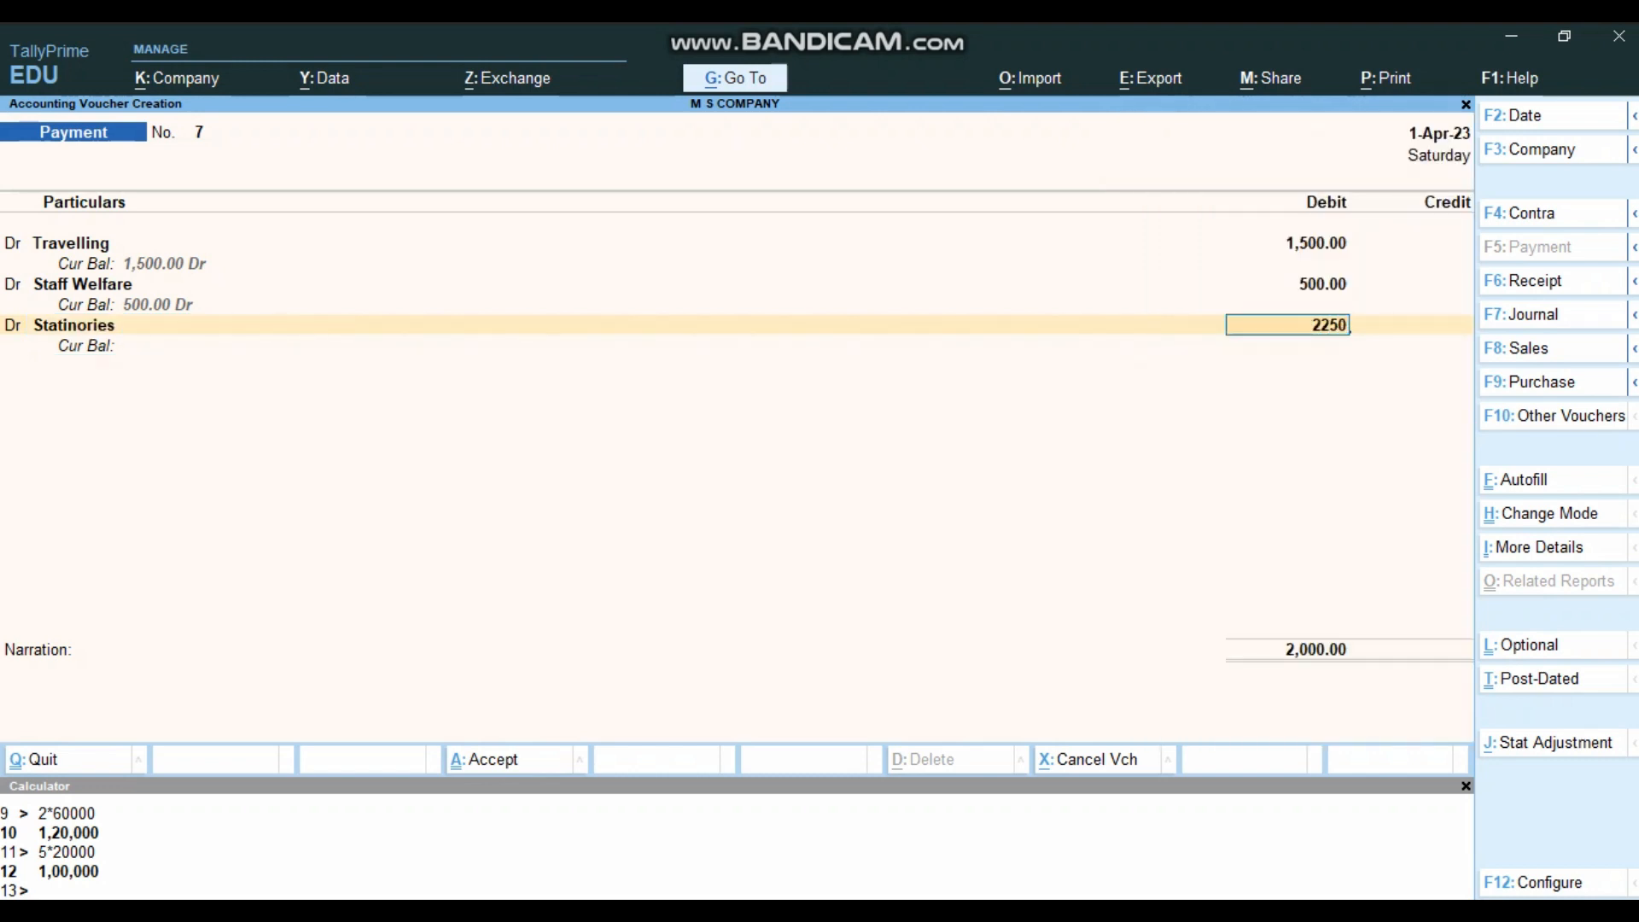
{"action": "key", "text": "Return"}
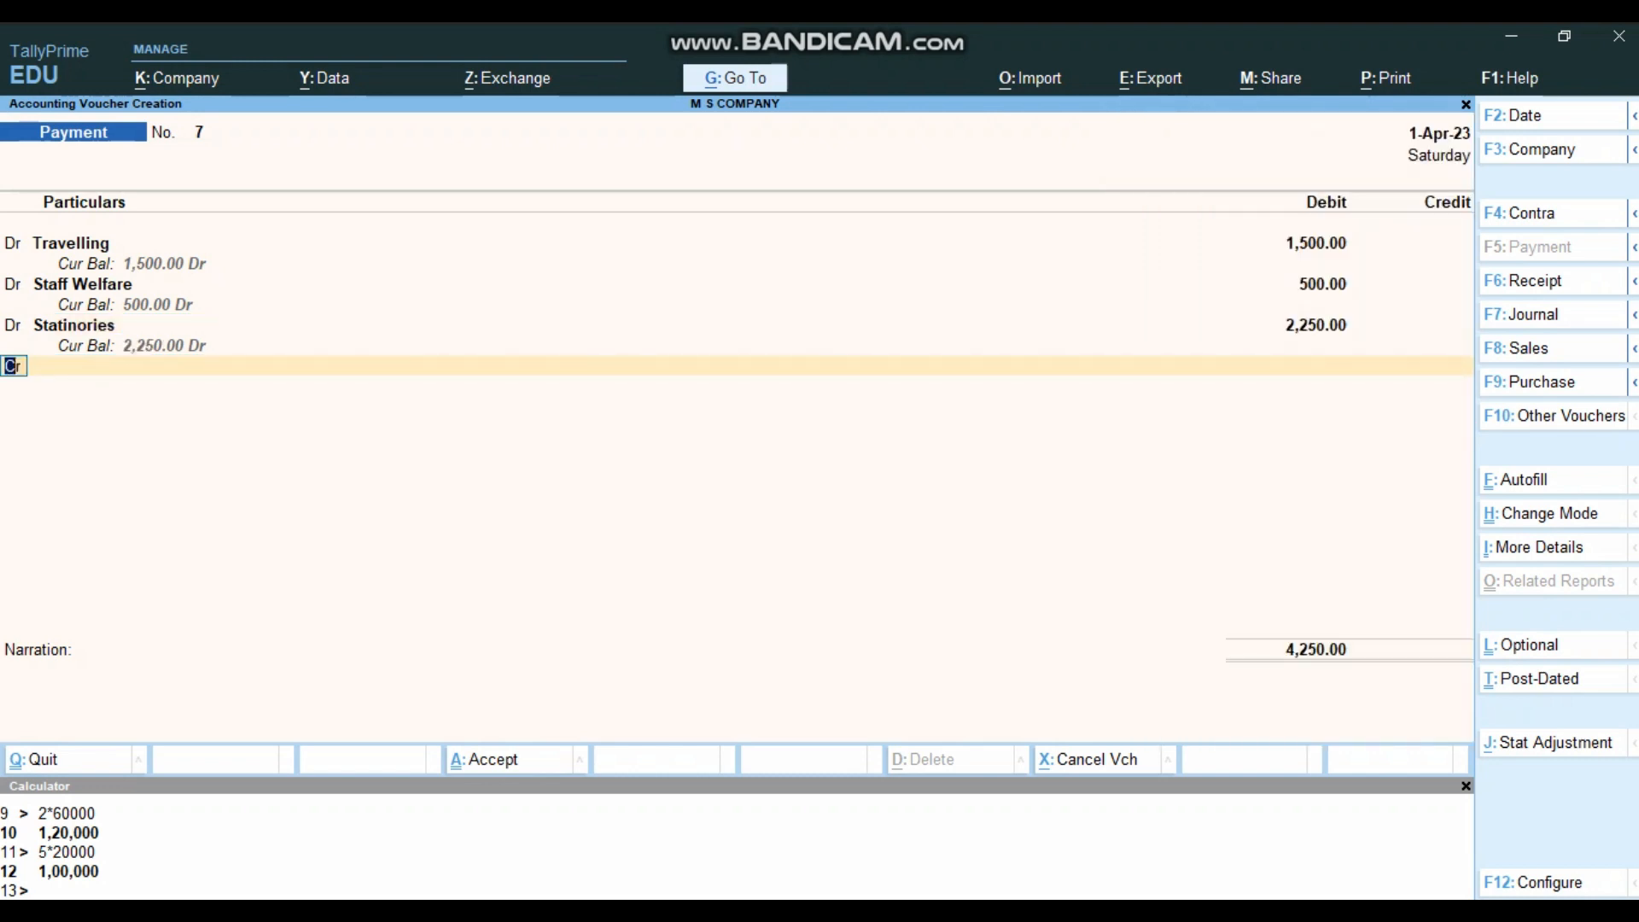
Review entry 28 in the Word list and credit Petty Cash with 500 in the payment voucher
{"action": "key", "text": "alt+Tab"}
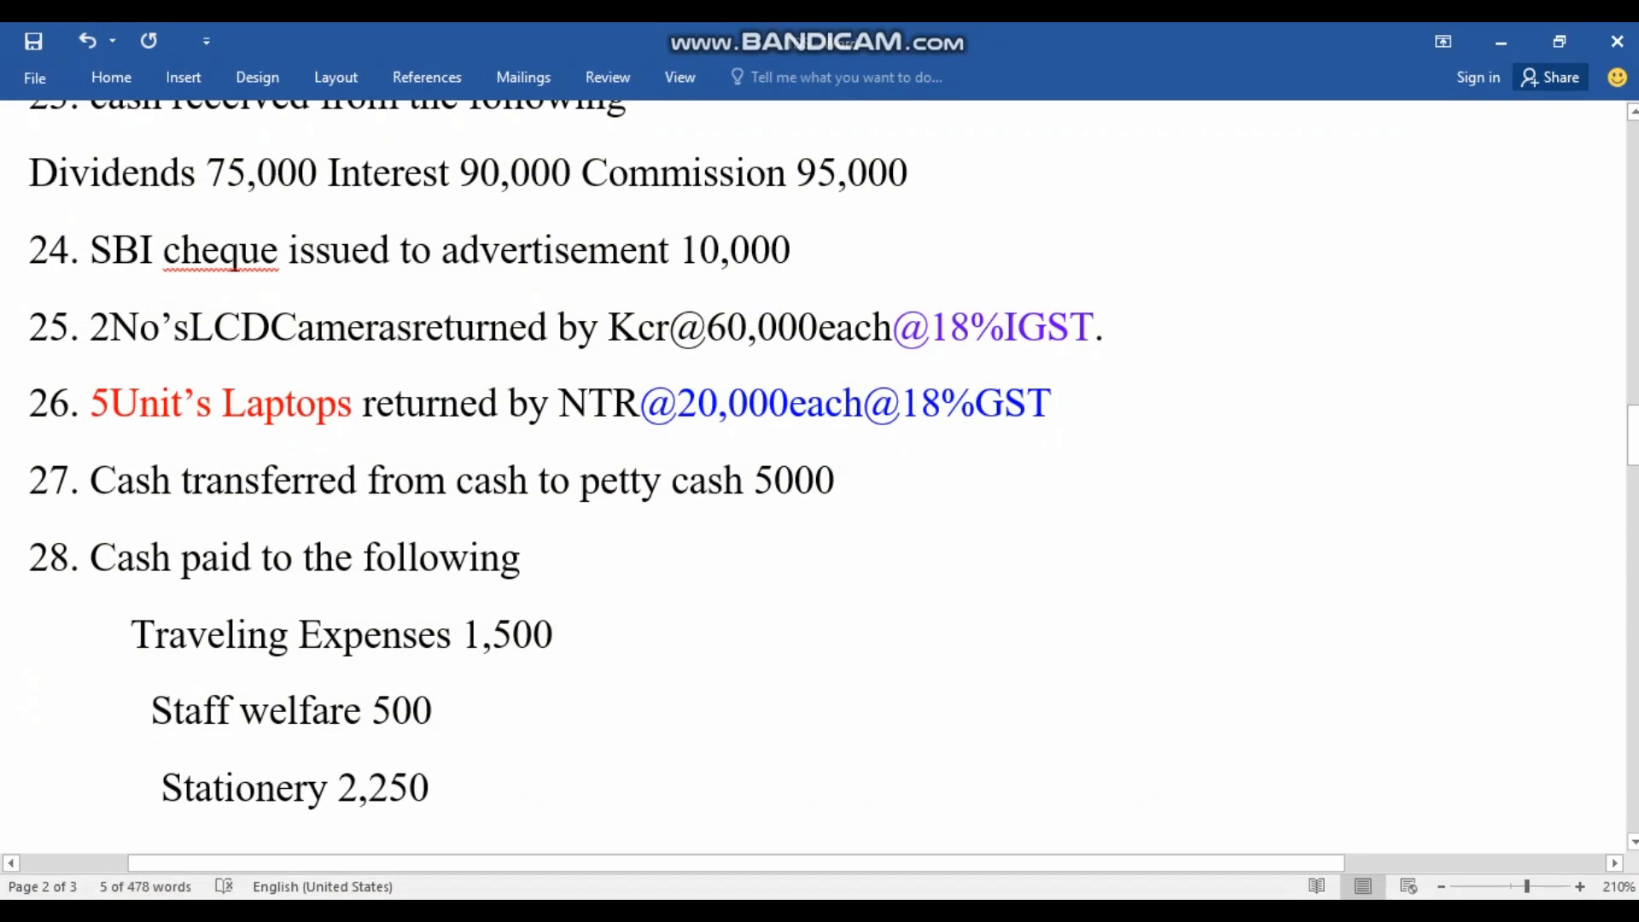
{"action": "scroll", "coordinate": [820, 474], "scroll_direction": "down", "scroll_amount": 3}
{"action": "scroll", "coordinate": [819, 474], "scroll_direction": "up", "scroll_amount": 3}
{"action": "key", "text": "alt+Tab"}
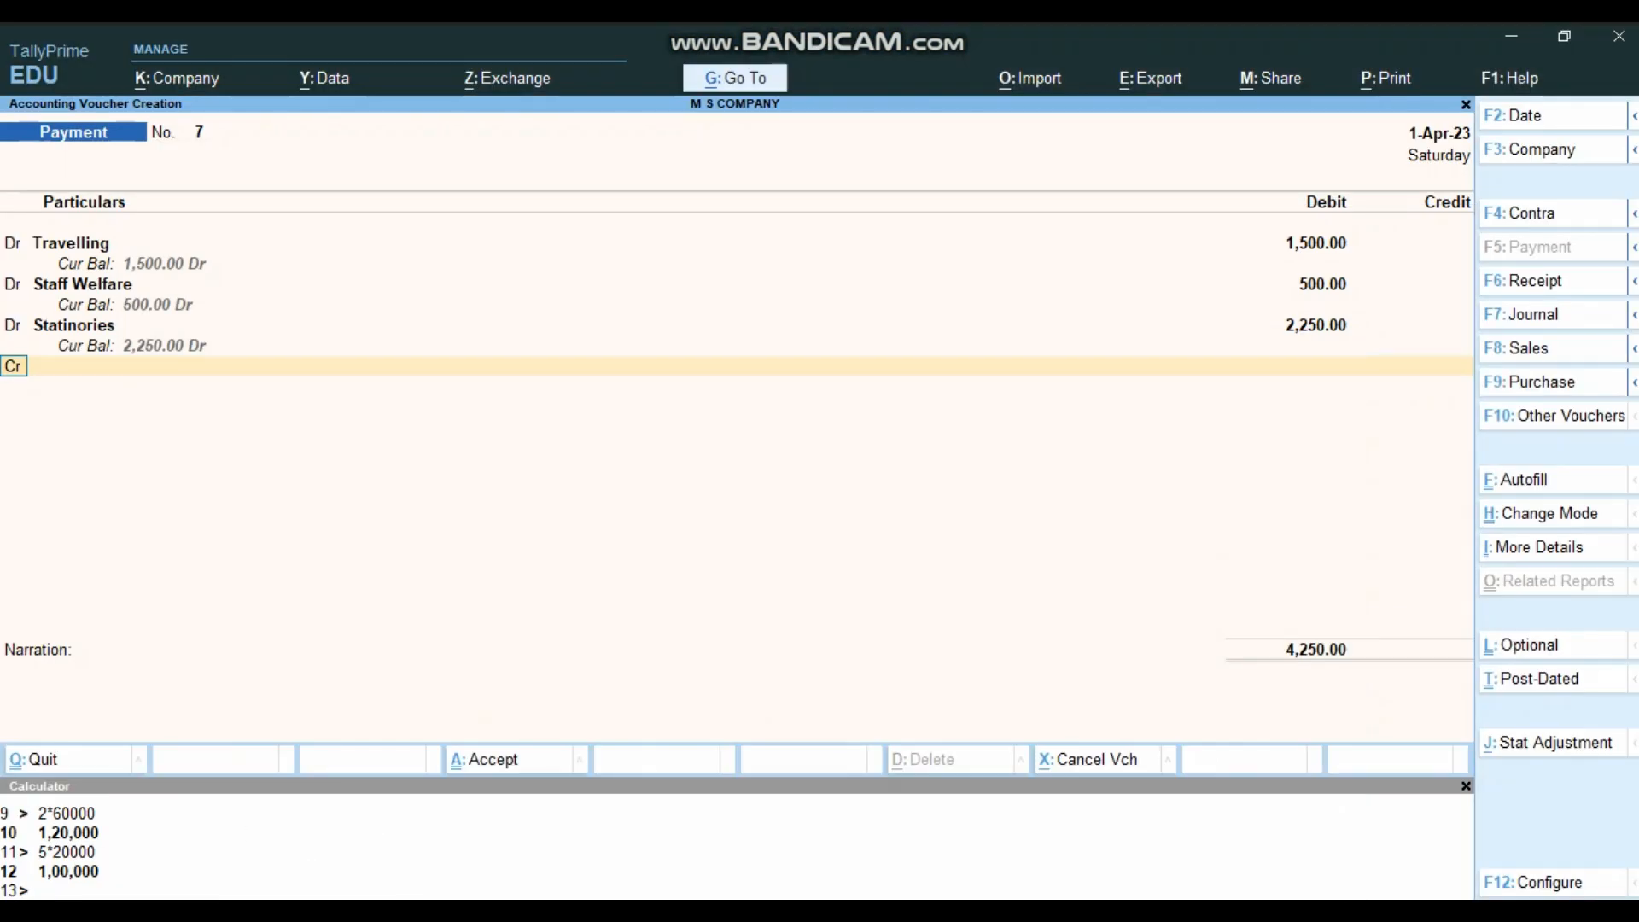
{"action": "key", "text": "Return"}
{"action": "type", "text": "Pet"}
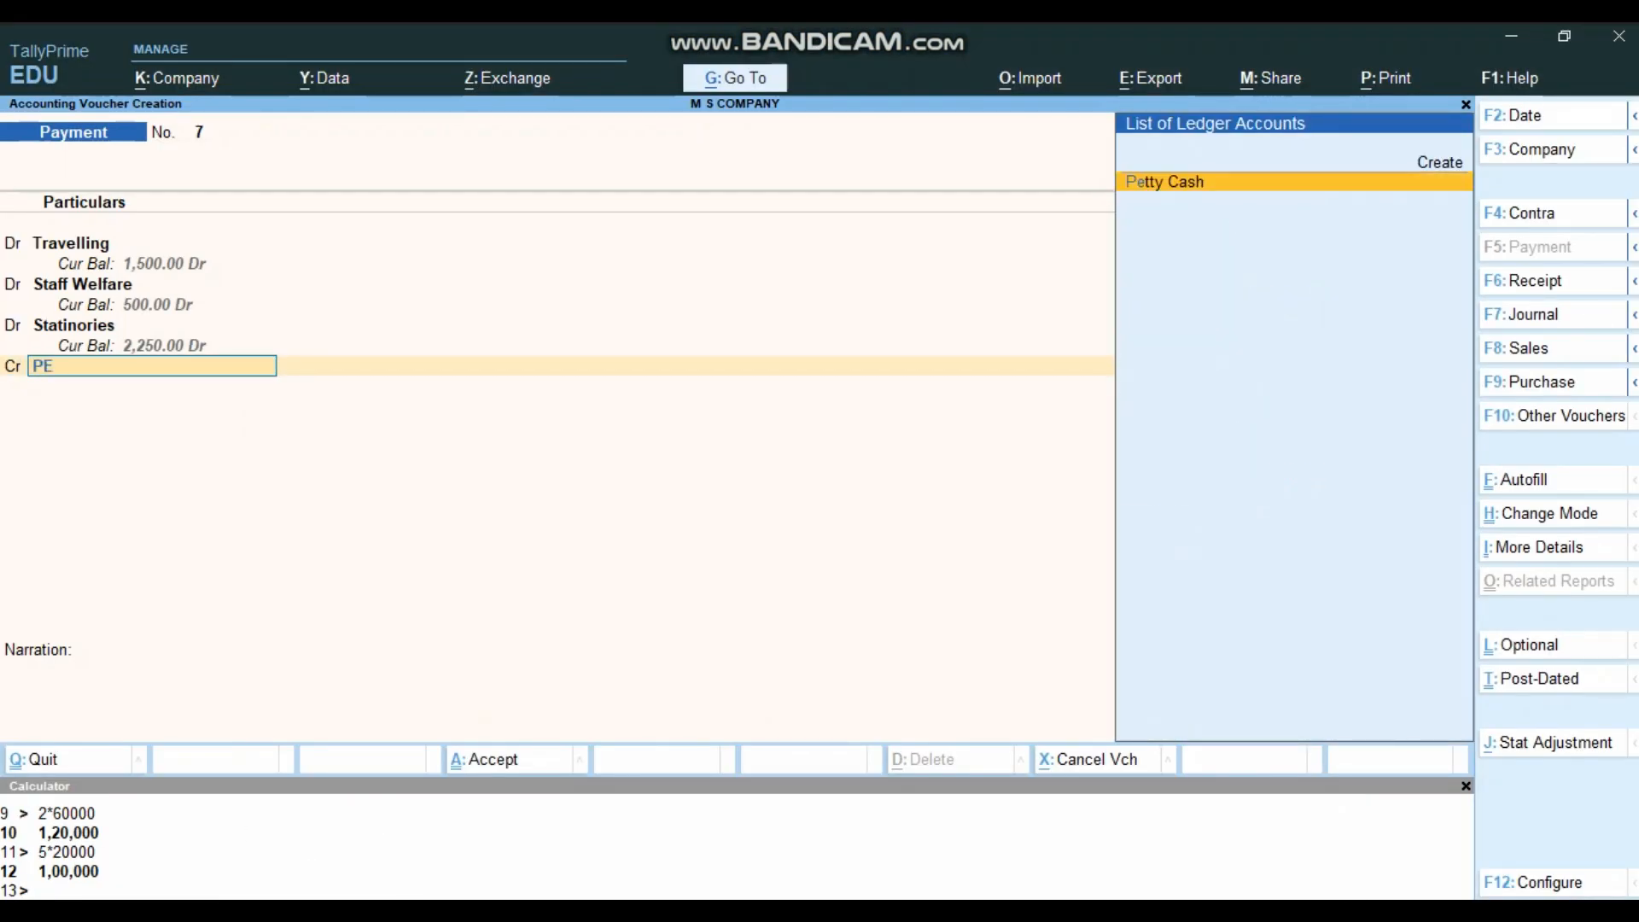
{"action": "key", "text": "Return"}
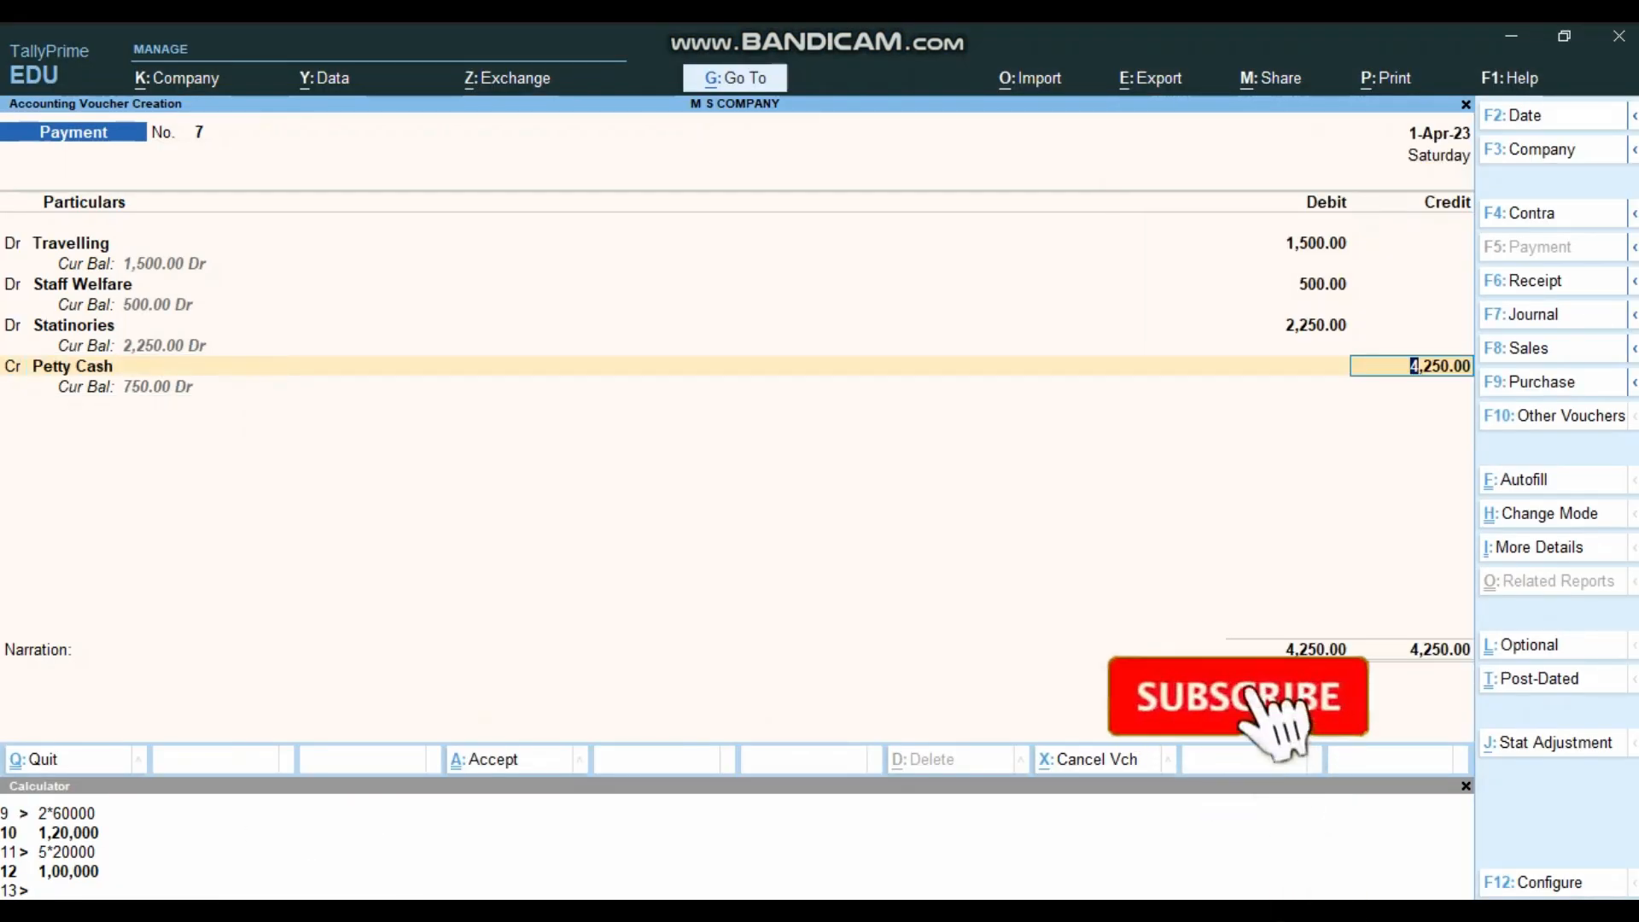
{"action": "type", "text": "500"}
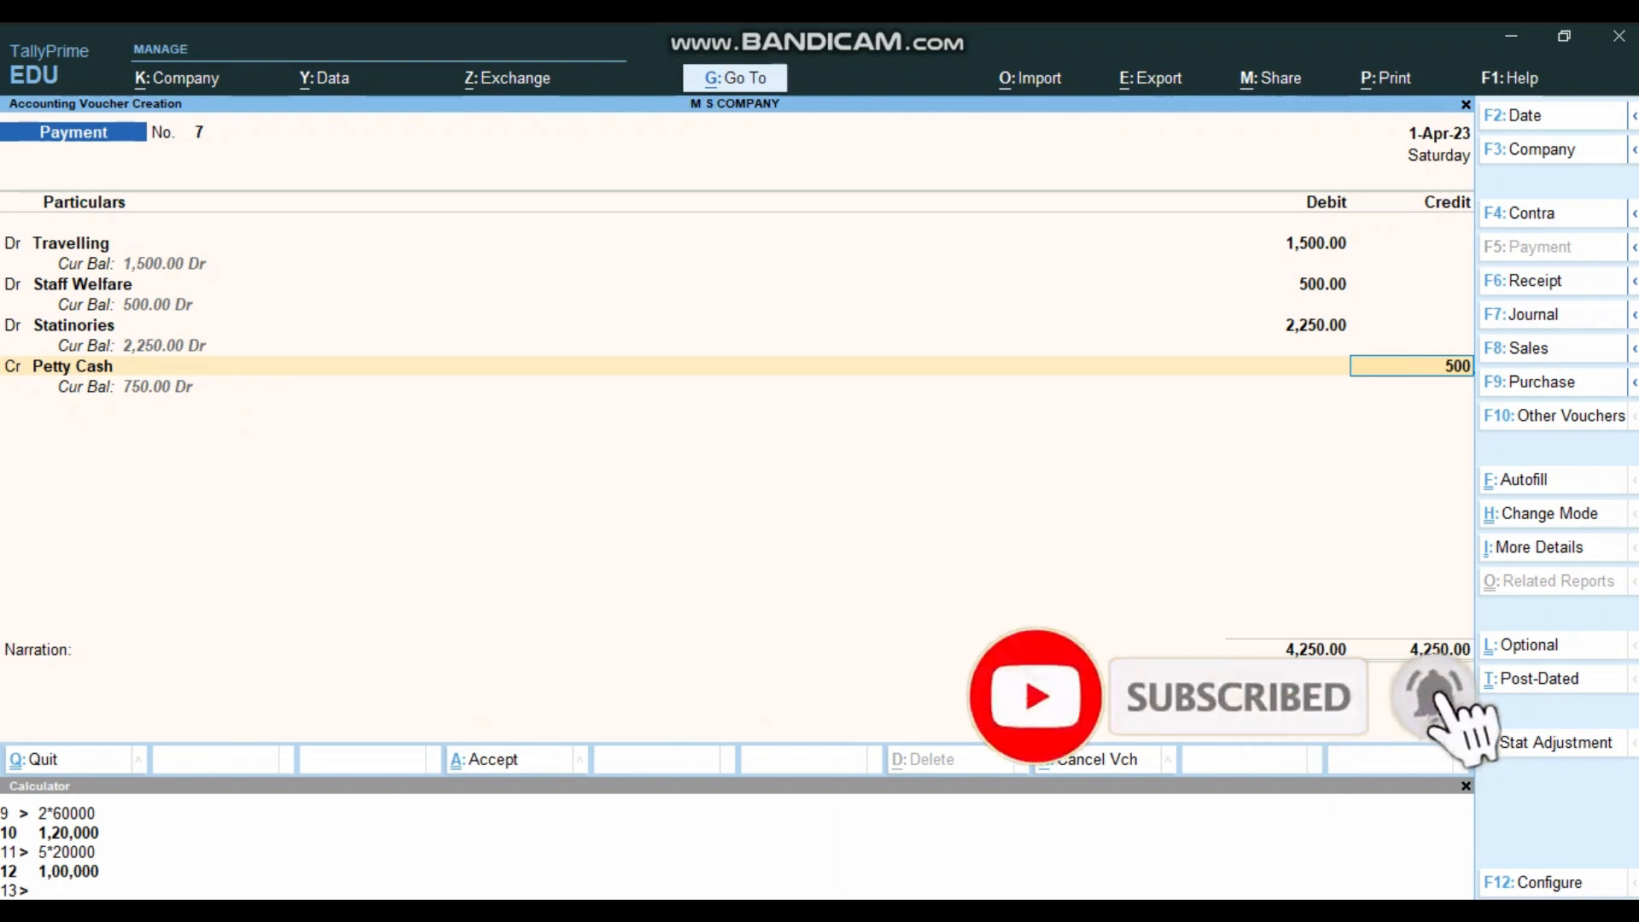
{"action": "key", "text": "Return"}
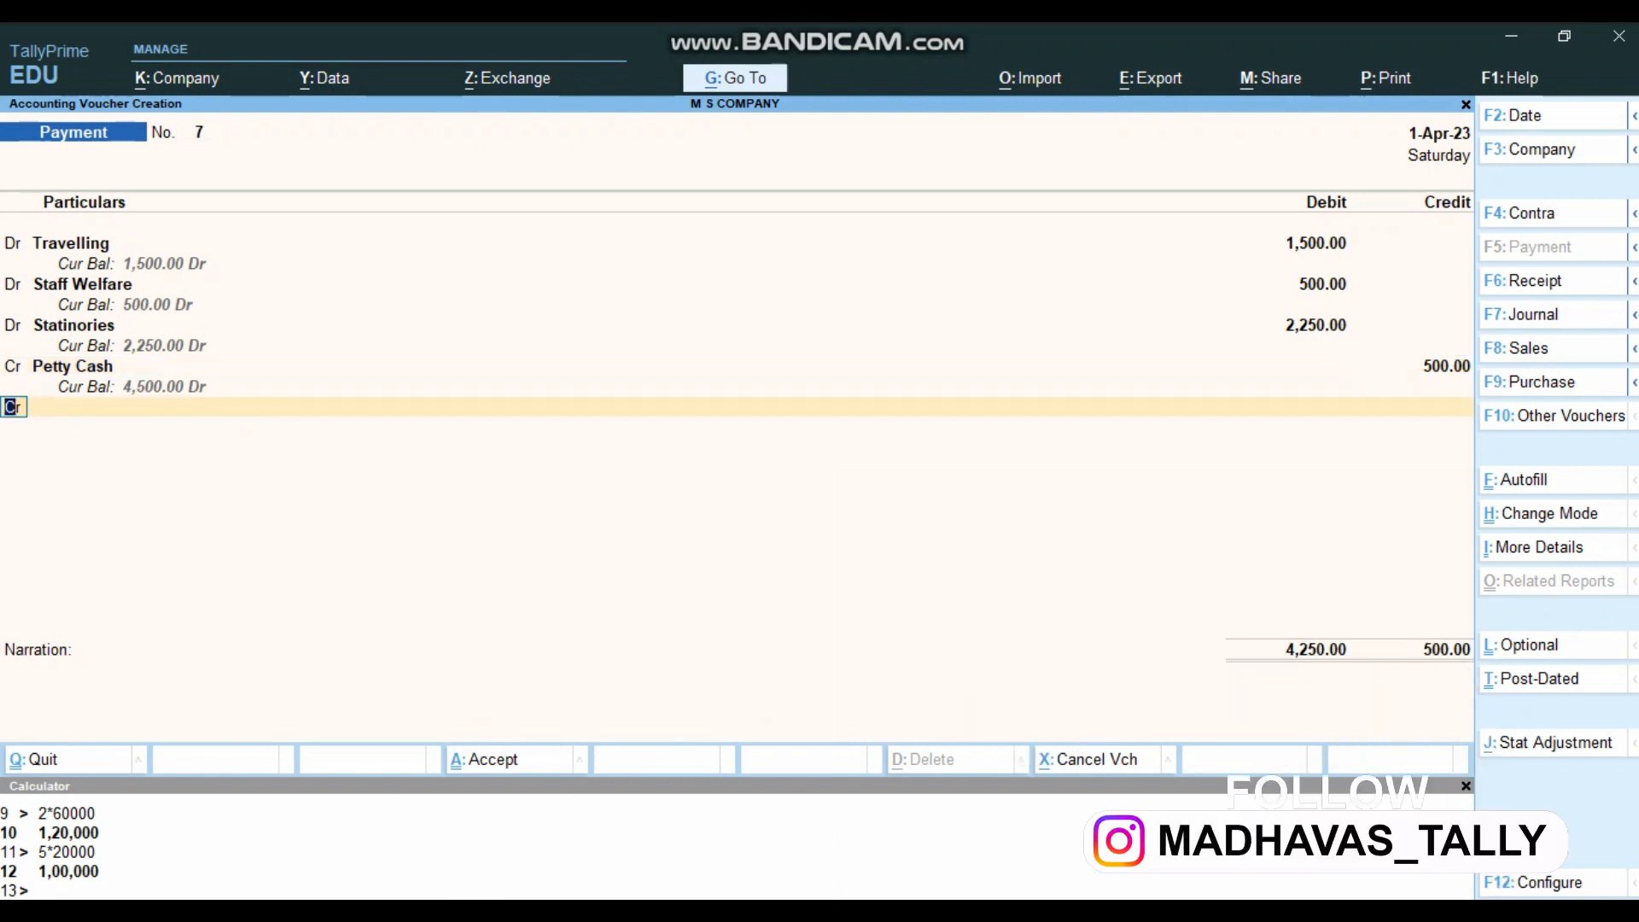
Credit the remaining 3,750 of the payment to the Cash ledger
{"action": "key", "text": "Return"}
{"action": "type", "text": "cash"}
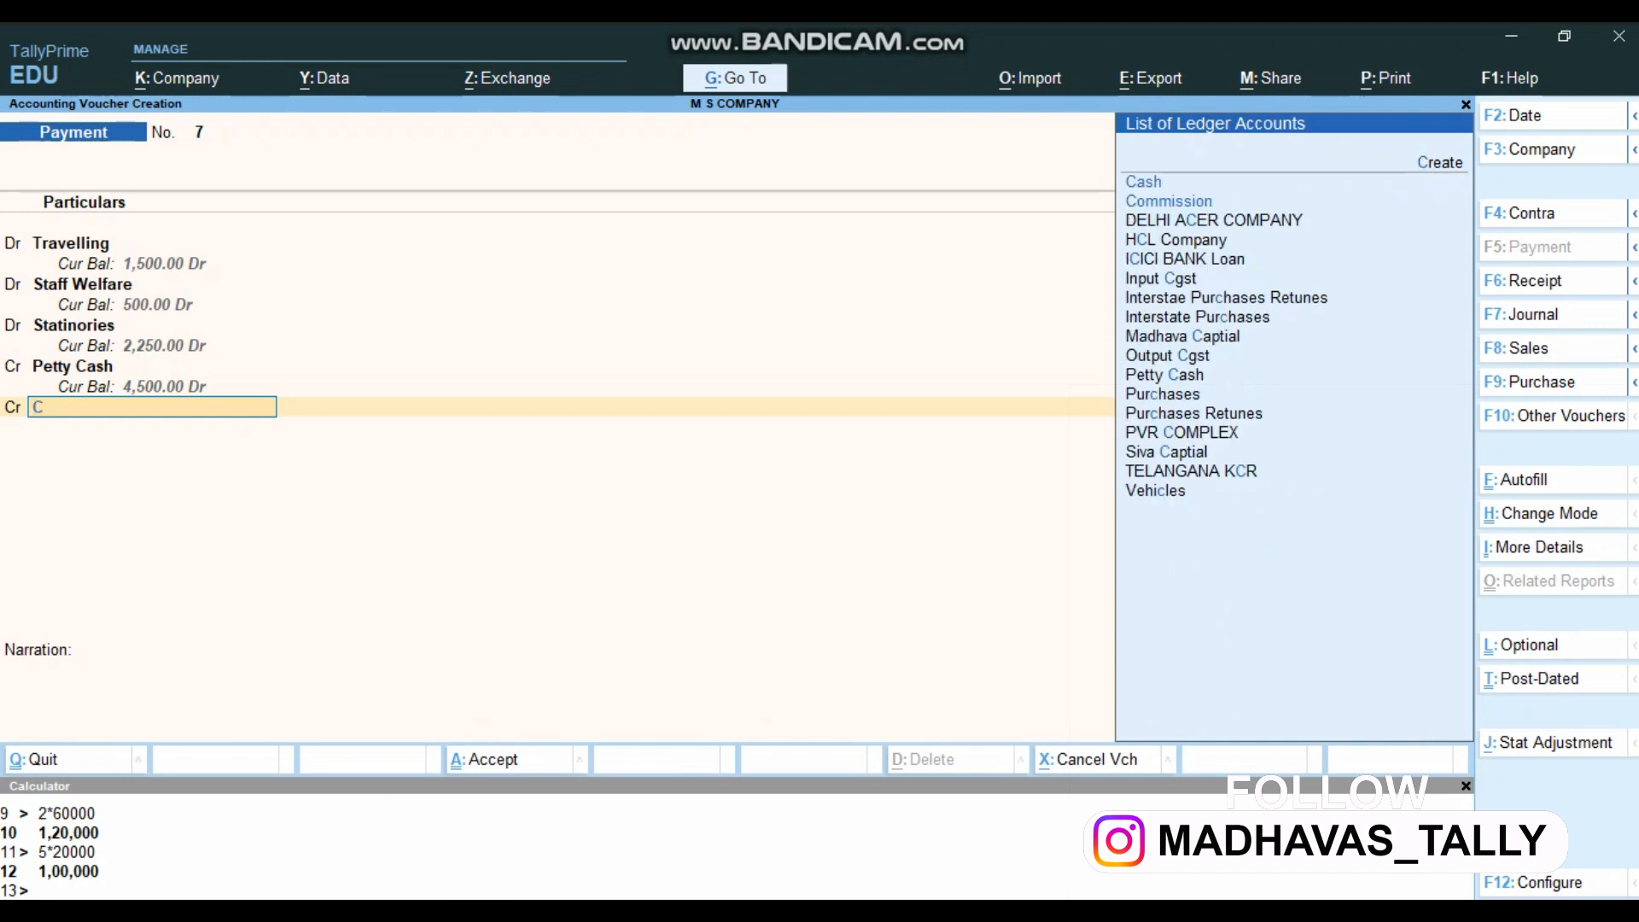
{"action": "key", "text": "Return"}
{"action": "key", "text": "Return"}
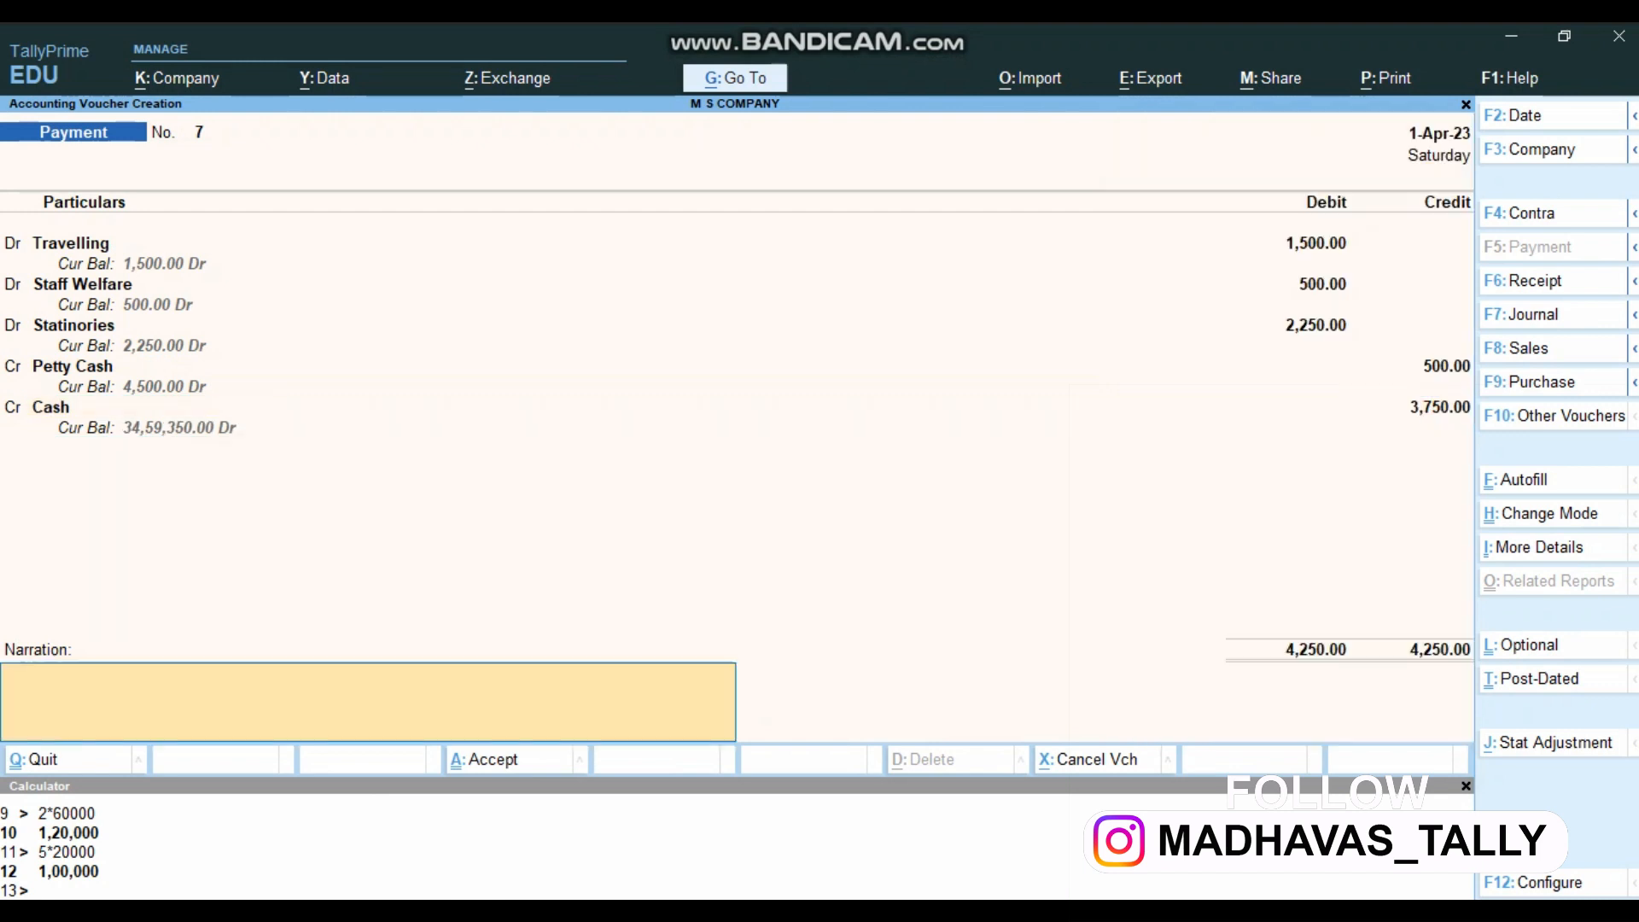
Enter the narration BEING EXPENCES PAID BY CASH and save the payment voucher
{"action": "type", "text": "BEING EX"}
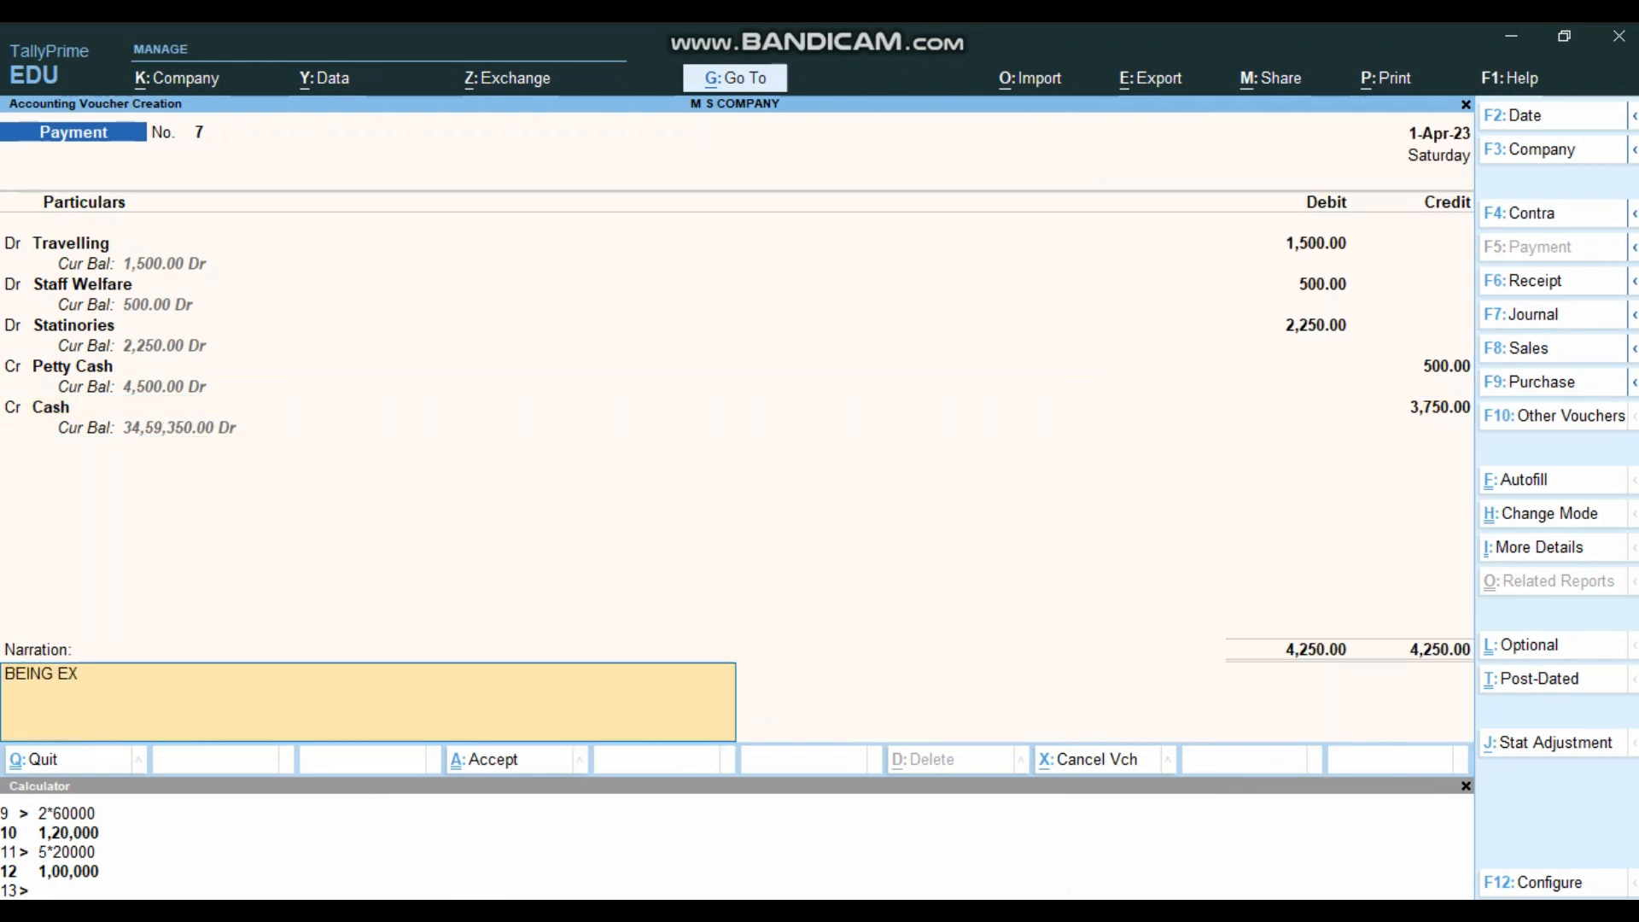
{"action": "type", "text": "PENCES PAID BY CASH"}
{"action": "key", "text": "Return"}
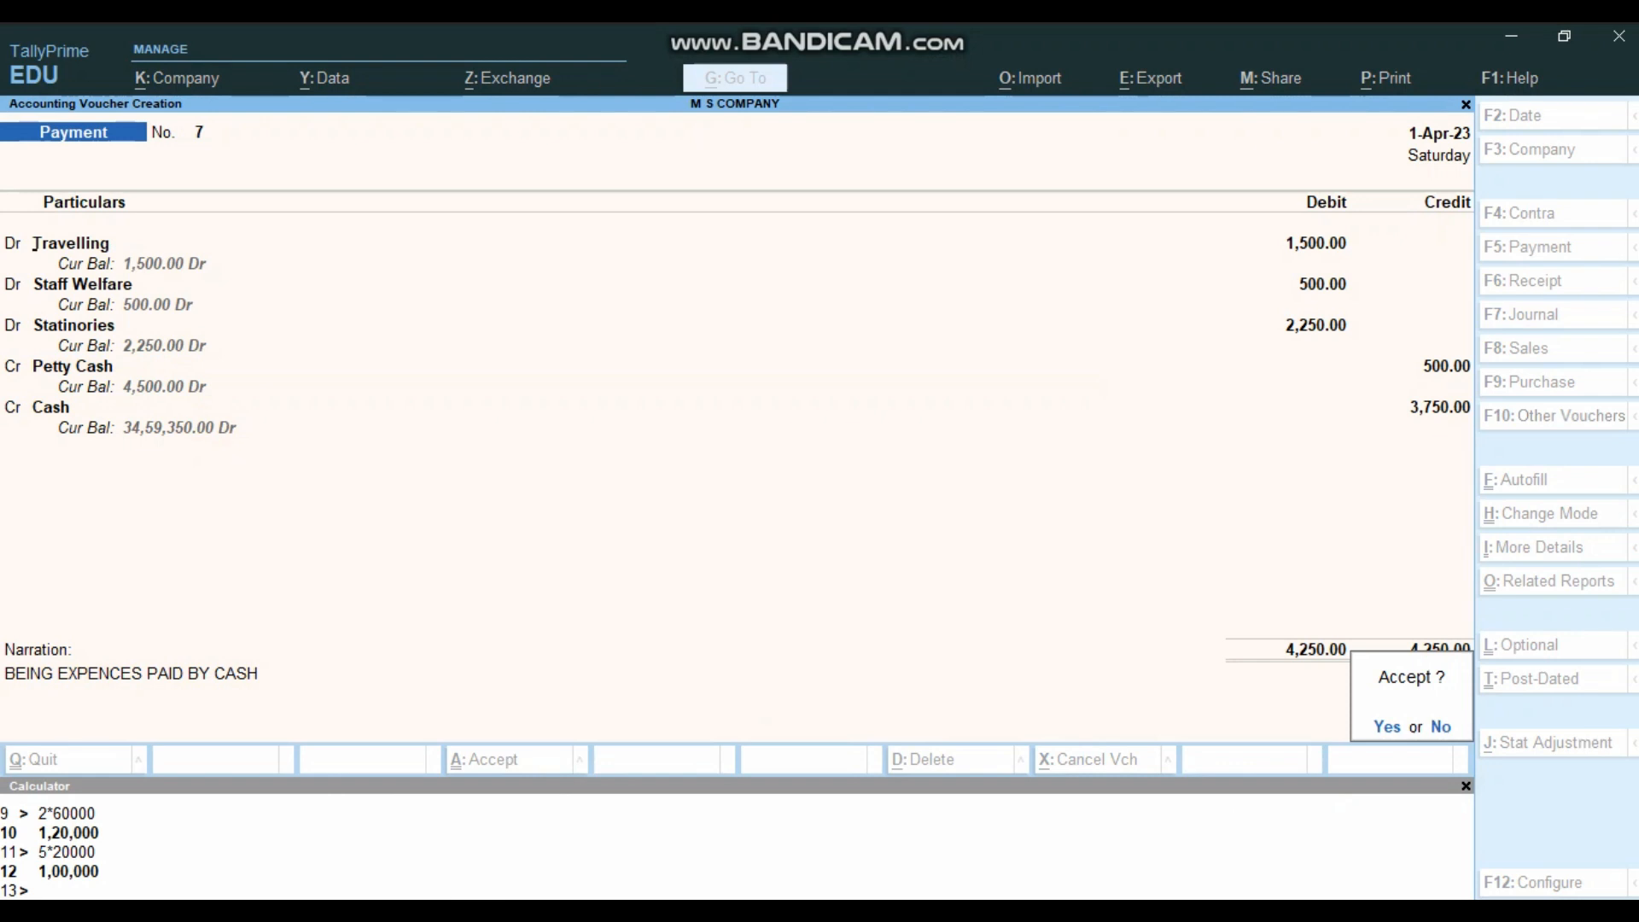
{"action": "key", "text": "Return"}
Switch to the Word exercise list and read the entry that follows number 28
{"action": "key", "text": "alt+Tab"}
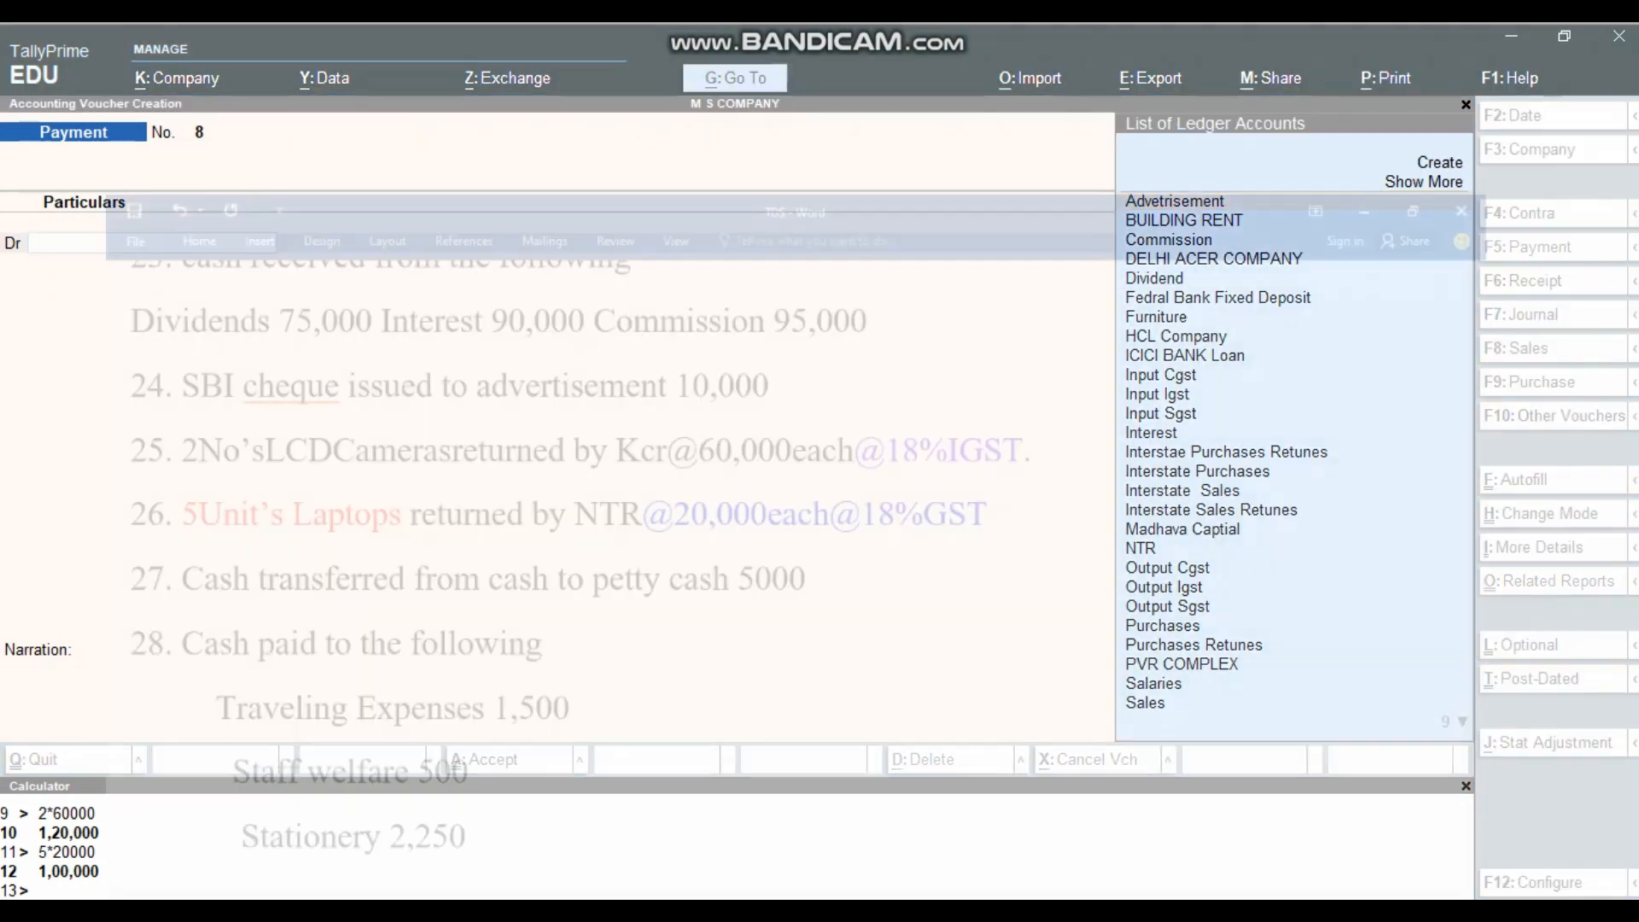
{"action": "scroll", "coordinate": [811, 478], "scroll_direction": "down", "scroll_amount": 2}
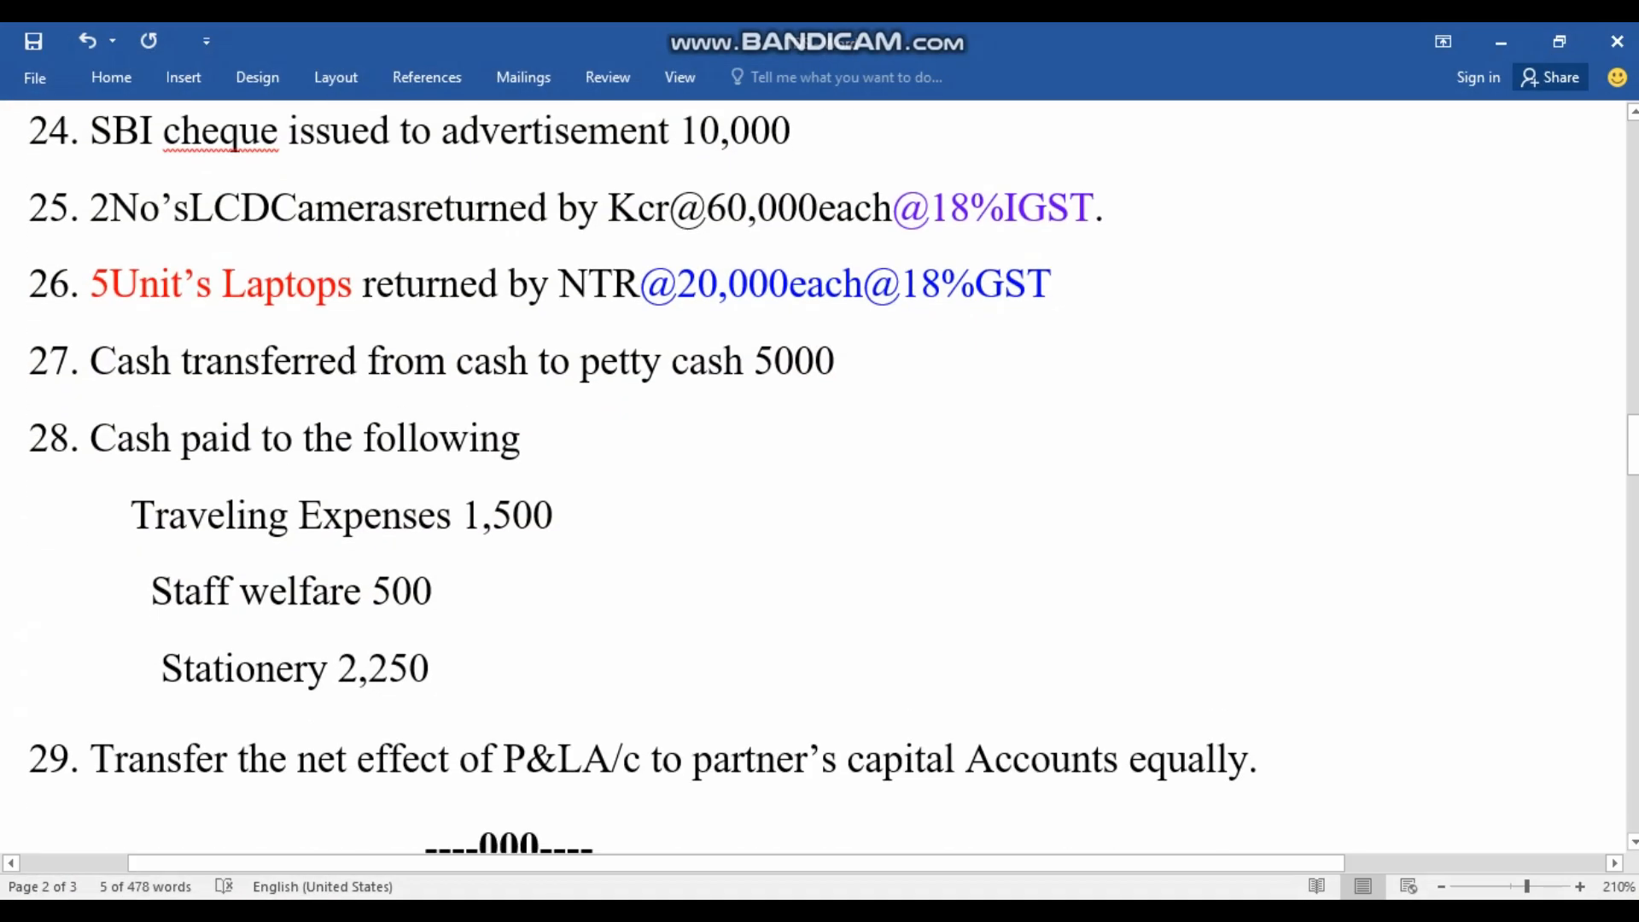